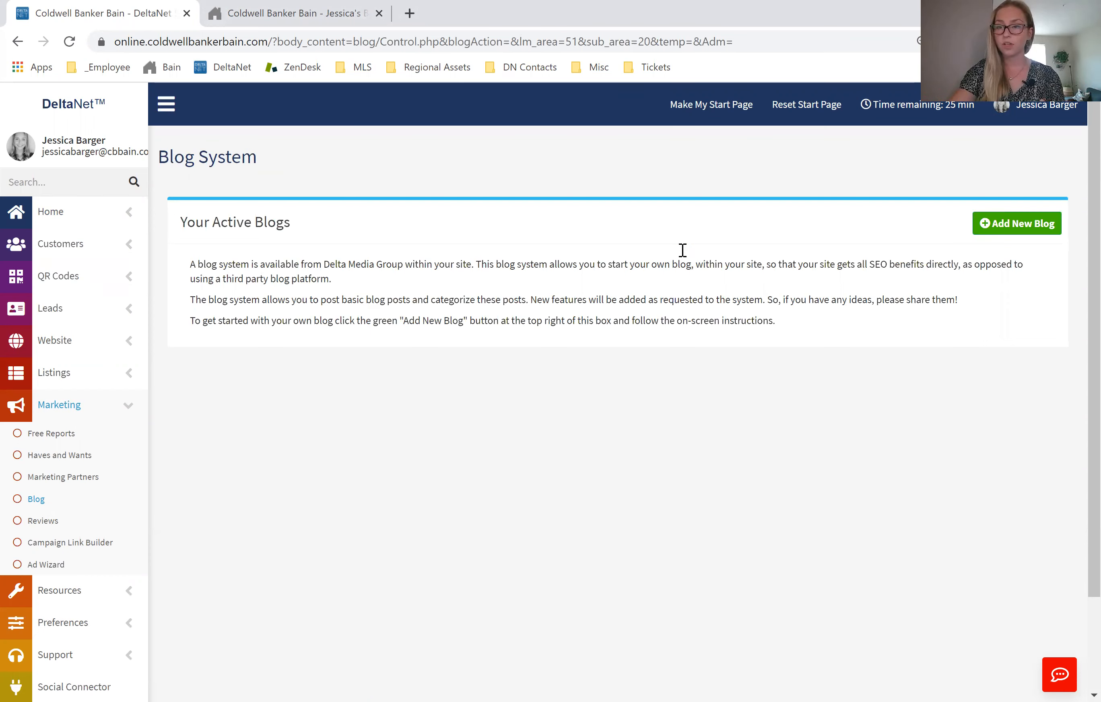
Step: Start a new blog and title it with the owner's first name in possessive form followed by "Blog"
{"action": "left_click", "coordinate": [1015, 235]}
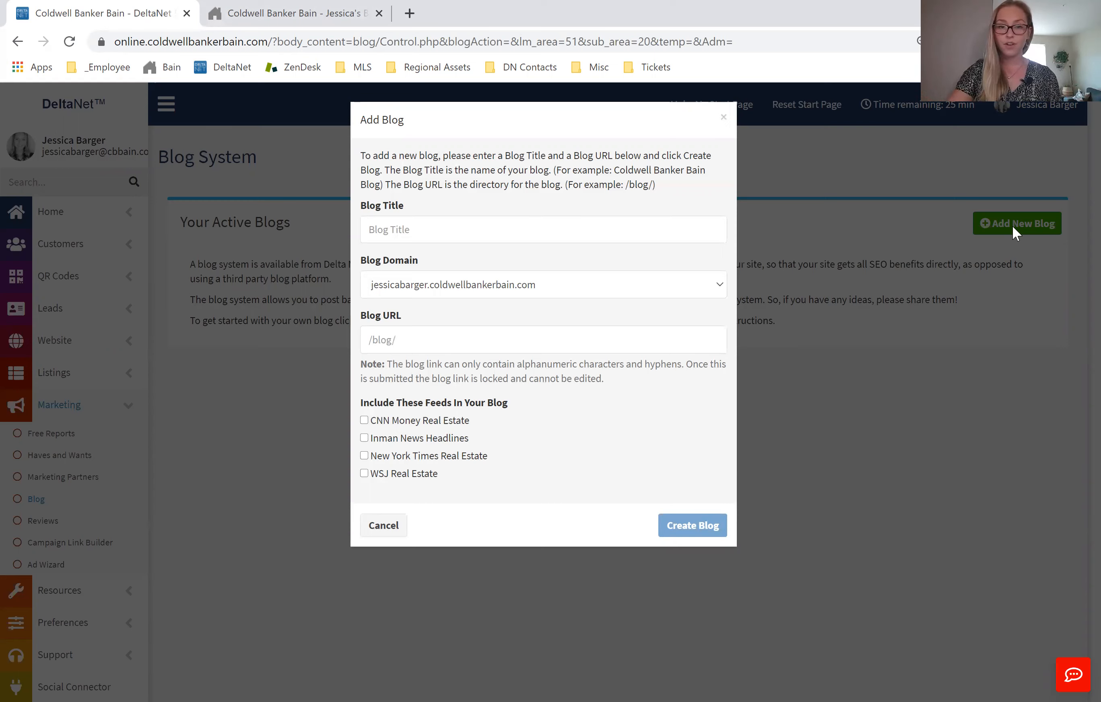
{"action": "left_click", "coordinate": [412, 227]}
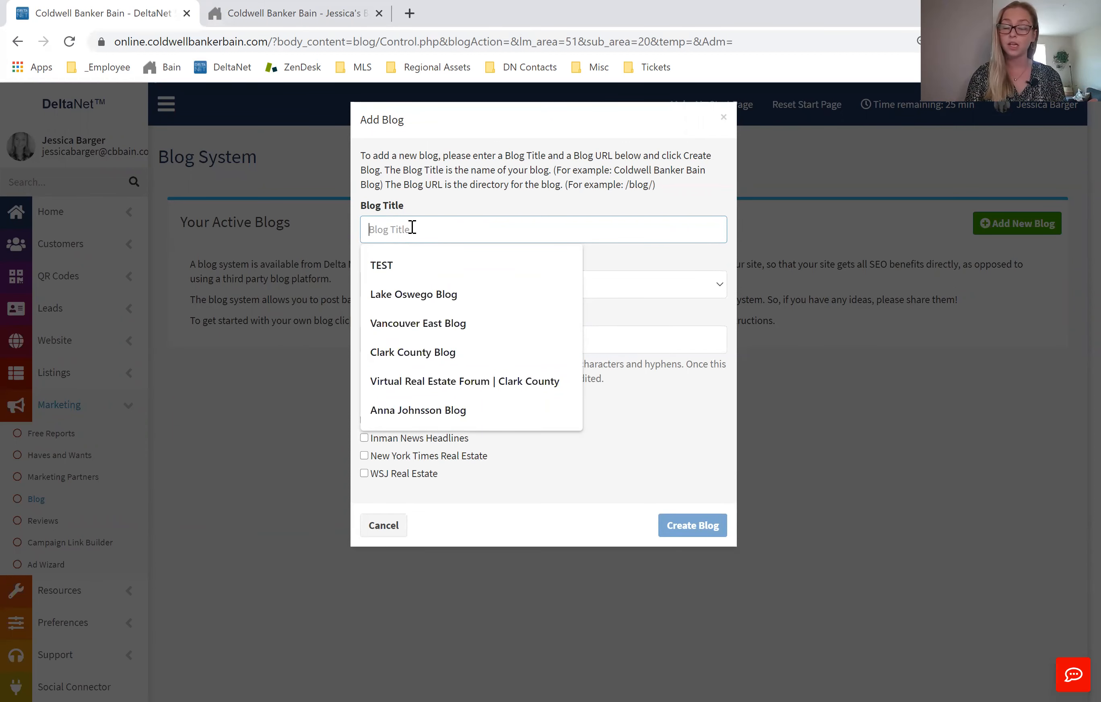
{"action": "type", "text": "Jessica's"}
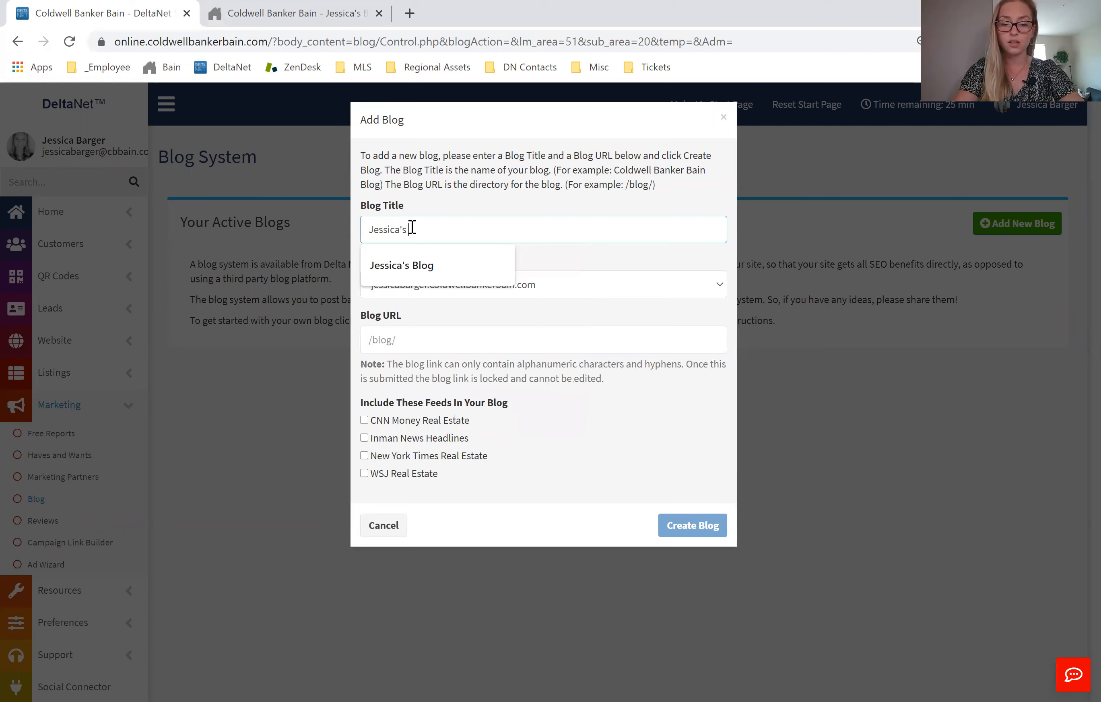
{"action": "type", "text": " Blog"}
{"action": "left_click", "coordinate": [419, 261]}
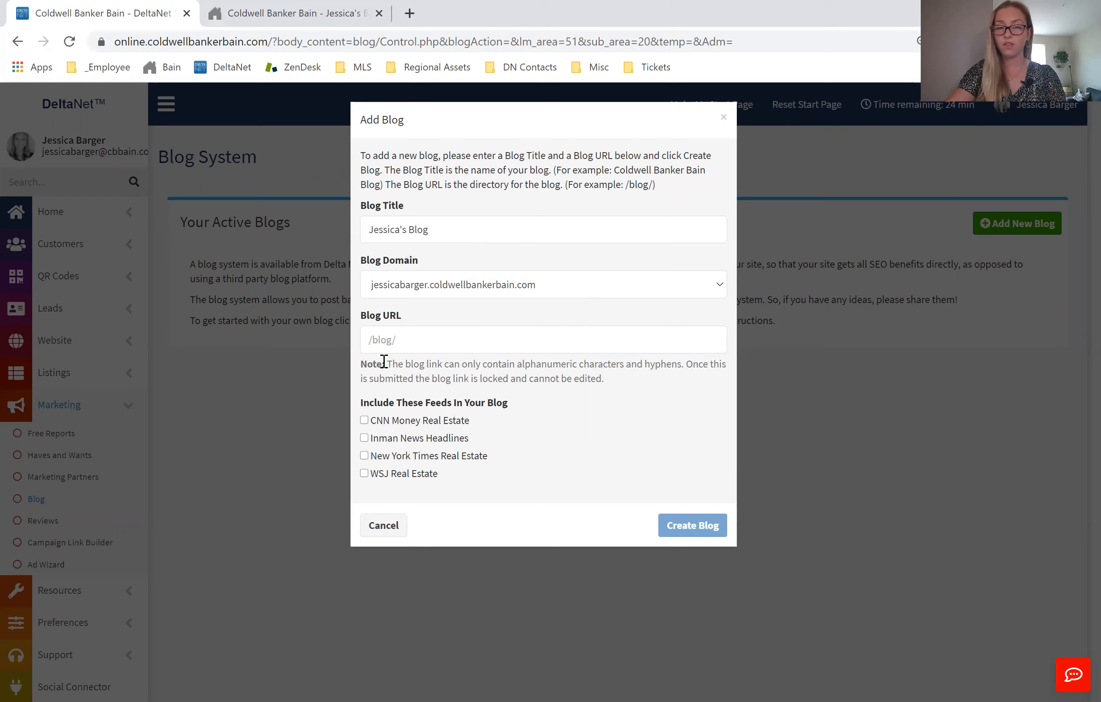
Step: Create the blog with the URL /blog and the Inman News Headlines feed included
{"action": "left_click", "coordinate": [371, 341]}
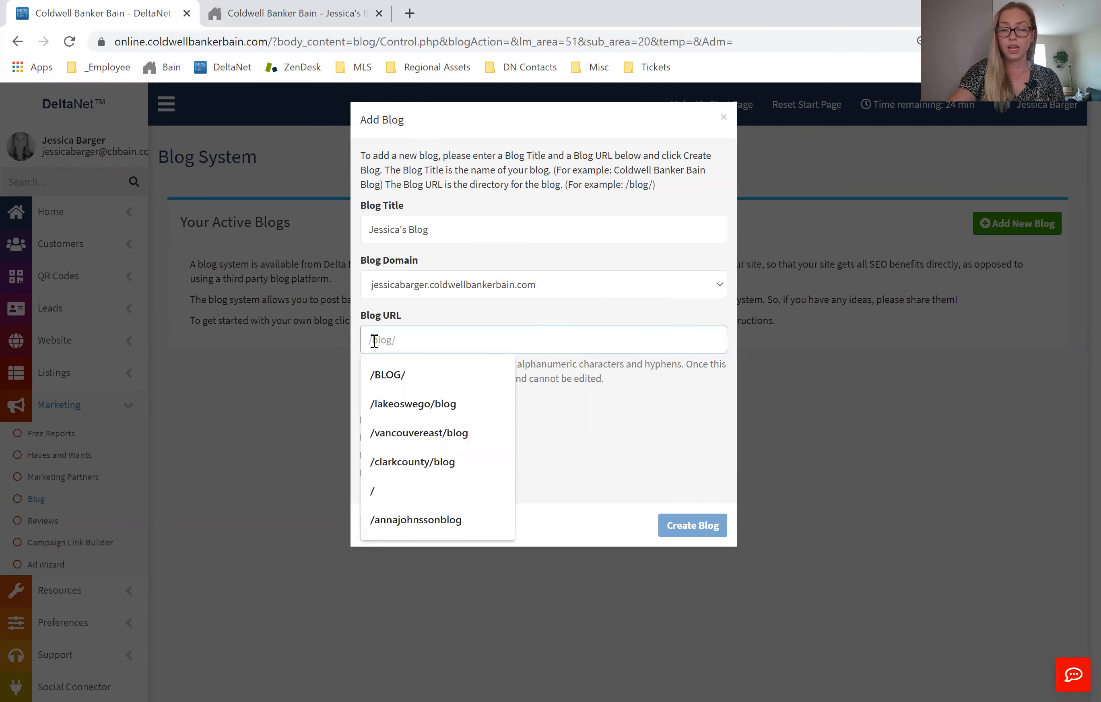
{"action": "type", "text": "/"}
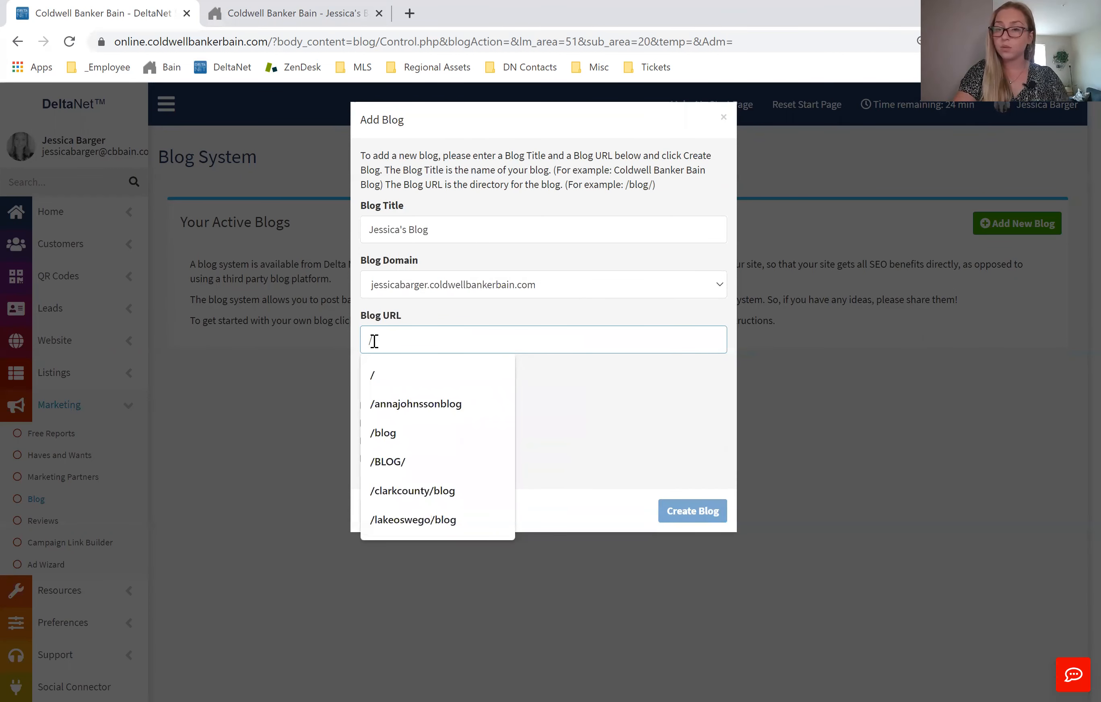
{"action": "type", "text": "blog"}
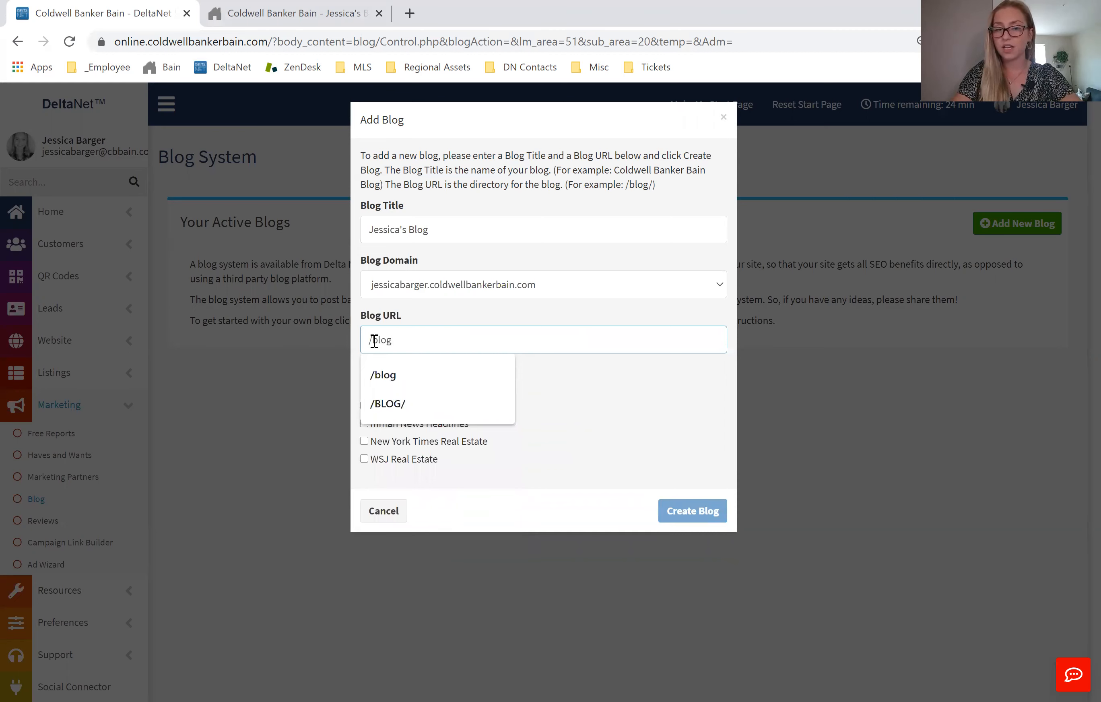
{"action": "left_click", "coordinate": [580, 381]}
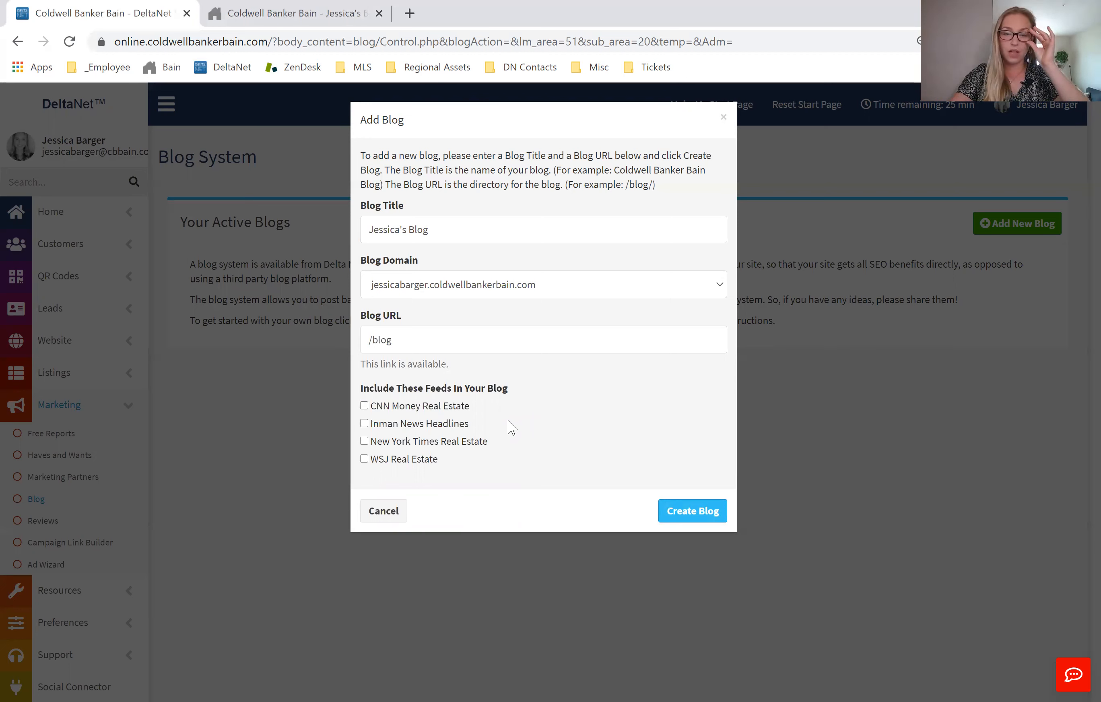
{"action": "left_click", "coordinate": [365, 423]}
{"action": "left_click", "coordinate": [700, 508]}
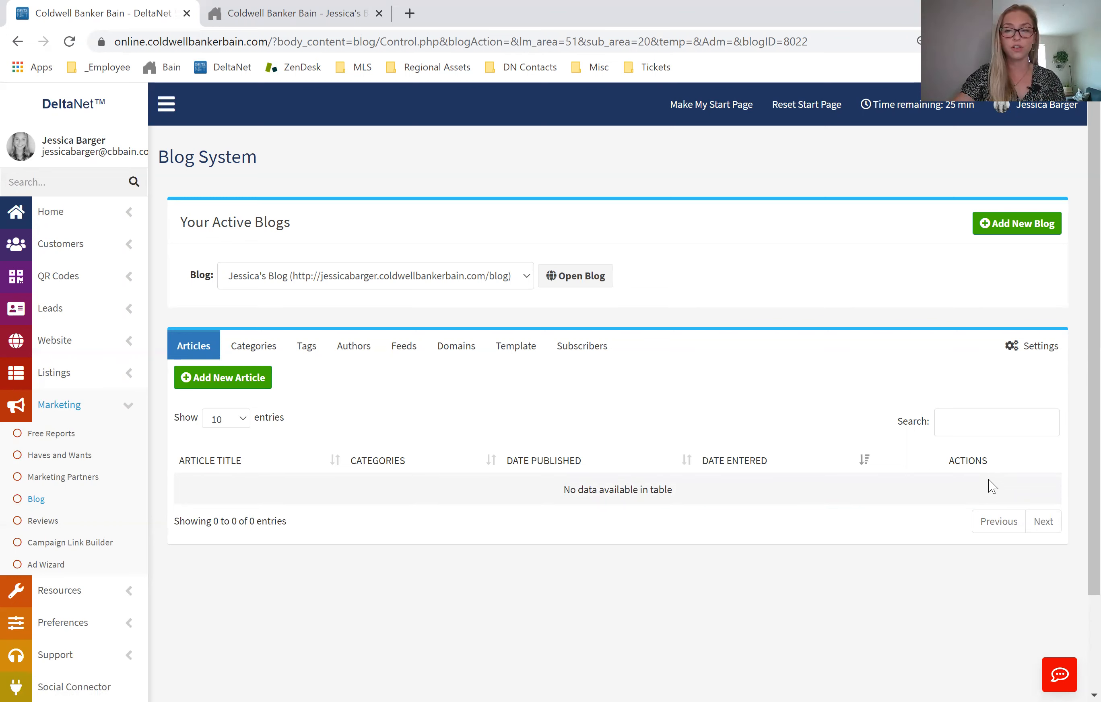
Step: Start a new article in the blog and title it "Test Article!"
{"action": "left_click", "coordinate": [230, 383]}
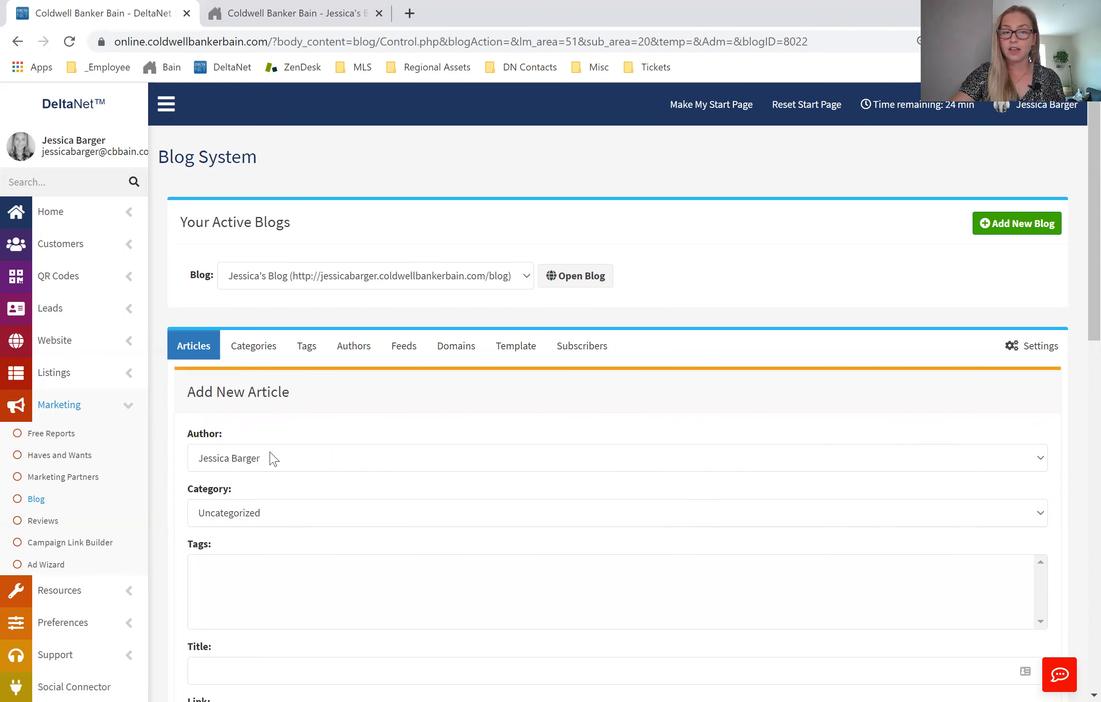
{"action": "scroll", "coordinate": [1076, 323], "scroll_direction": "down", "scroll_amount": 2}
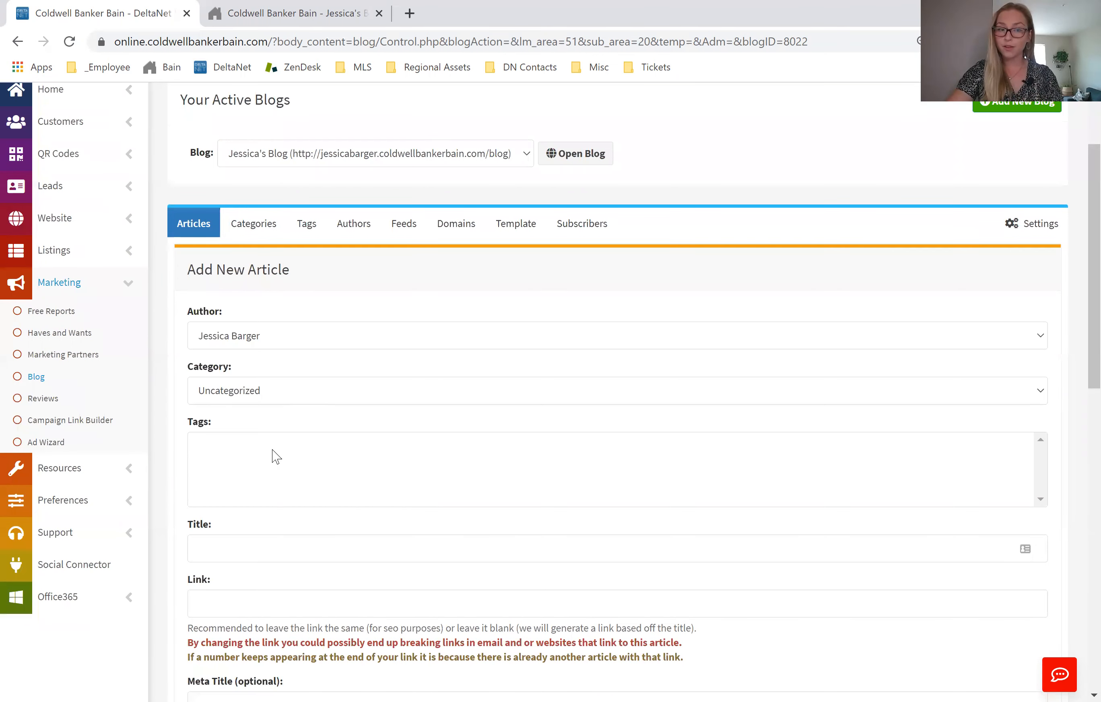
{"action": "scroll", "coordinate": [273, 444], "scroll_direction": "down", "scroll_amount": 3}
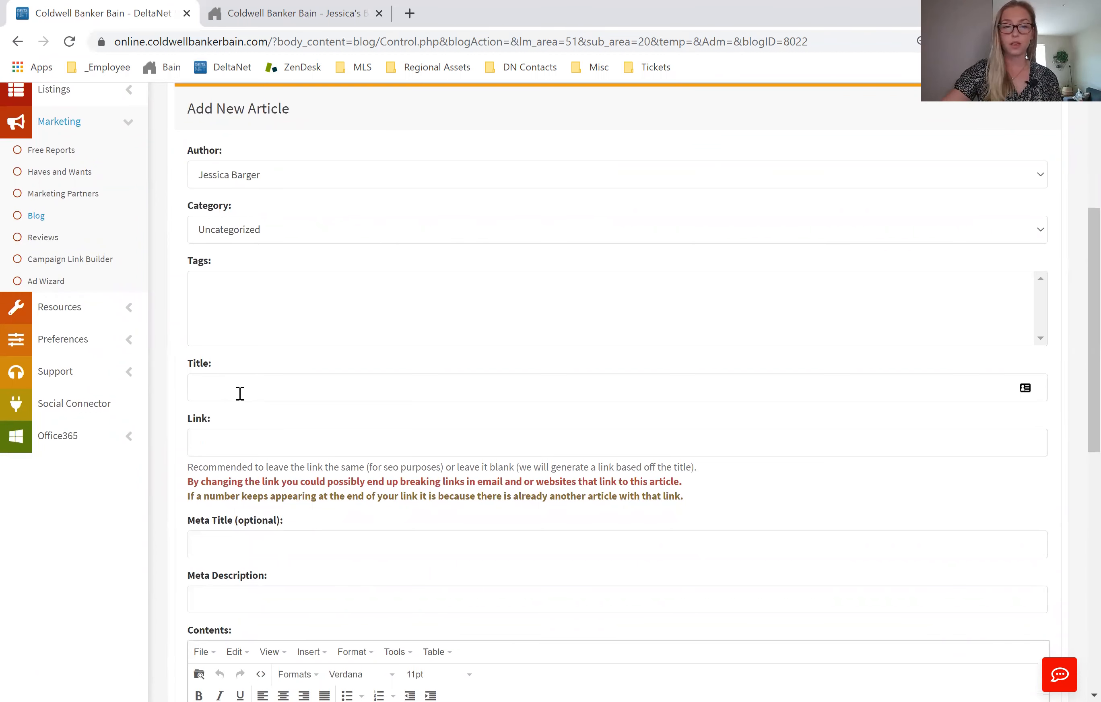
{"action": "left_click", "coordinate": [240, 393]}
{"action": "type", "text": "Test A"}
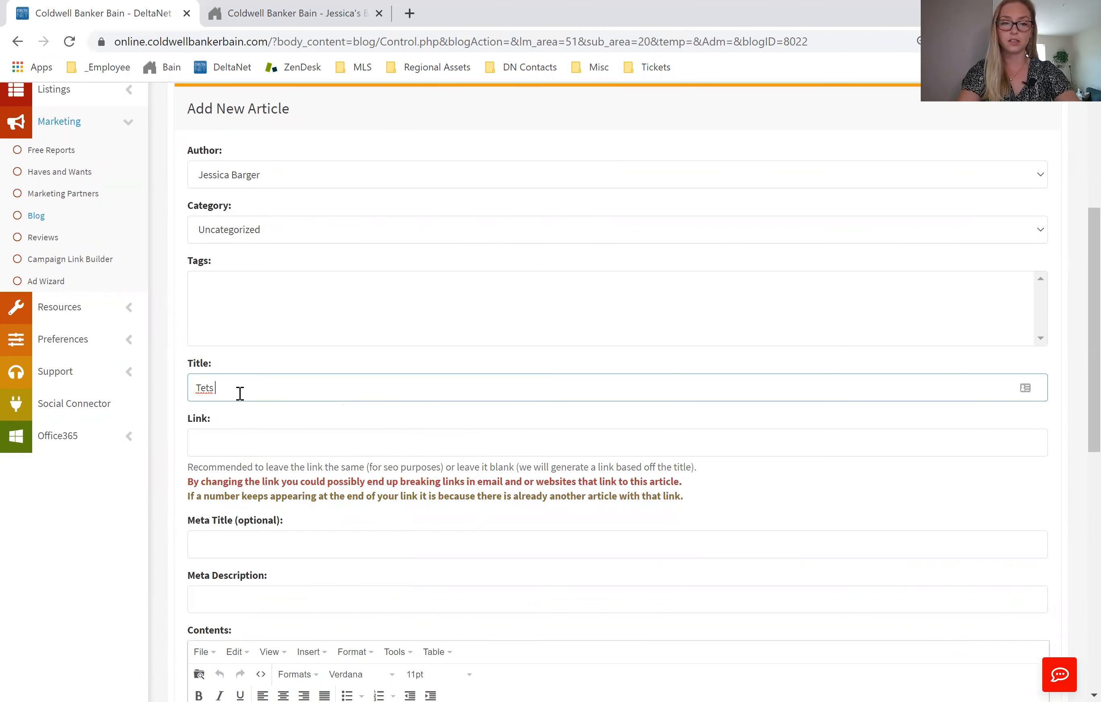
{"action": "type", "text": "rticle!"}
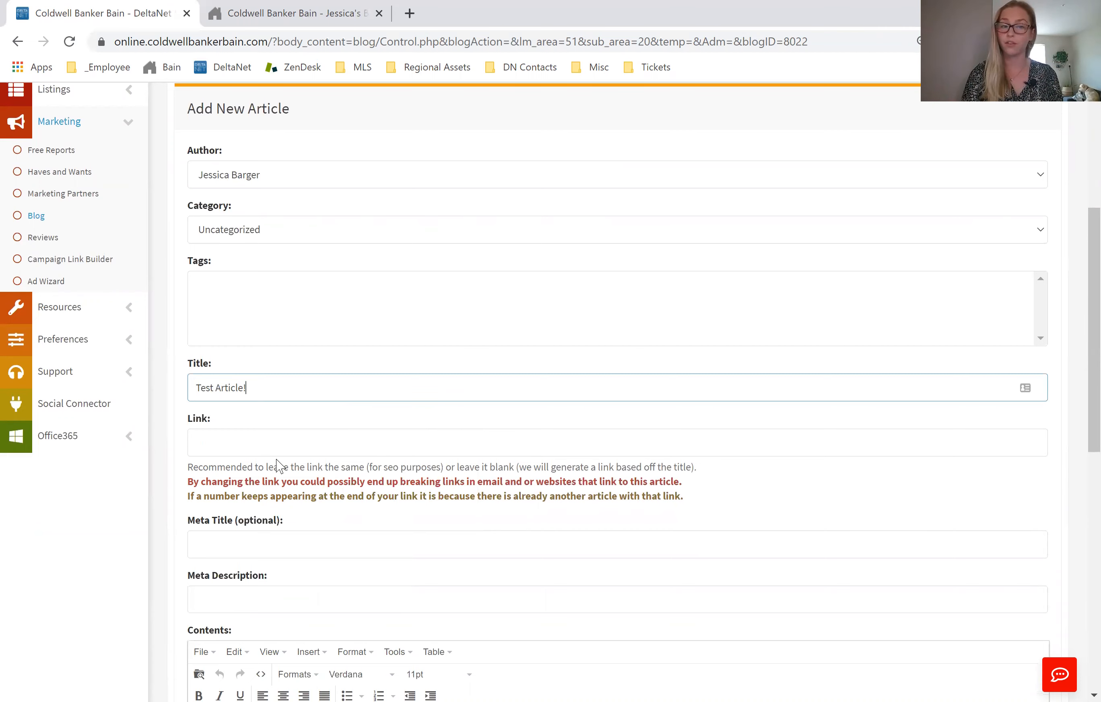
Step: Set the article's meta description to "This article is about really fun marketing things with Coldwell Banker Bain."
{"action": "scroll", "coordinate": [278, 464], "scroll_direction": "down", "scroll_amount": 2}
{"action": "left_click", "coordinate": [274, 470]}
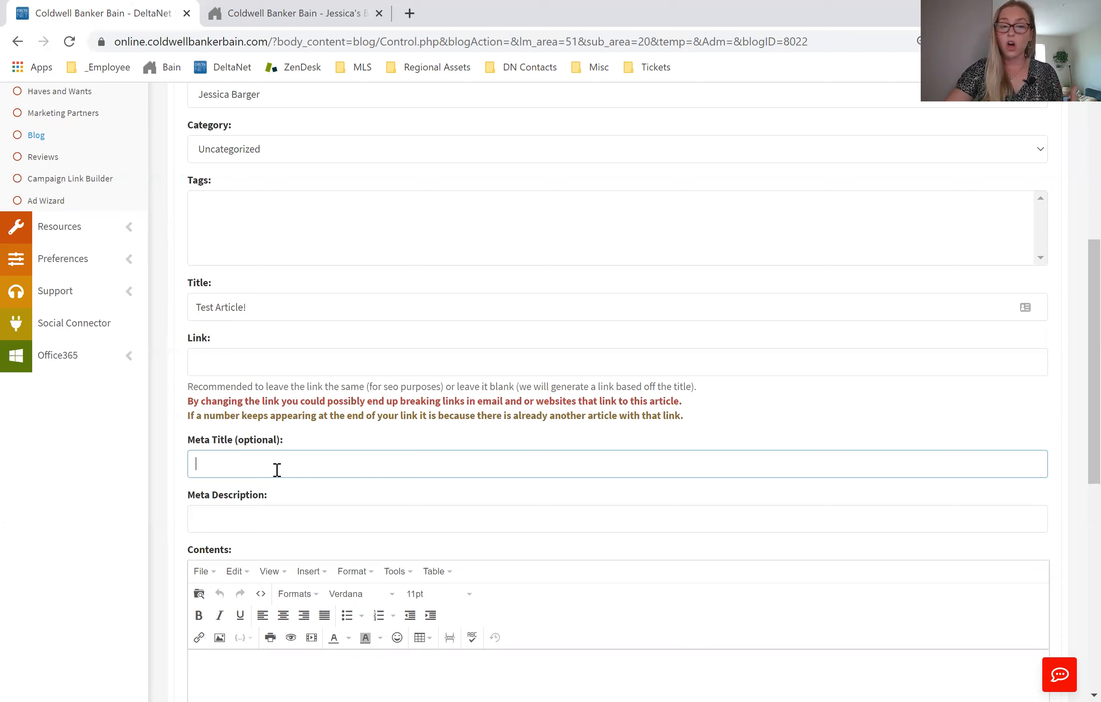
{"action": "left_click", "coordinate": [226, 524]}
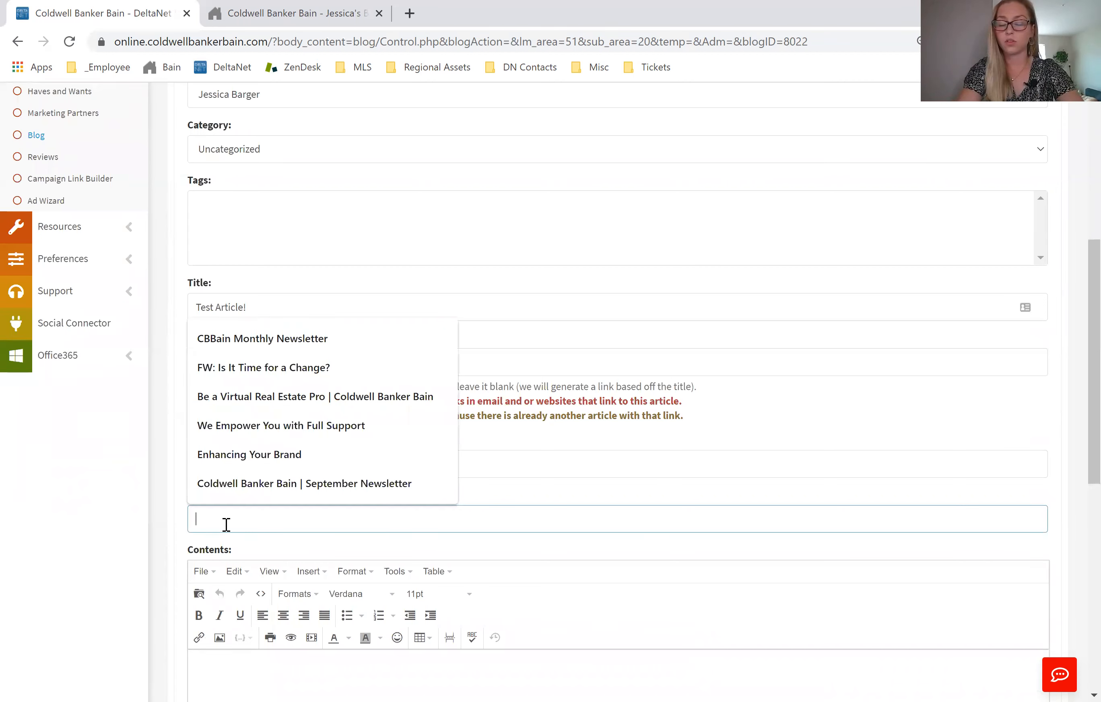
{"action": "type", "text": "This article is about really fun marketing things with Coldwell Banker Bain."}
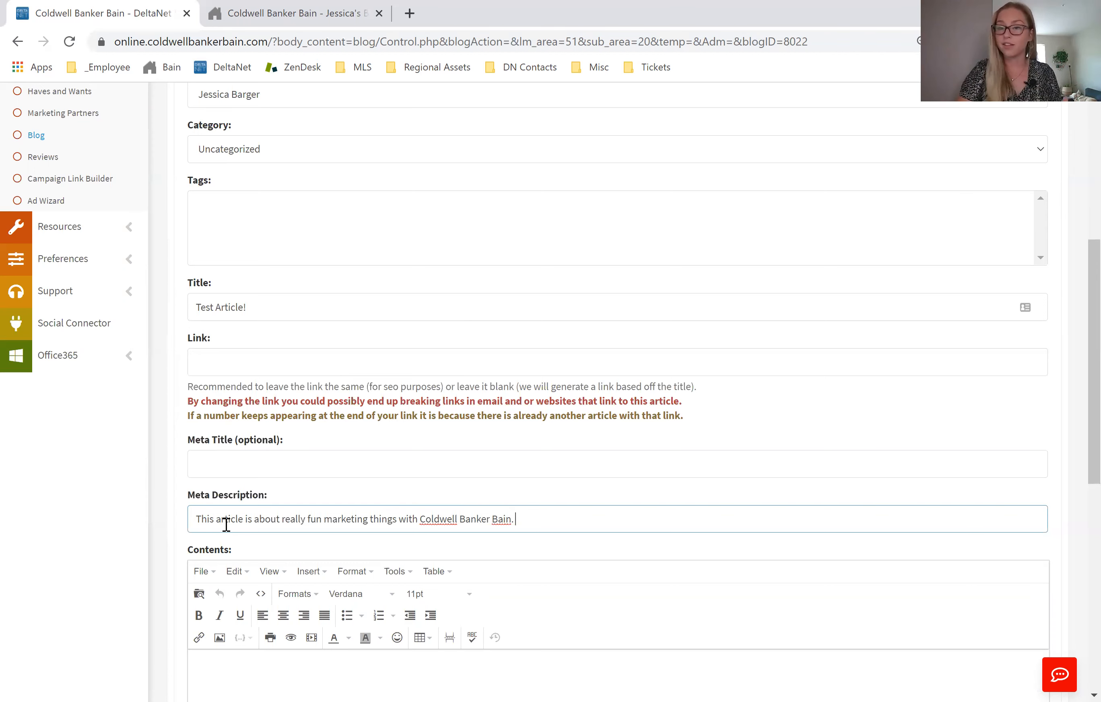
Step: Set the article's meta title to "Test Article!"
{"action": "left_click", "coordinate": [216, 471]}
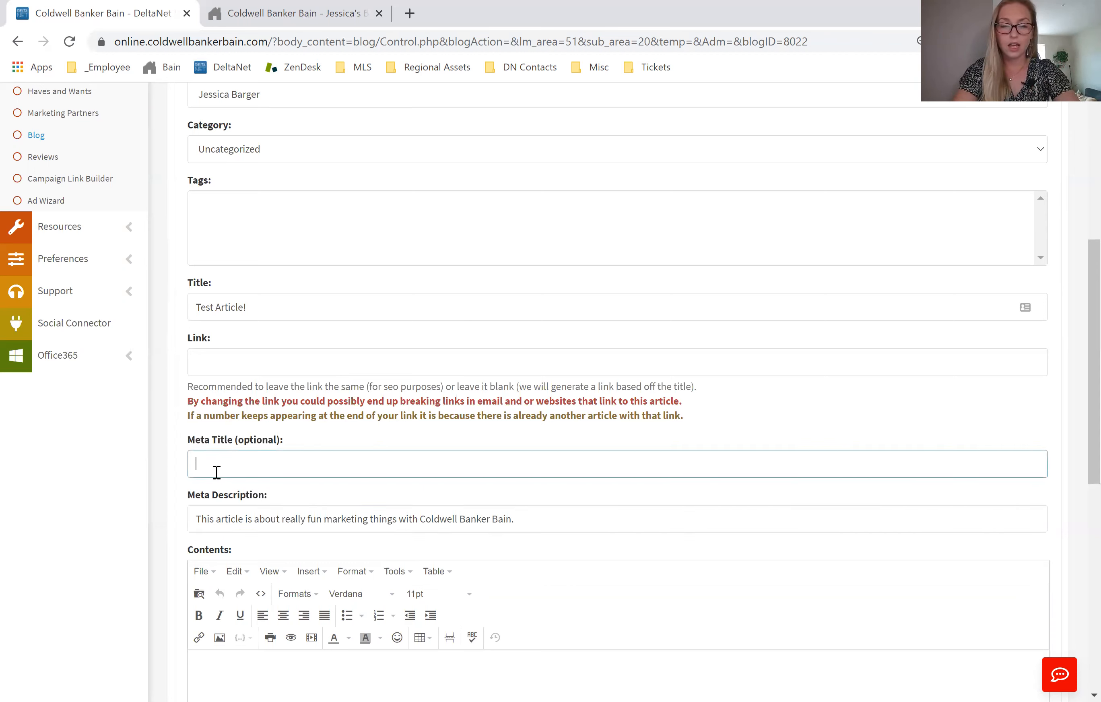
{"action": "type", "text": "Tes"}
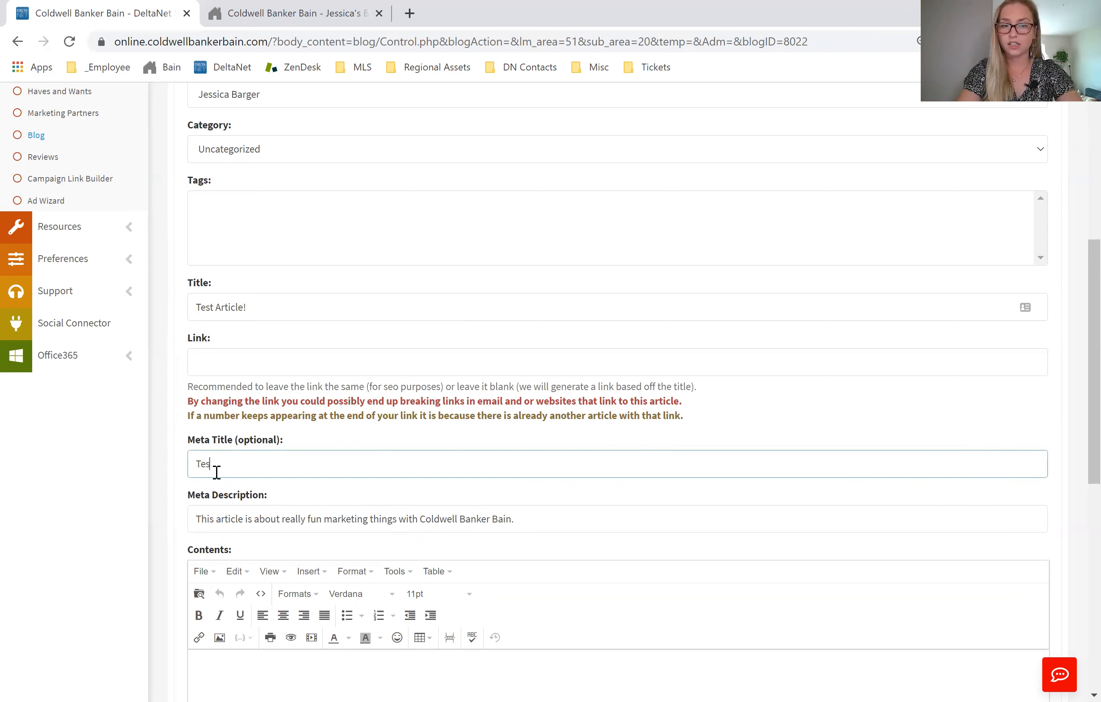
{"action": "type", "text": "t aart"}
{"action": "key", "text": "BackSpace"}
{"action": "key", "text": "BackSpace"}
{"action": "type", "text": "rticle!"}
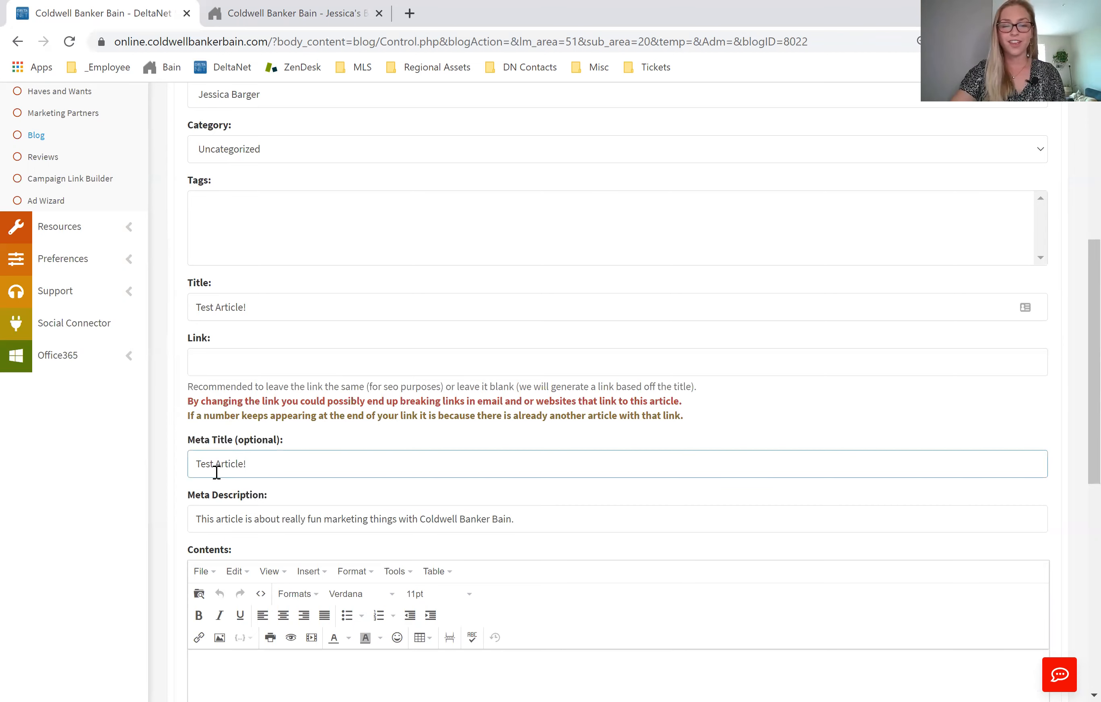
Step: Examine the article's contents editor and the comment, scope and publish date settings beneath it
{"action": "scroll", "coordinate": [222, 476], "scroll_direction": "down", "scroll_amount": 1}
{"action": "scroll", "coordinate": [432, 494], "scroll_direction": "down", "scroll_amount": 2}
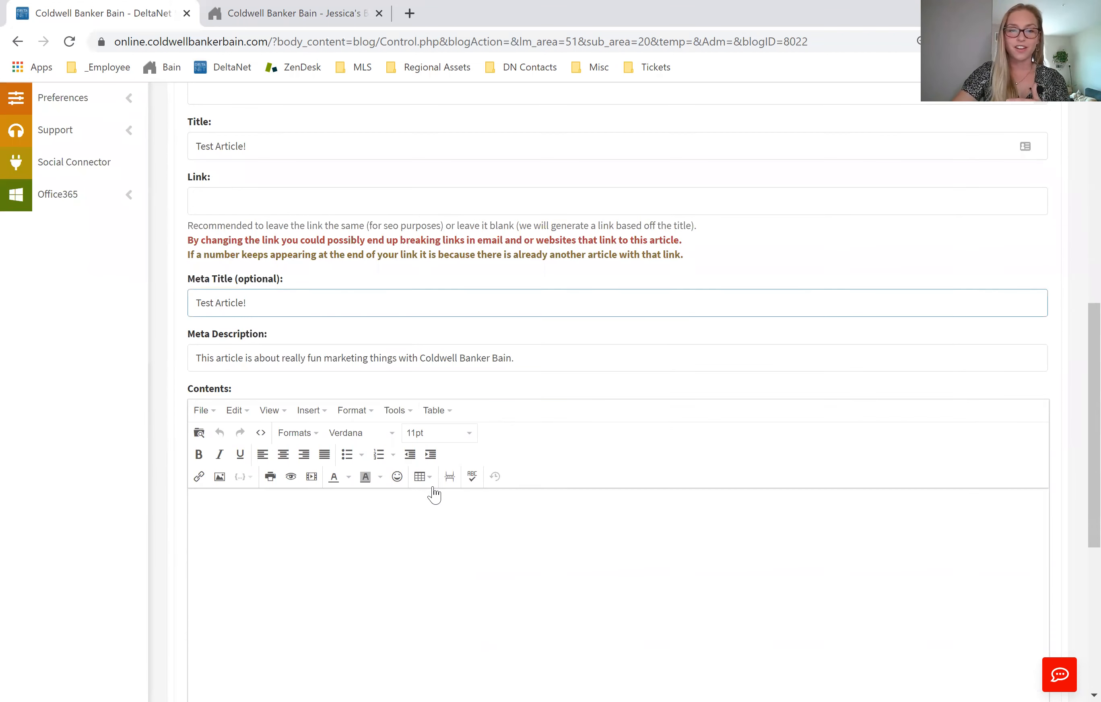
{"action": "scroll", "coordinate": [433, 494], "scroll_direction": "down", "scroll_amount": 2}
{"action": "scroll", "coordinate": [433, 485], "scroll_direction": "down", "scroll_amount": 2}
{"action": "left_click", "coordinate": [249, 363]}
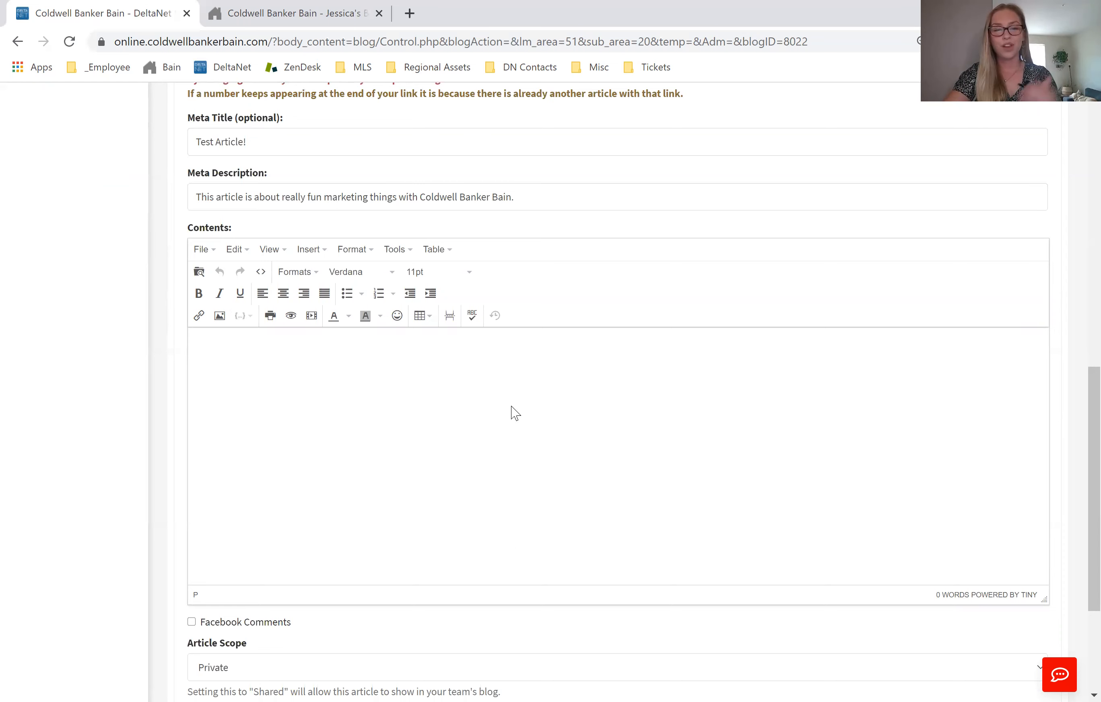
{"action": "scroll", "coordinate": [513, 416], "scroll_direction": "down", "scroll_amount": 2}
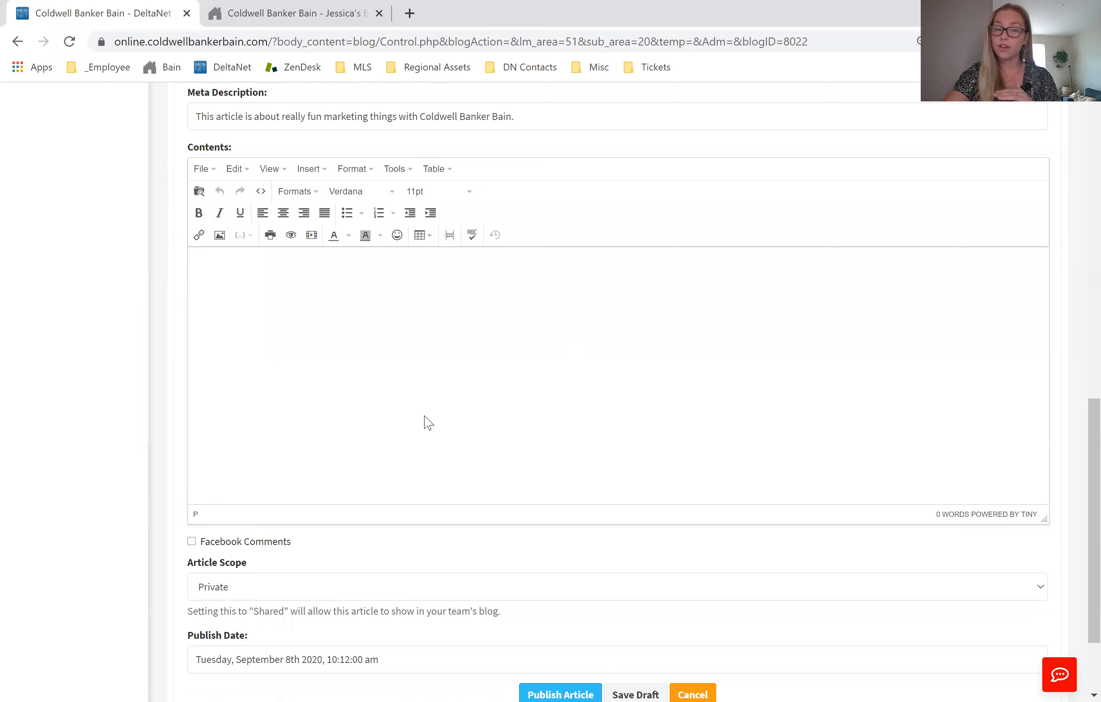
{"action": "scroll", "coordinate": [427, 420], "scroll_direction": "down", "scroll_amount": 2}
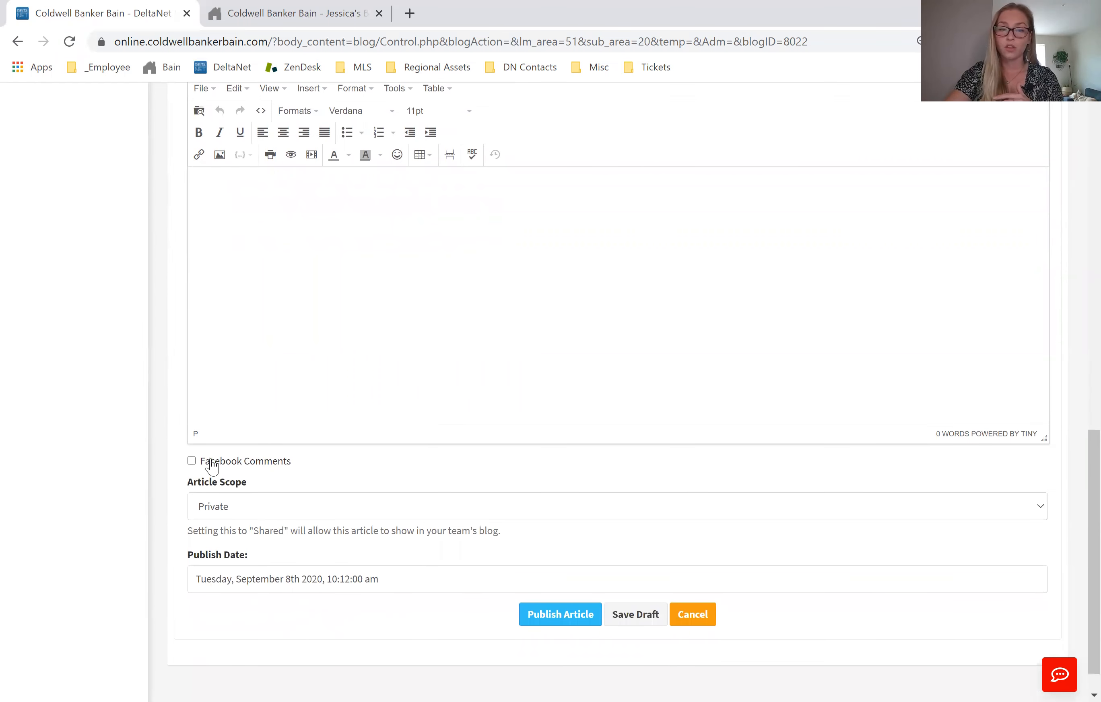
Step: Try enabling Facebook comments for the article
{"action": "left_click", "coordinate": [192, 462]}
{"action": "left_click", "coordinate": [191, 462]}
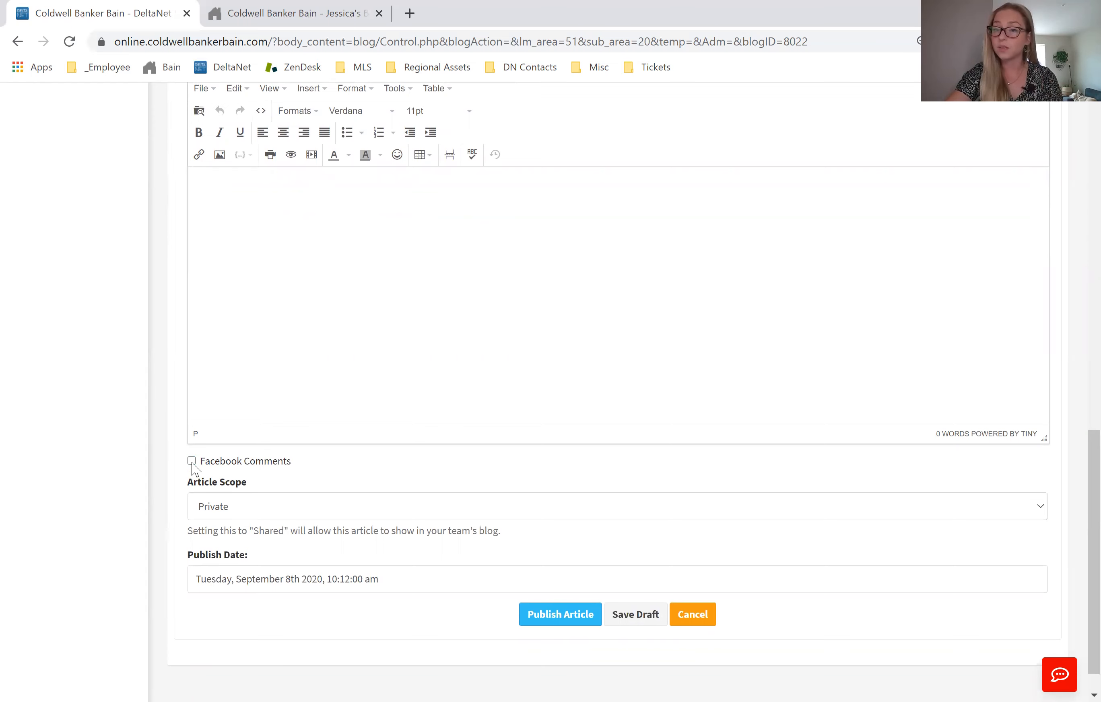
{"action": "left_click", "coordinate": [192, 462]}
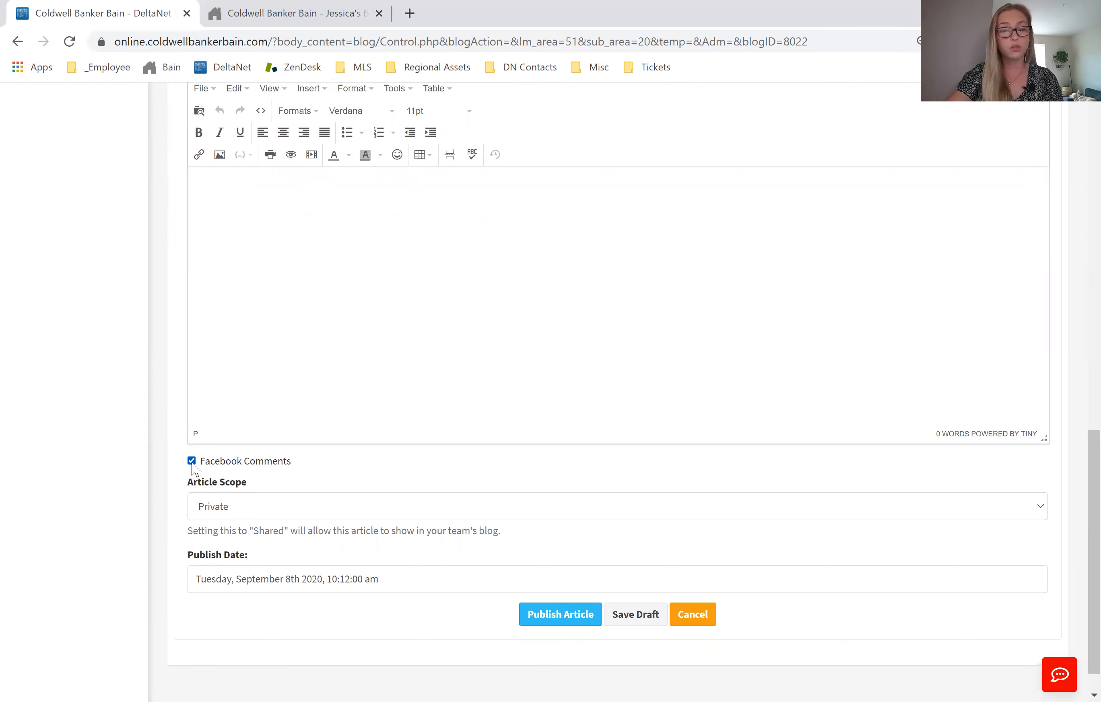
{"action": "left_click", "coordinate": [192, 463]}
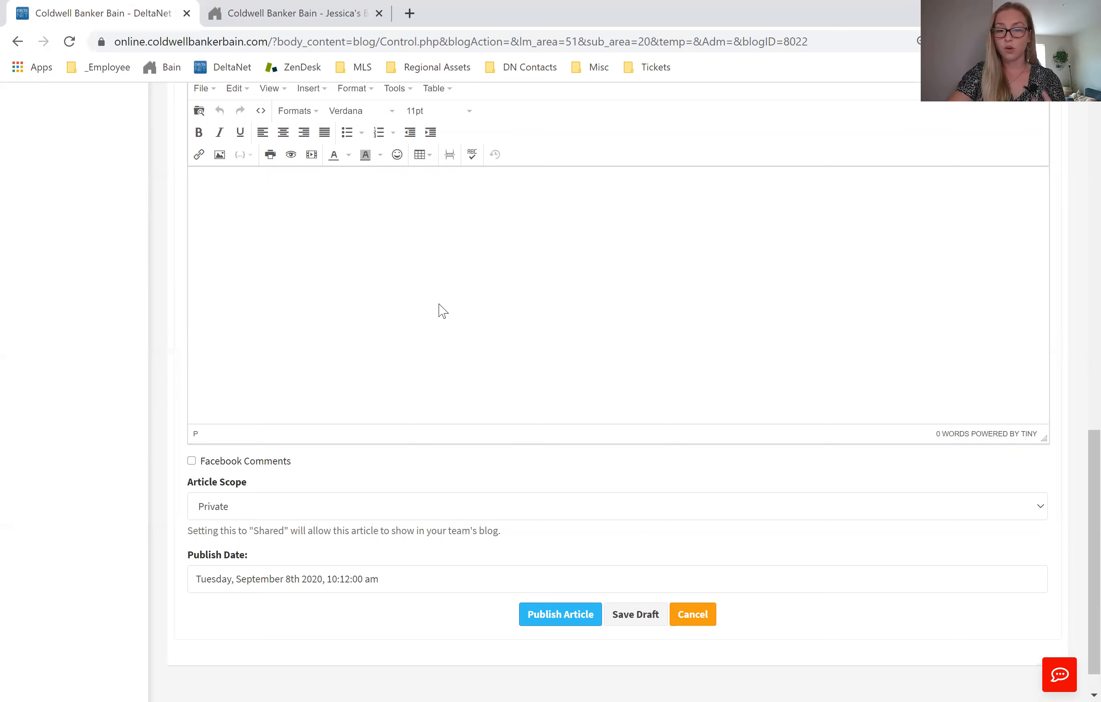
Step: Enter "Test test test" as the article's contents and publish the article
{"action": "type", "text": "Te"}
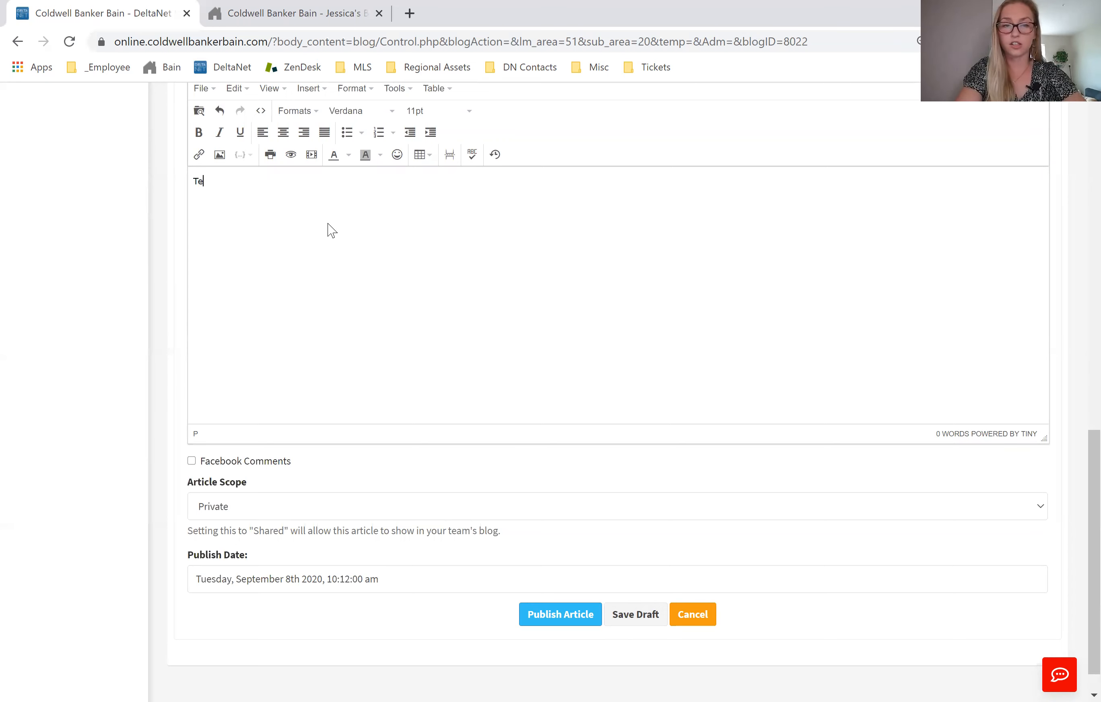
{"action": "type", "text": "st test test"}
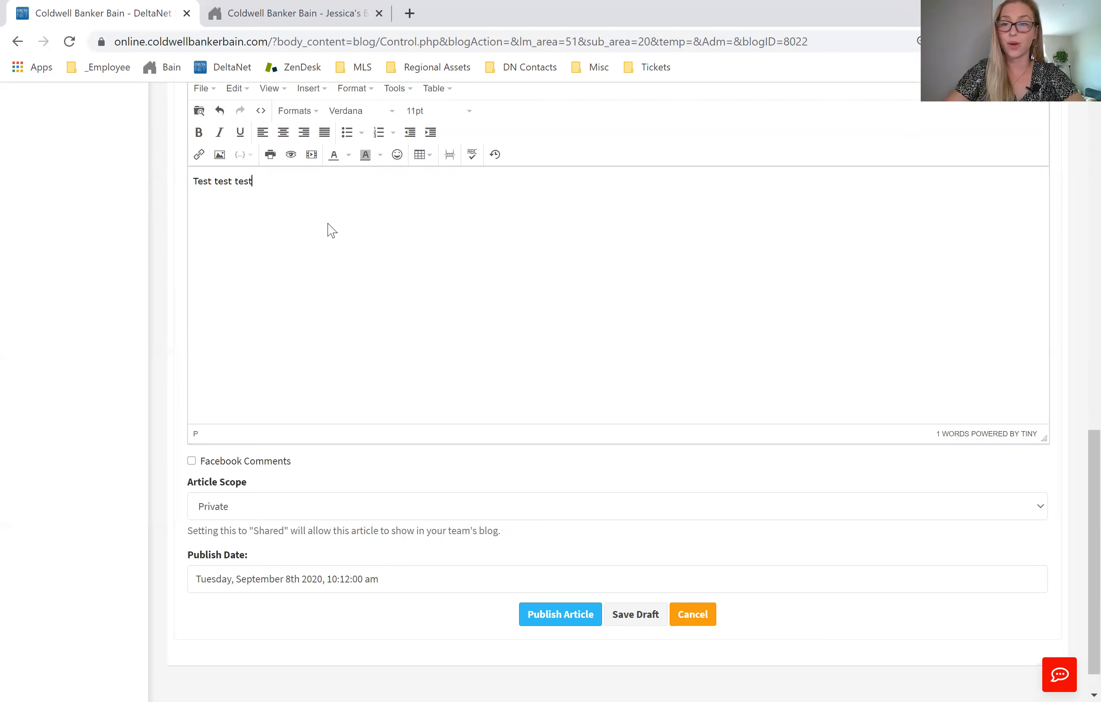
{"action": "left_click", "coordinate": [546, 619]}
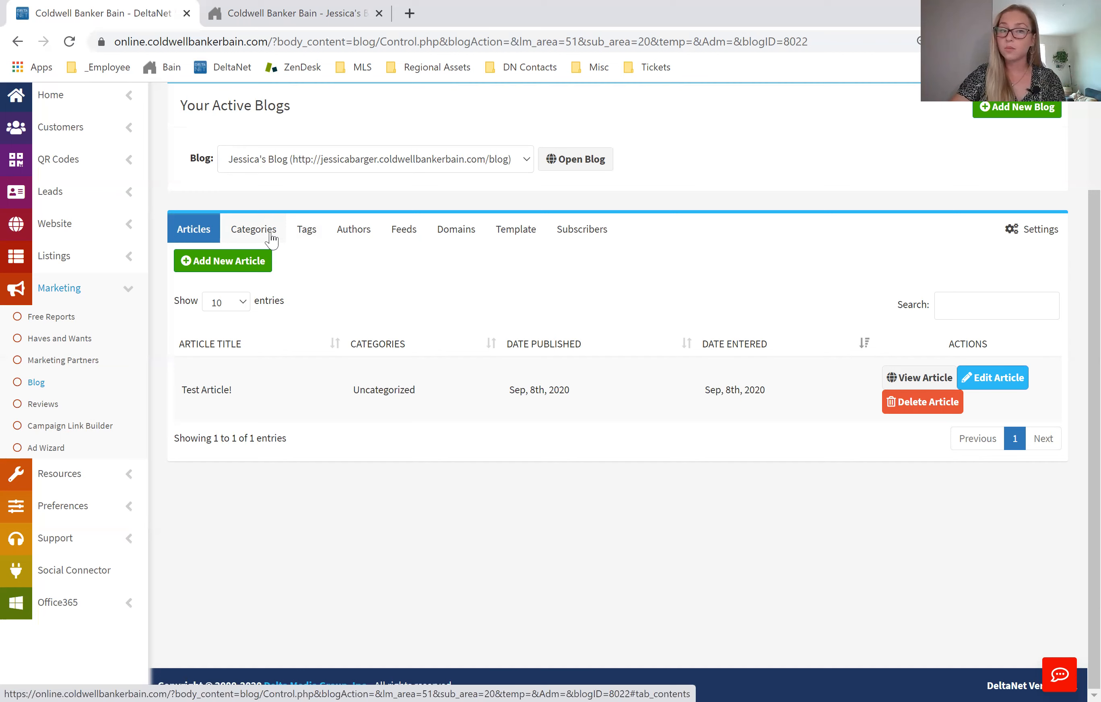
Step: Add a new blog category named "Sellers" and save it
{"action": "left_click", "coordinate": [252, 231]}
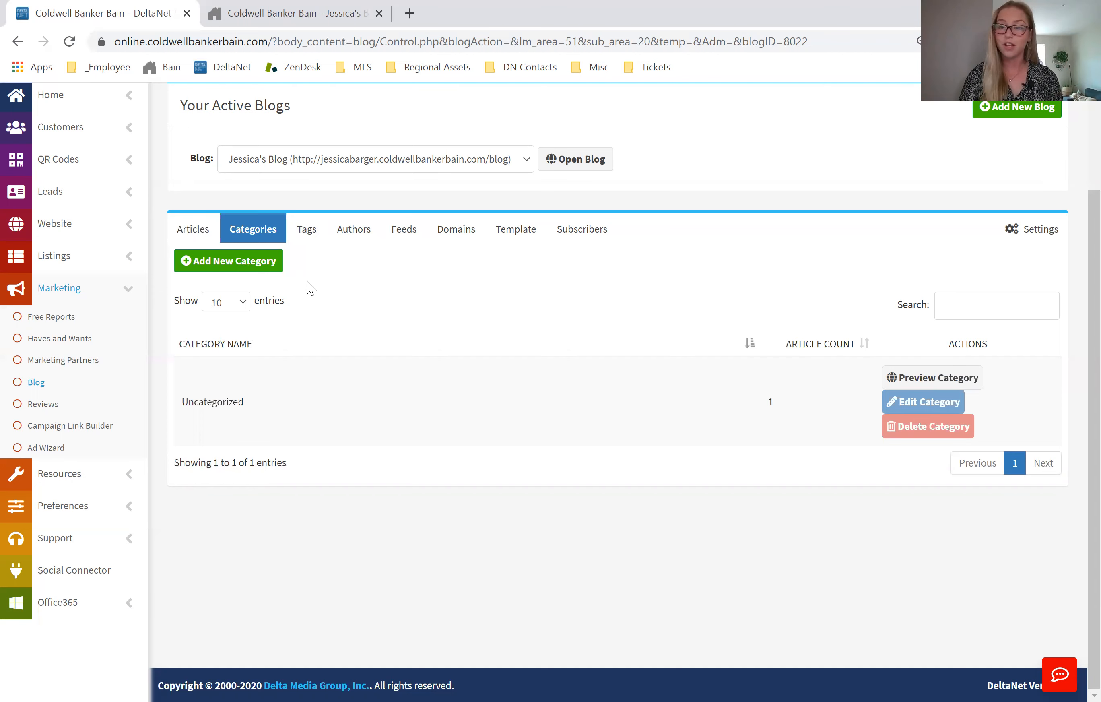
{"action": "left_click", "coordinate": [219, 268]}
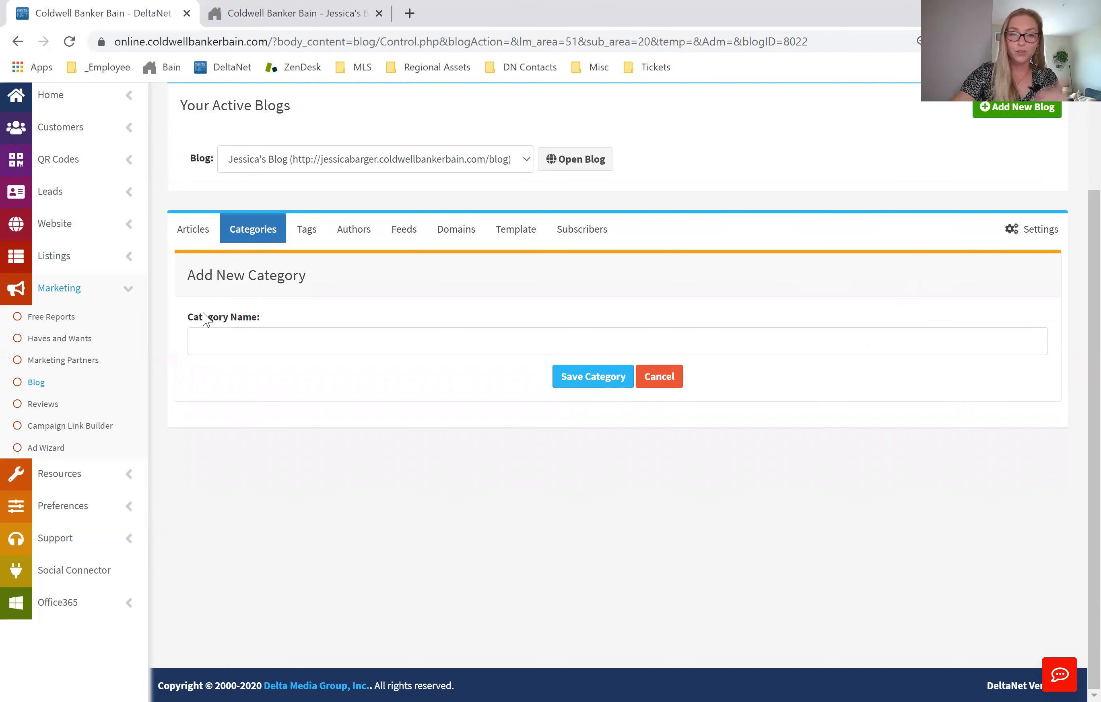
{"action": "left_click", "coordinate": [218, 343]}
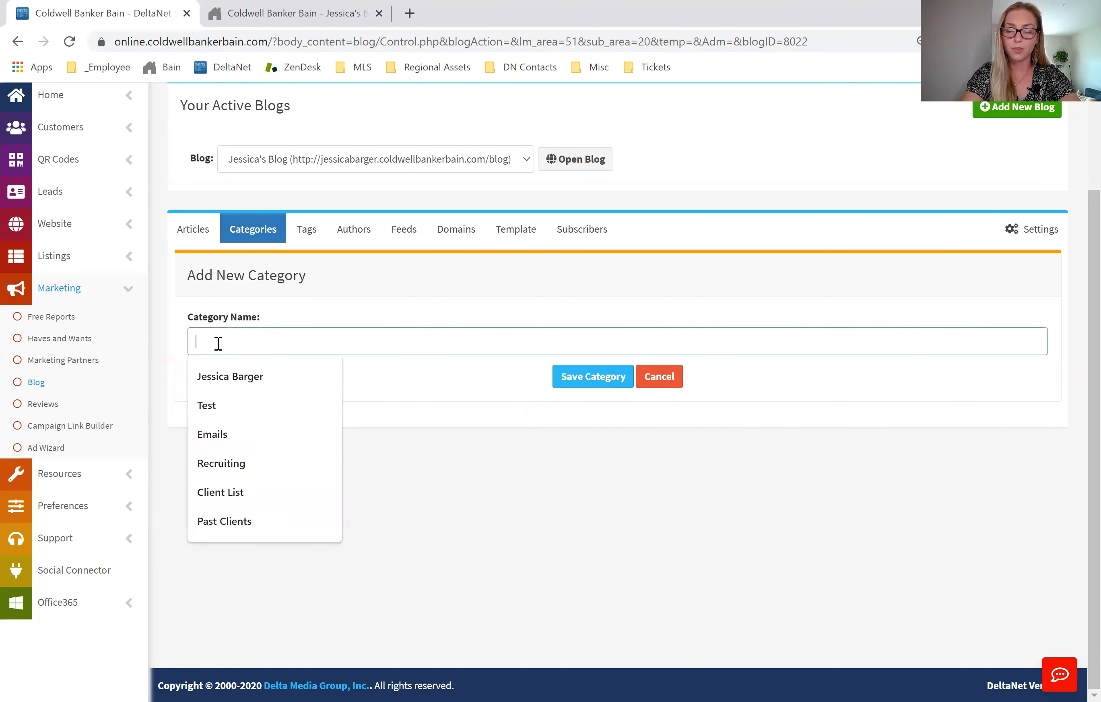
{"action": "type", "text": "Sellers"}
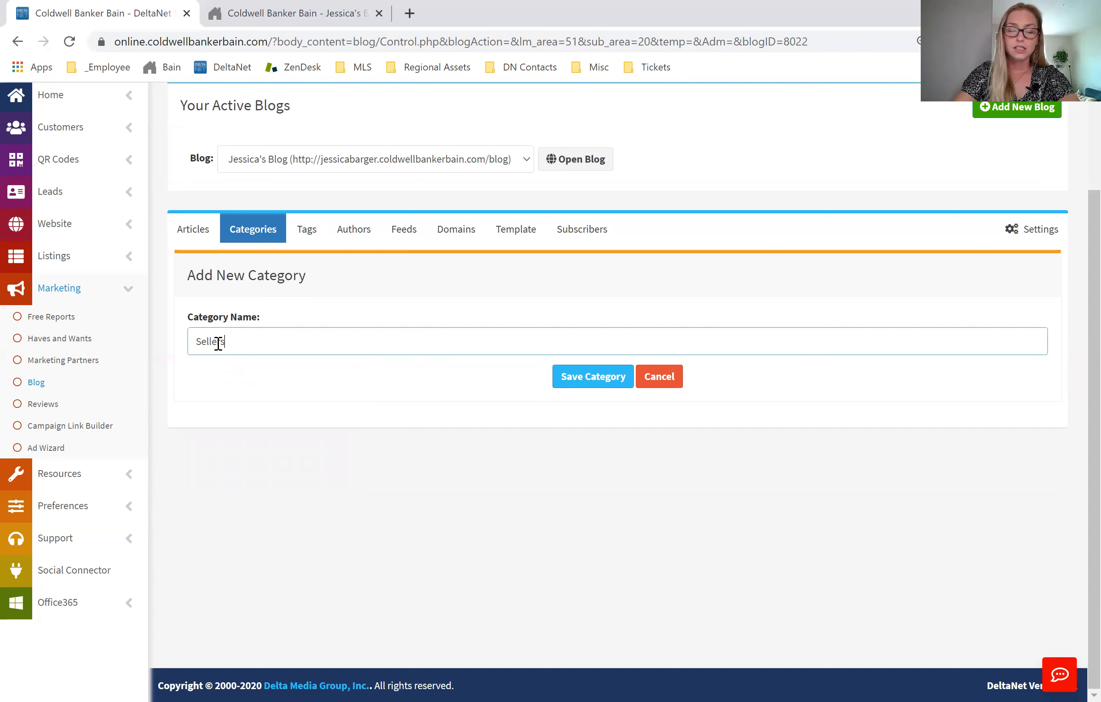
{"action": "left_click", "coordinate": [561, 376]}
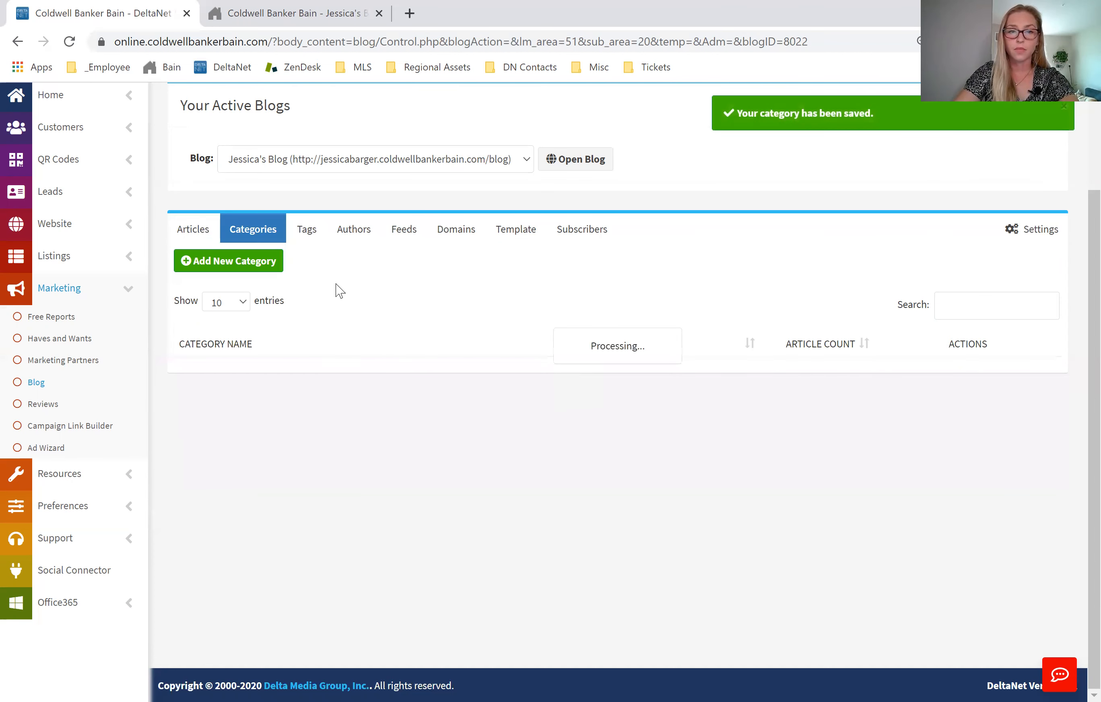
Step: Add a new blog category named "Buyers" and save it
{"action": "left_click", "coordinate": [256, 267]}
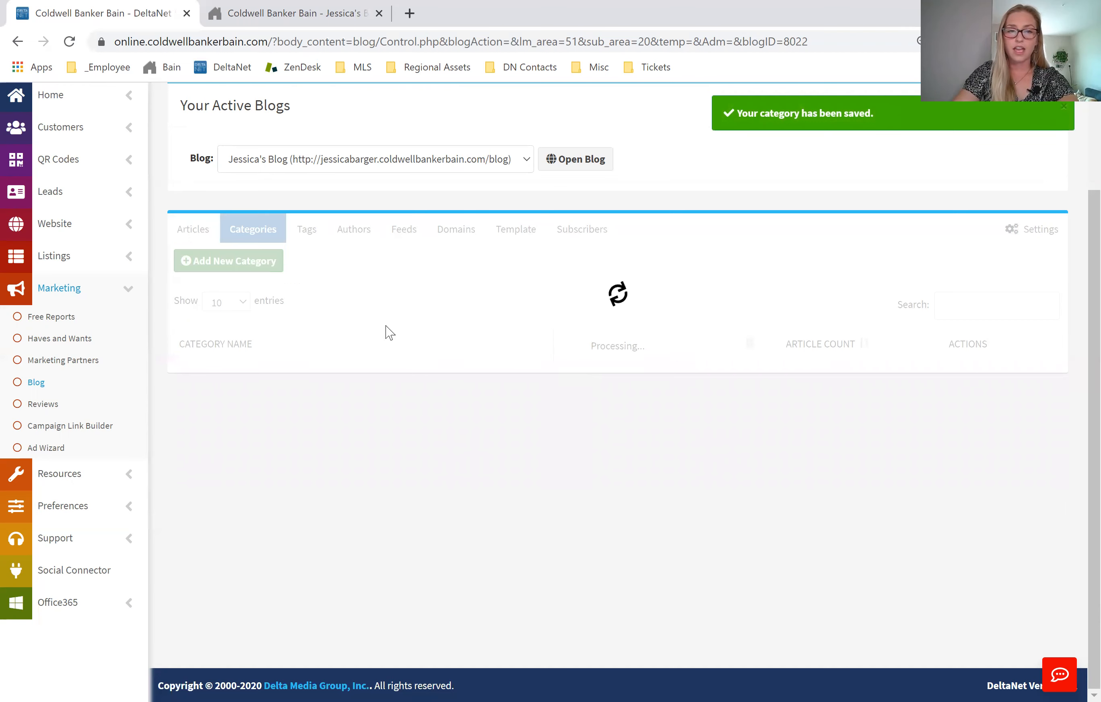
{"action": "left_click", "coordinate": [433, 348]}
{"action": "type", "text": "Buyers"}
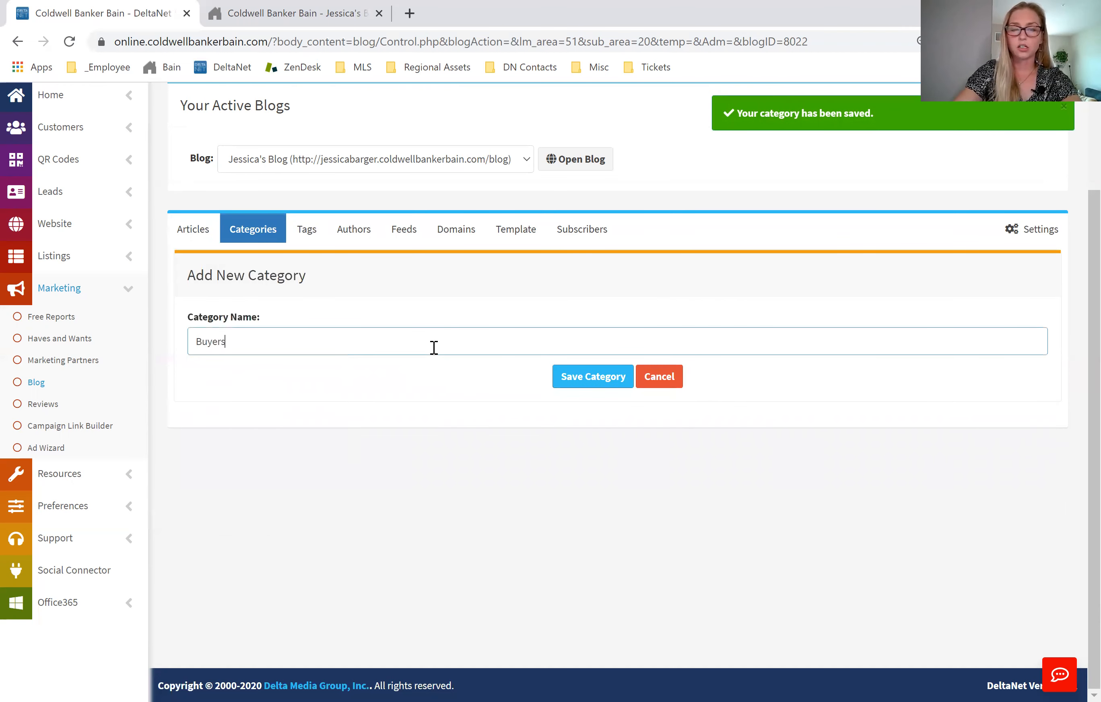
{"action": "left_click", "coordinate": [564, 386]}
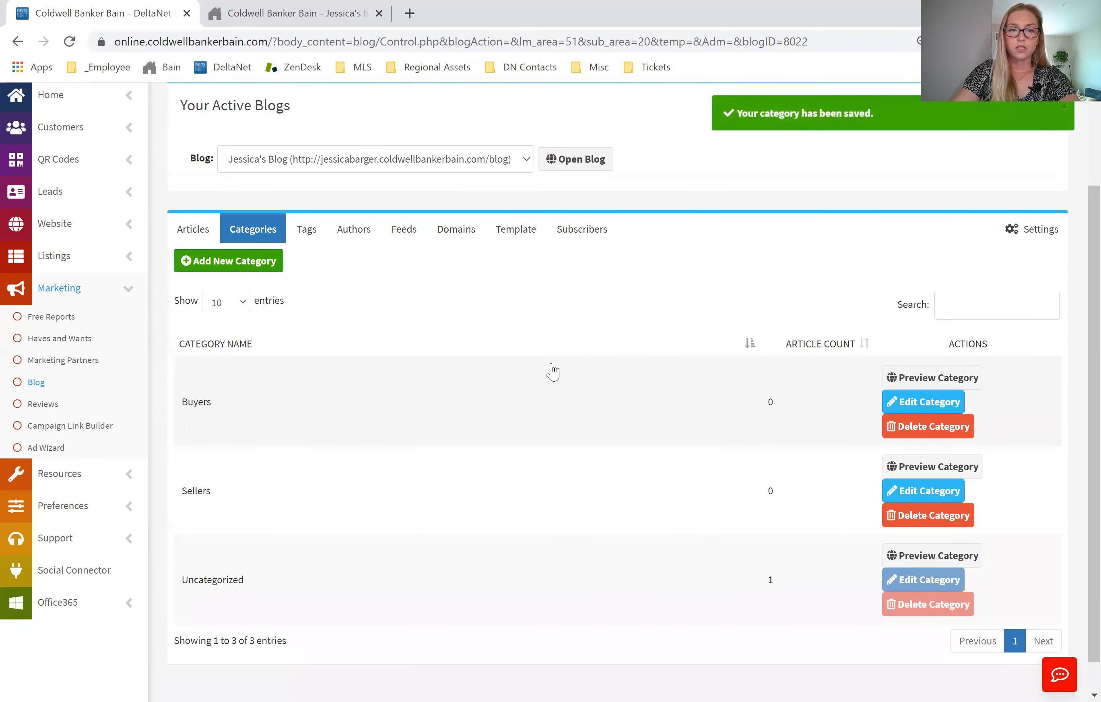
Step: Add a new blog category named "Marketing Tips" and save it
{"action": "left_click", "coordinate": [238, 264]}
{"action": "left_click", "coordinate": [337, 341]}
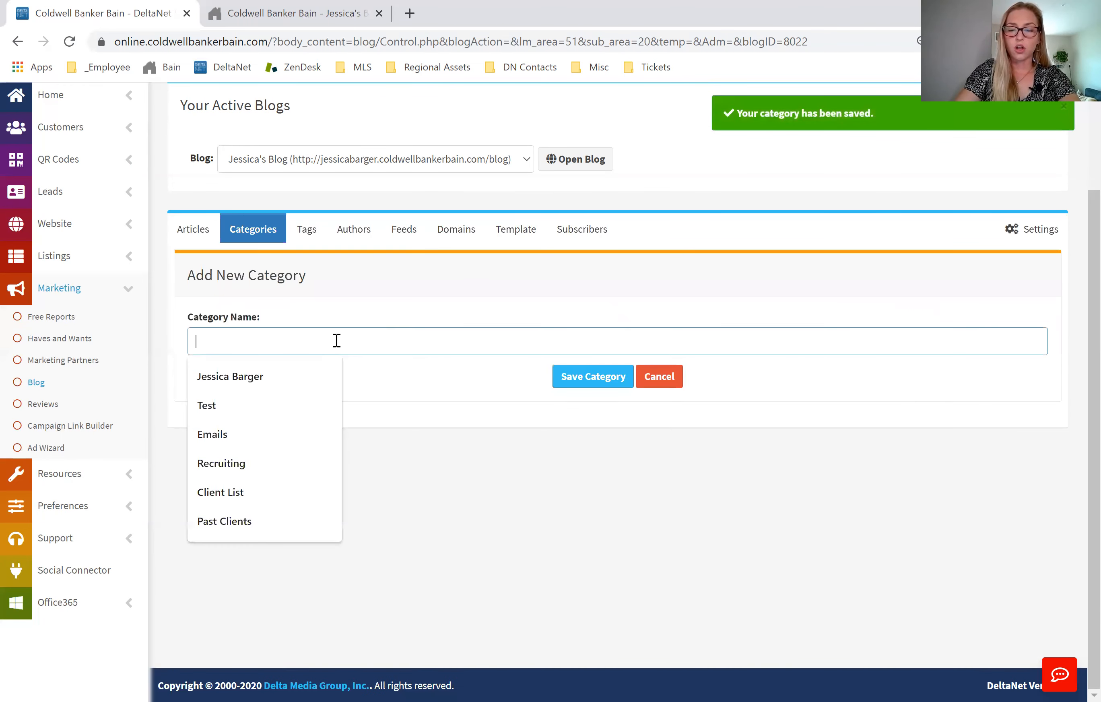
{"action": "type", "text": "Marketing Tips"}
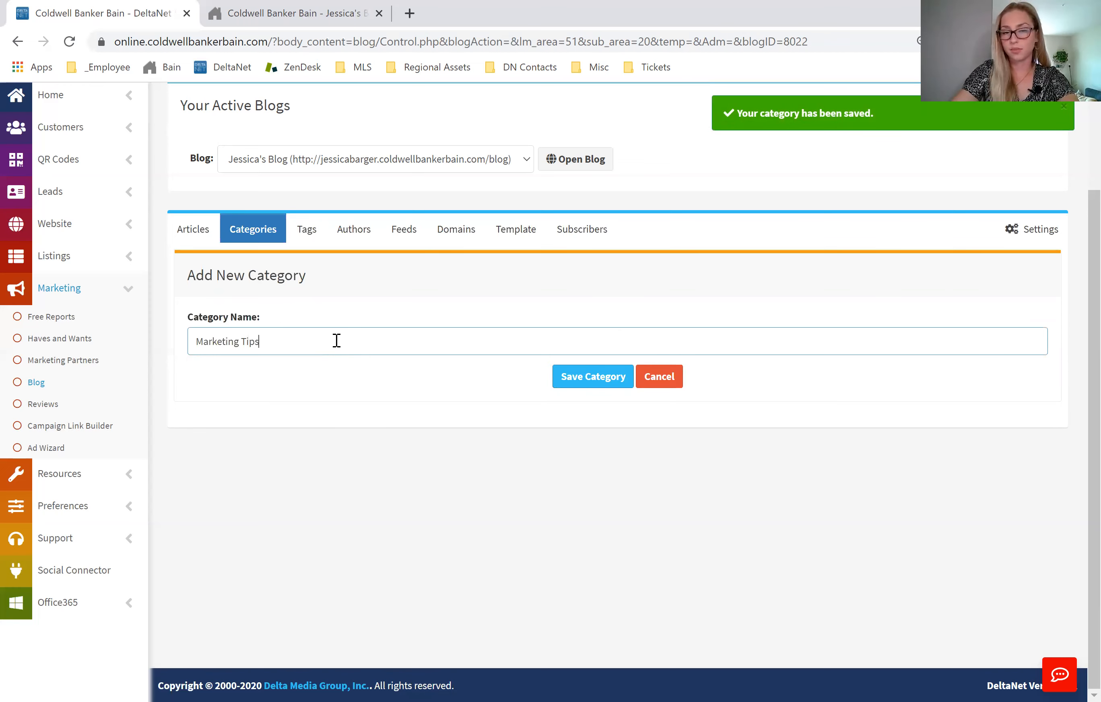
{"action": "left_click", "coordinate": [562, 367]}
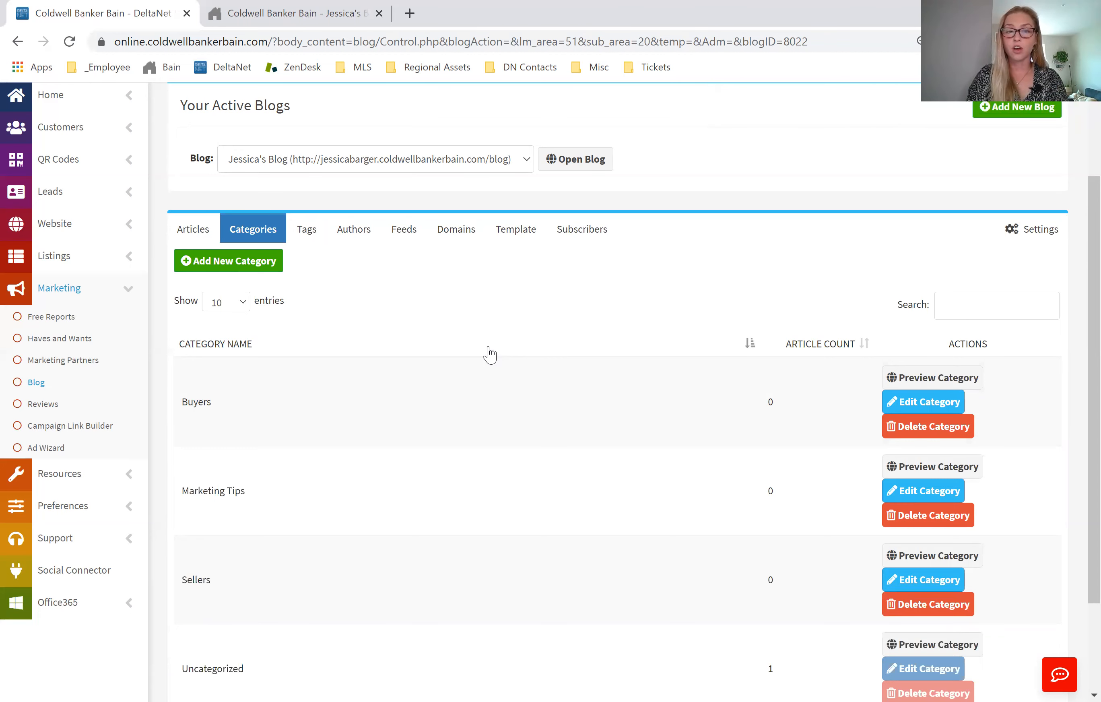
Step: Assign the existing "Test Article!" to the Marketing Tips category and publish the article again
{"action": "left_click", "coordinate": [176, 231]}
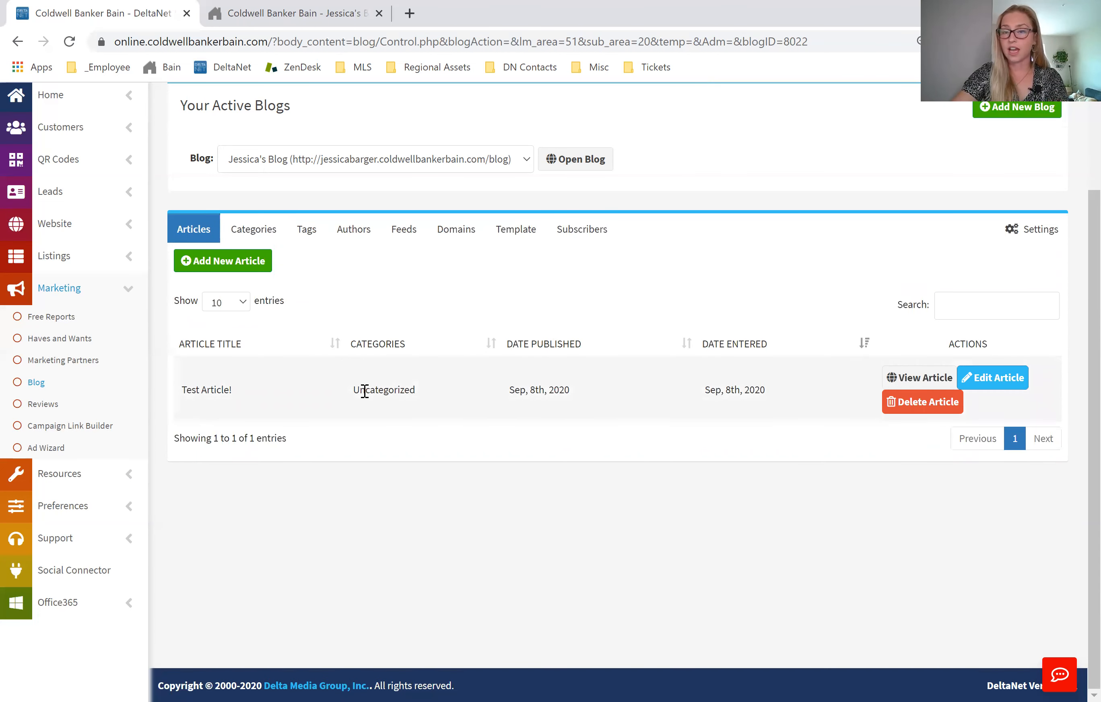
{"action": "left_click", "coordinate": [994, 390]}
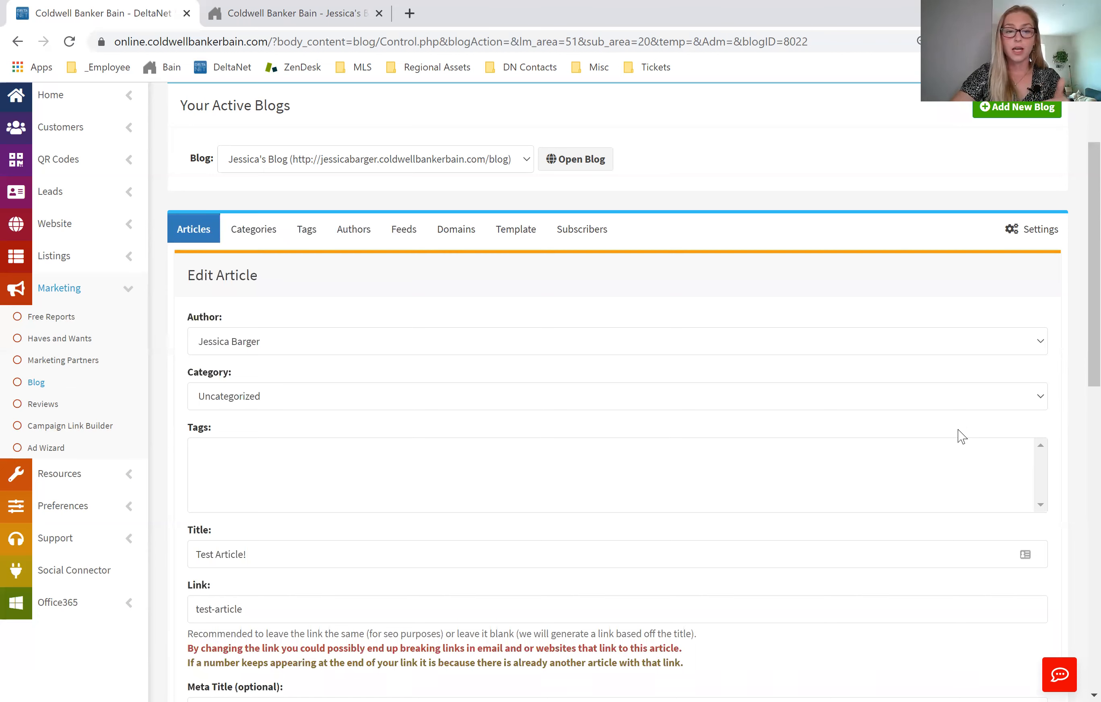
{"action": "left_click", "coordinate": [848, 398]}
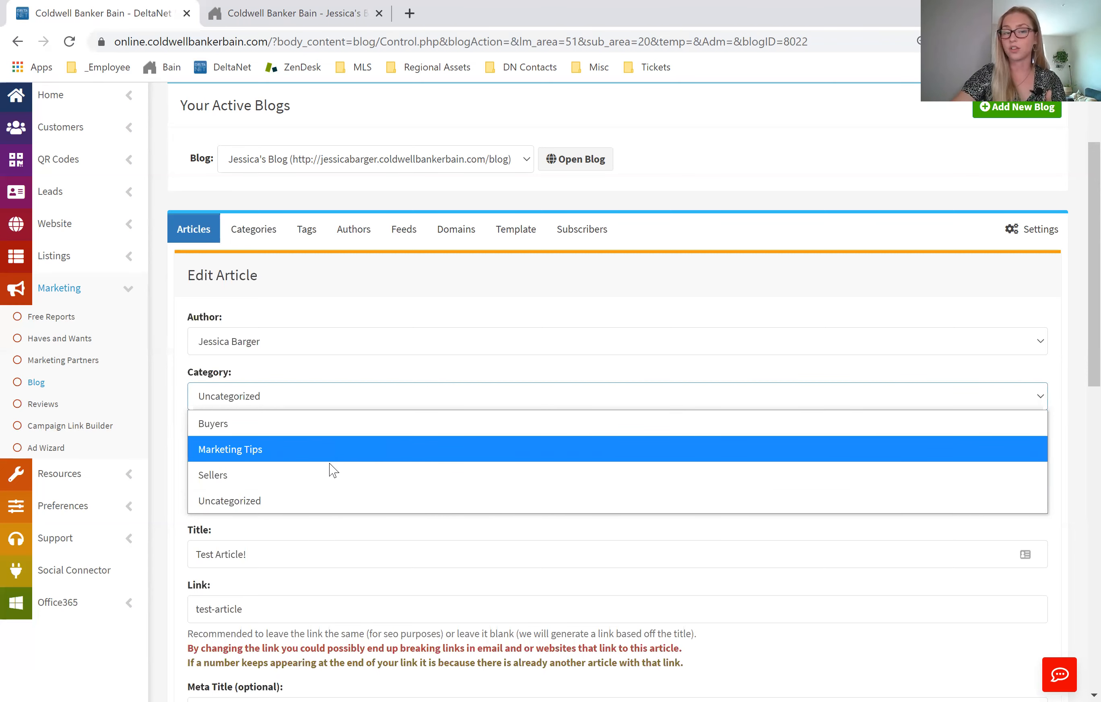
{"action": "left_click", "coordinate": [274, 450]}
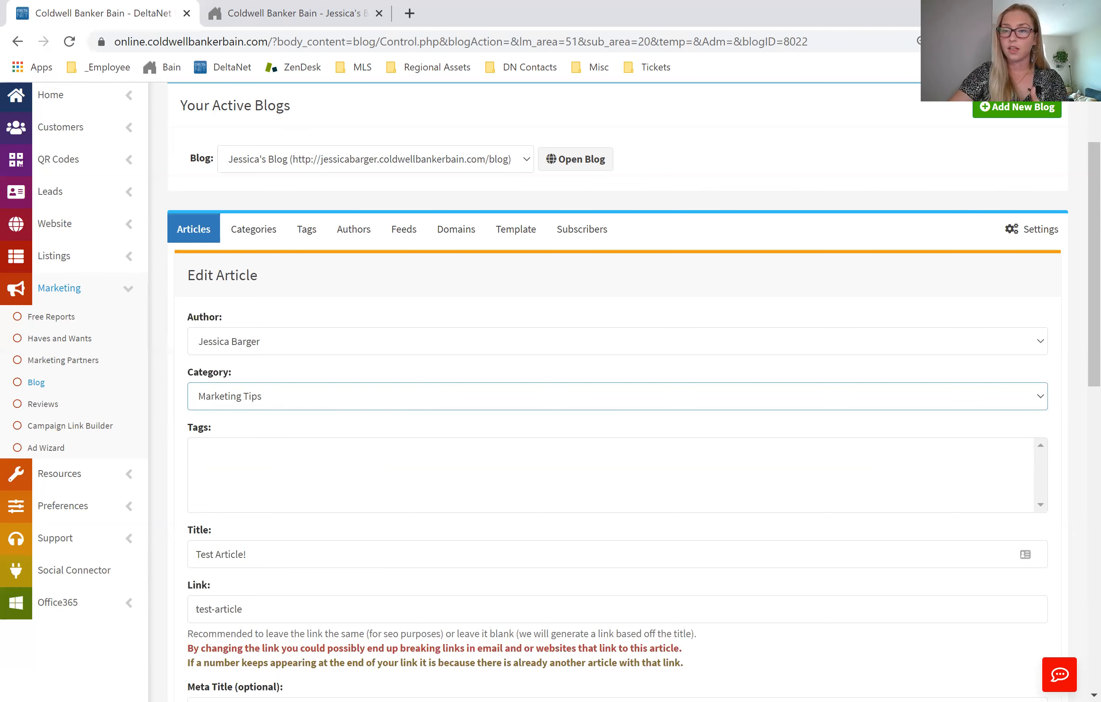
{"action": "scroll", "coordinate": [1078, 287], "scroll_direction": "down", "scroll_amount": 2}
{"action": "left_click", "coordinate": [1020, 313]}
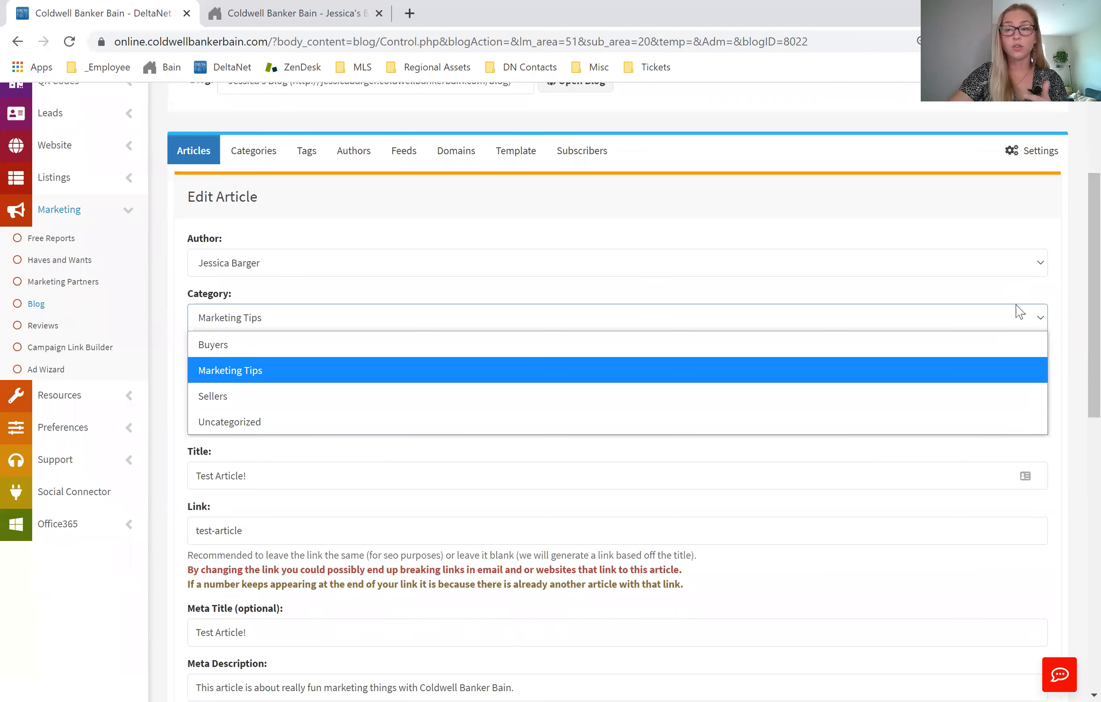
{"action": "left_click", "coordinate": [786, 369]}
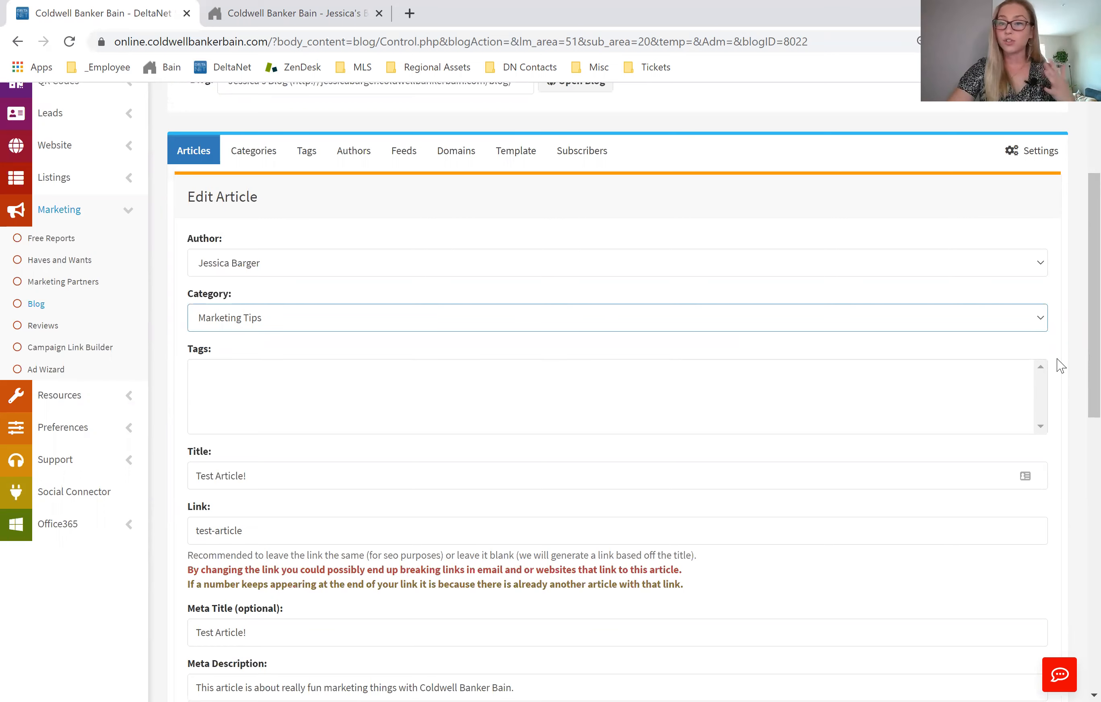
{"action": "scroll", "coordinate": [1061, 365], "scroll_direction": "down", "scroll_amount": 8}
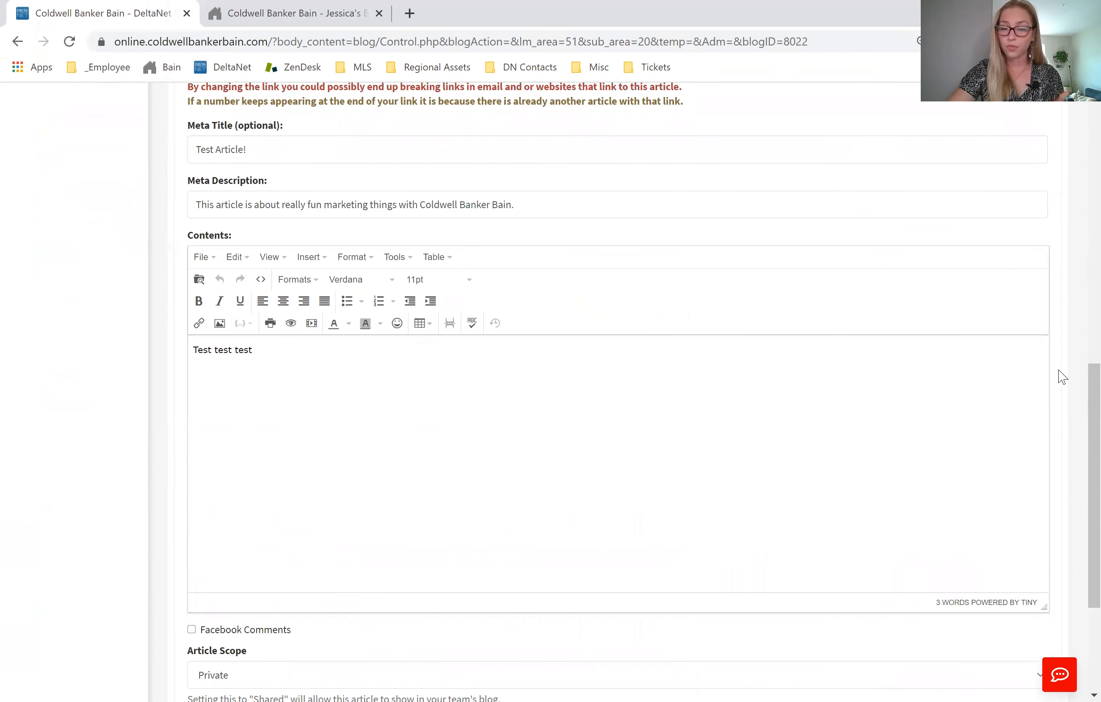
{"action": "scroll", "coordinate": [1060, 377], "scroll_direction": "down", "scroll_amount": 4}
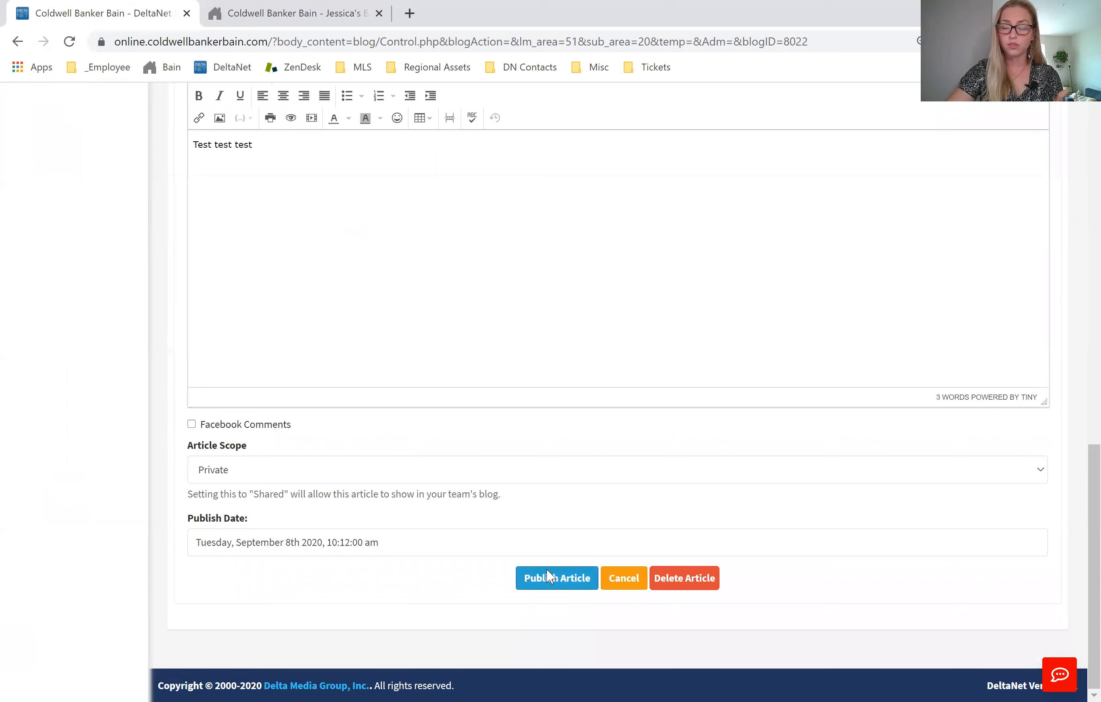
{"action": "left_click", "coordinate": [549, 577]}
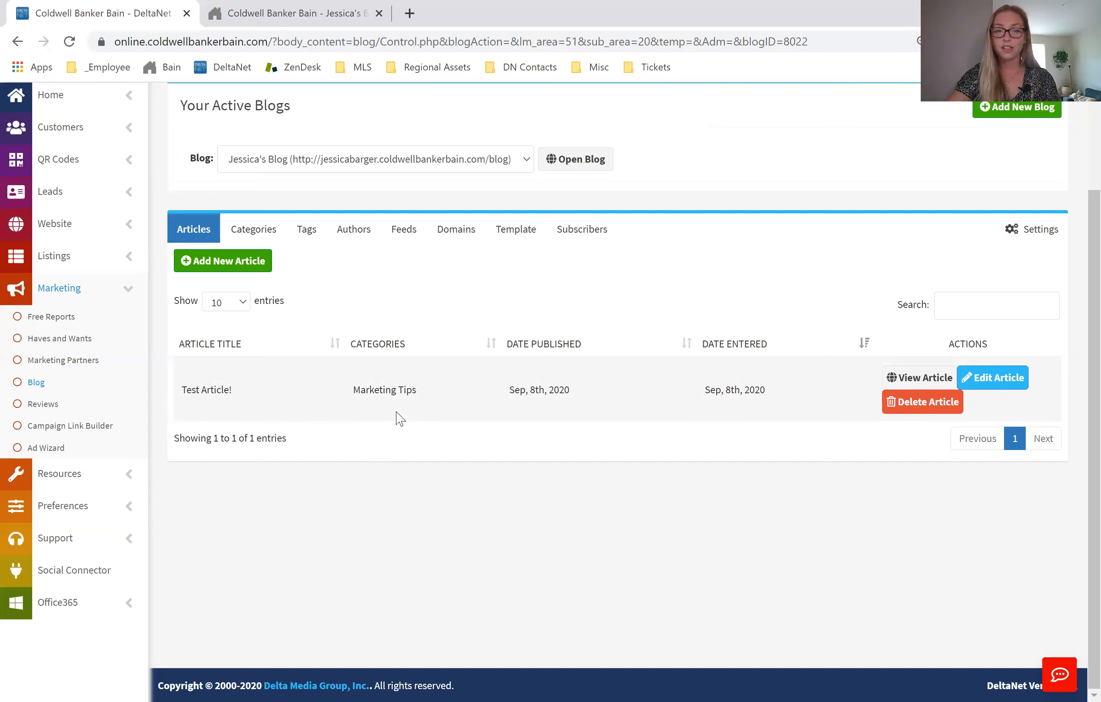
Step: Add a new blog tag named "social media" and save it
{"action": "left_click", "coordinate": [304, 244]}
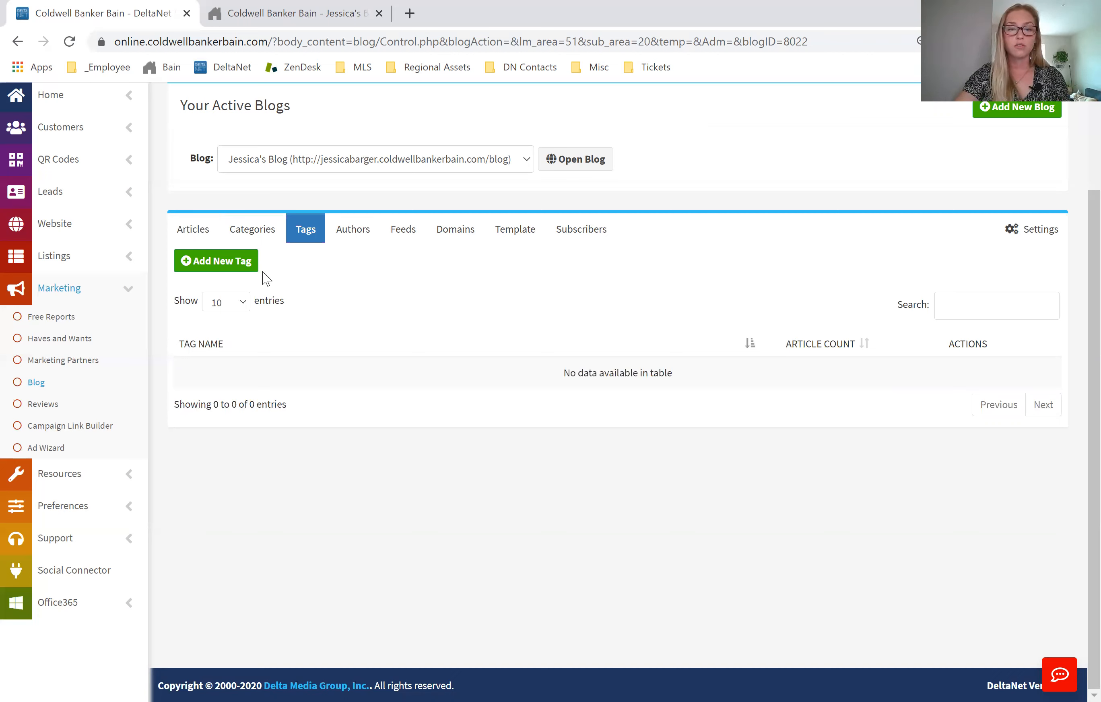
{"action": "left_click", "coordinate": [246, 260]}
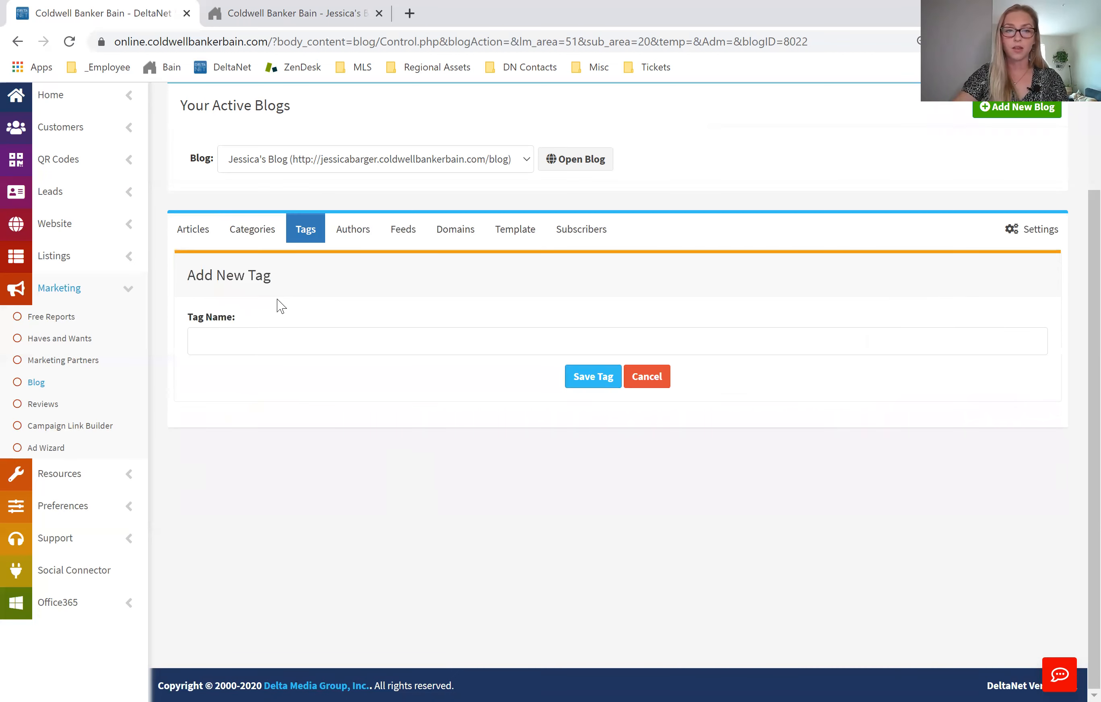
{"action": "left_click", "coordinate": [267, 341]}
{"action": "type", "text": "f"}
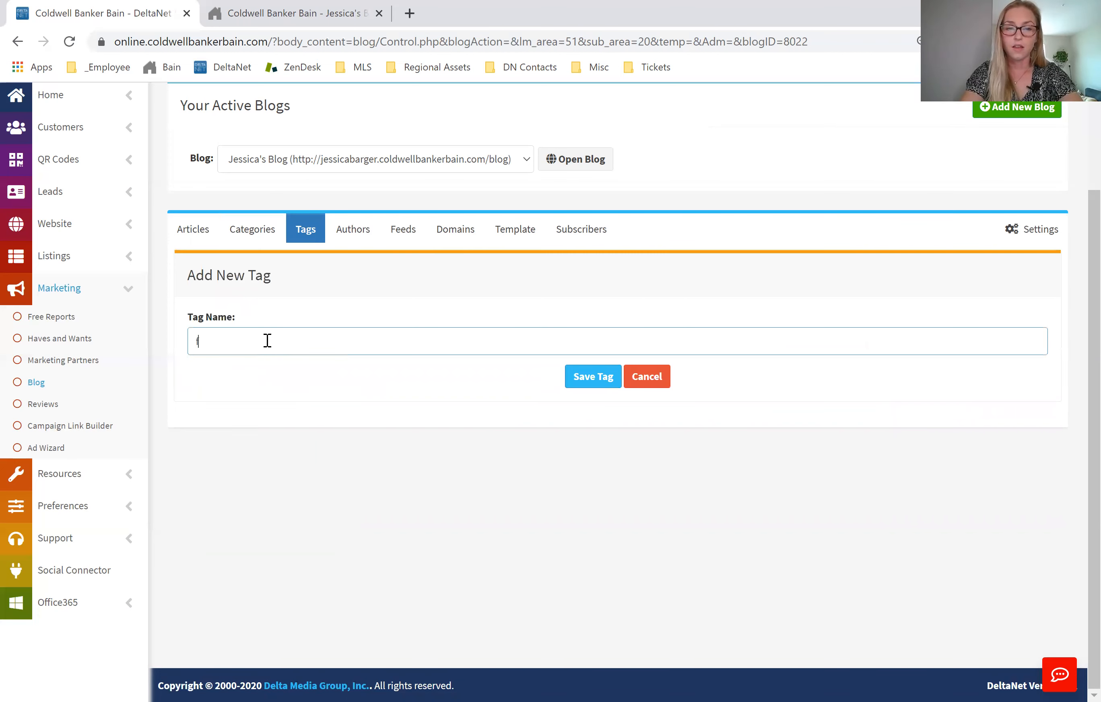
{"action": "key", "text": "BackSpace"}
{"action": "type", "text": "social media"}
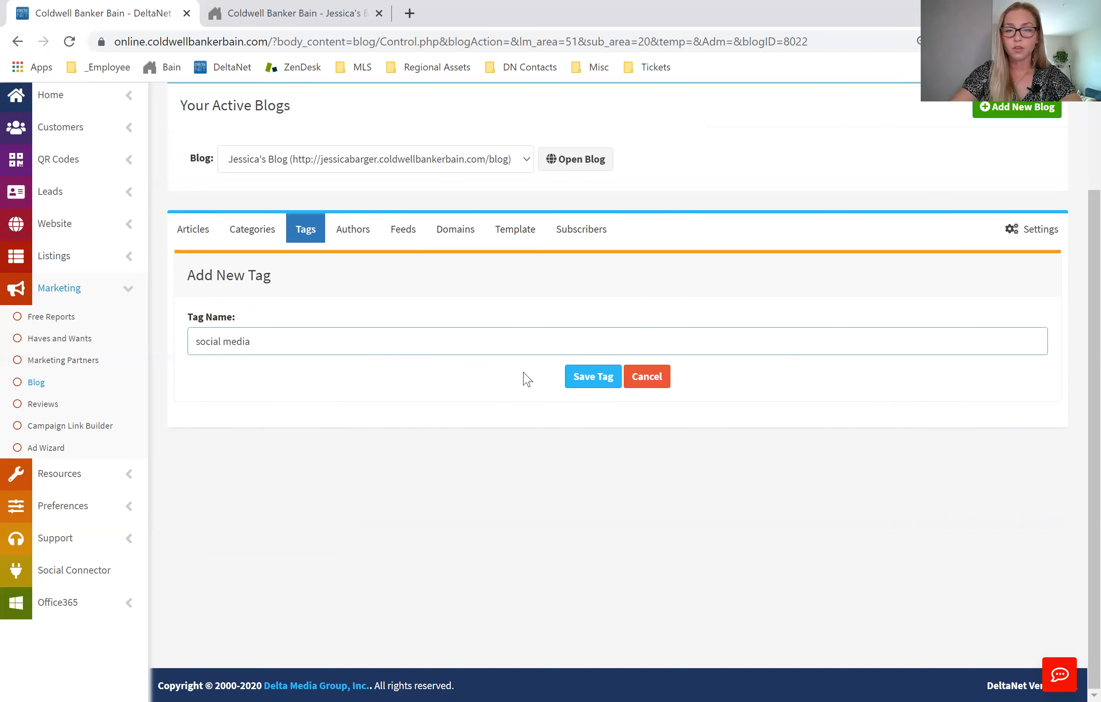
{"action": "left_click", "coordinate": [591, 378]}
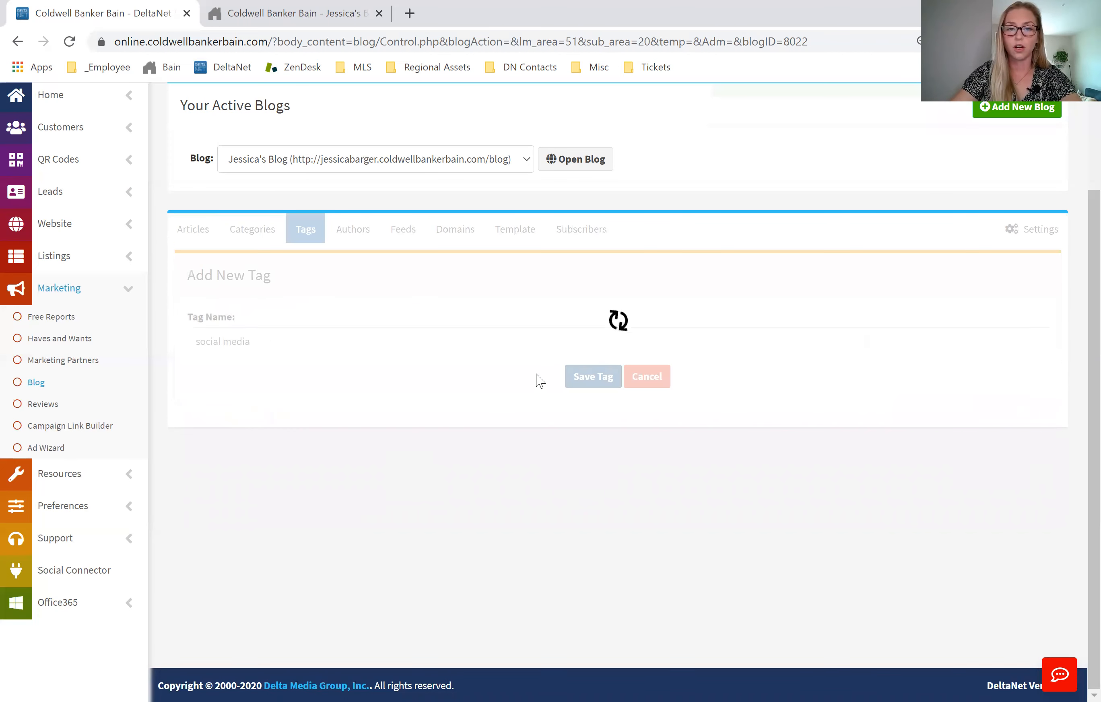
Step: Add a new blog tag named "Facebook" and save it
{"action": "left_click", "coordinate": [203, 264]}
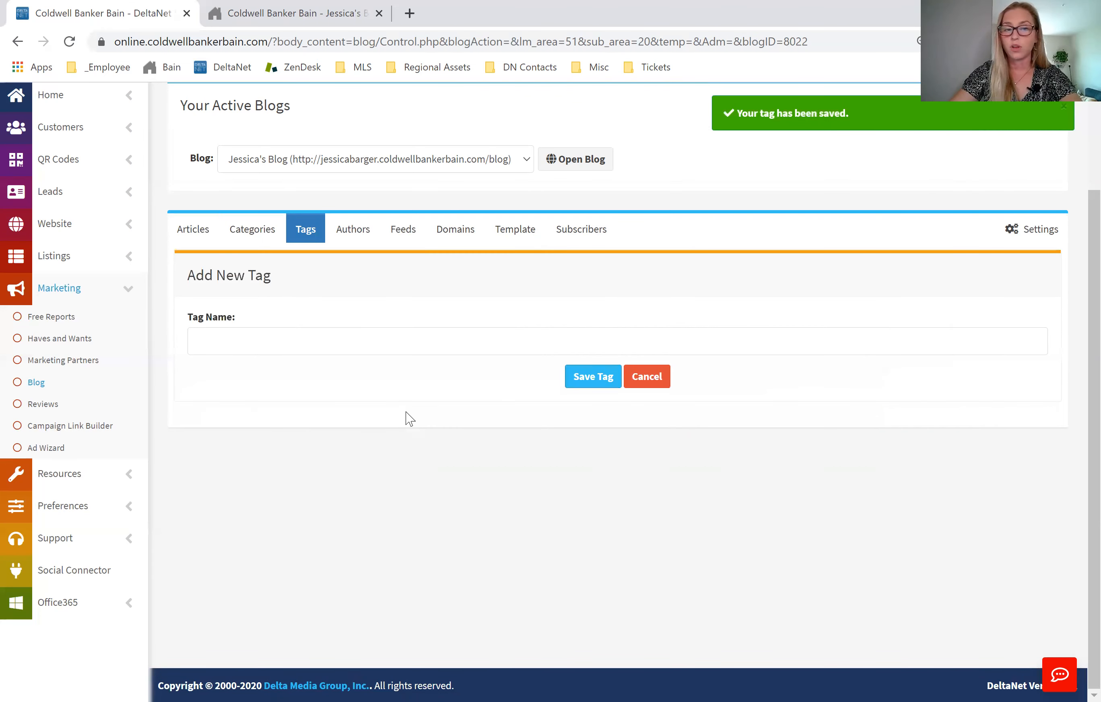
{"action": "left_click", "coordinate": [296, 333]}
{"action": "type", "text": "Facebook"}
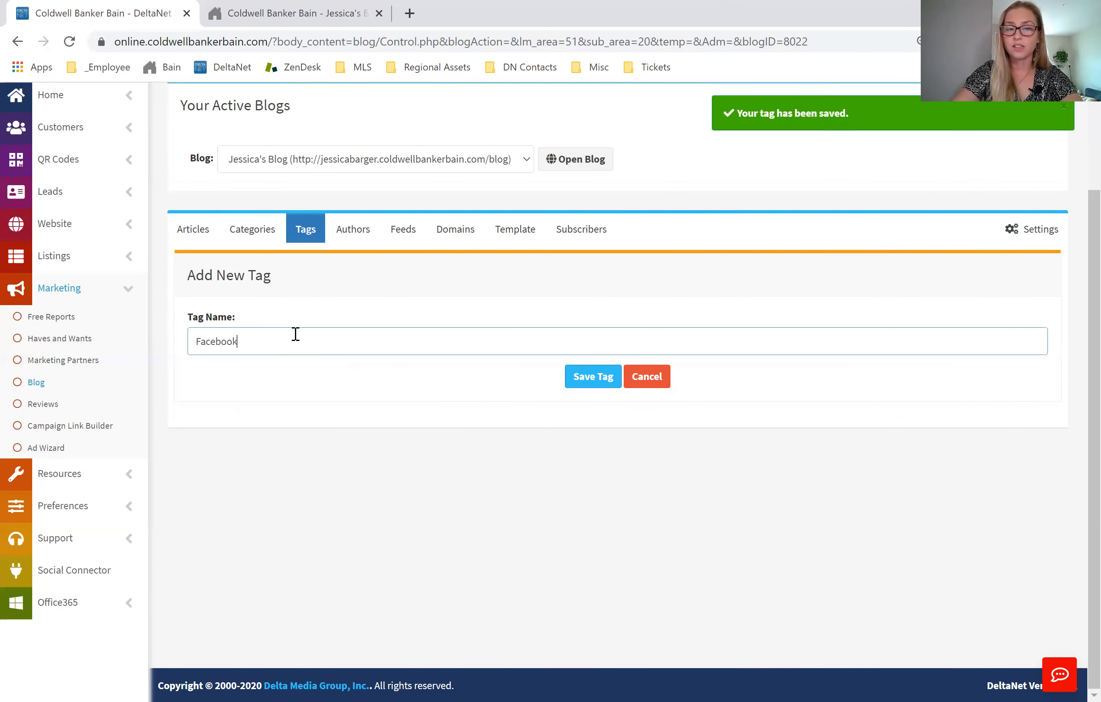
{"action": "left_click", "coordinate": [574, 376]}
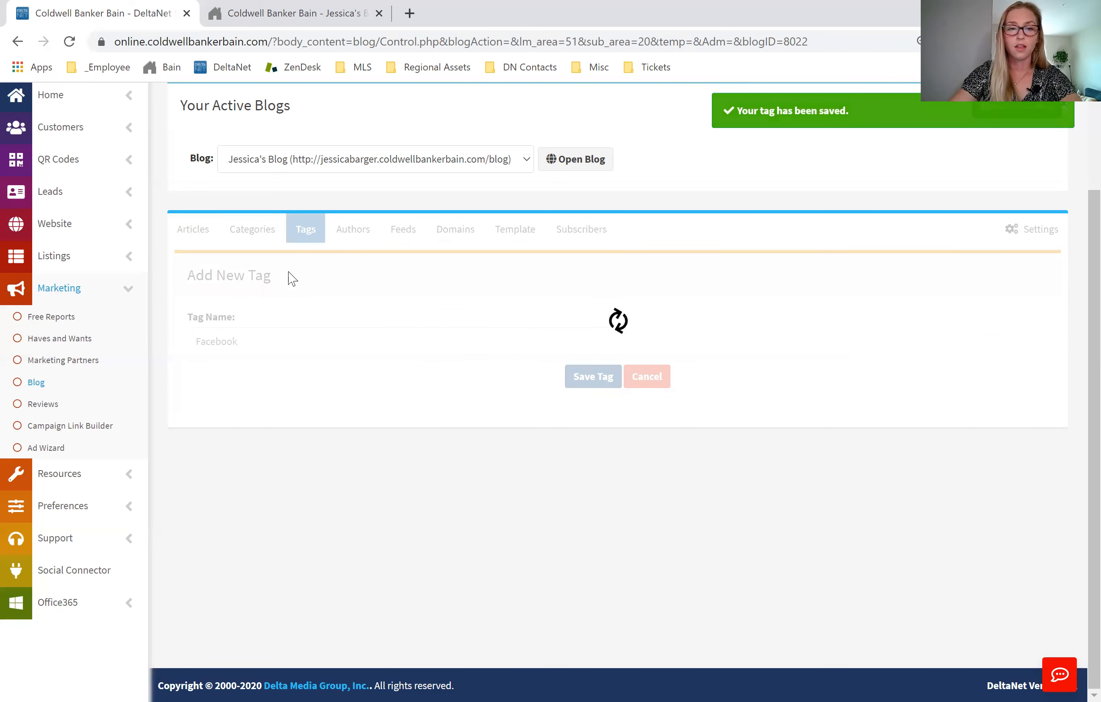
Step: Add a new blog tag named "instagram" and save it
{"action": "left_click", "coordinate": [216, 263]}
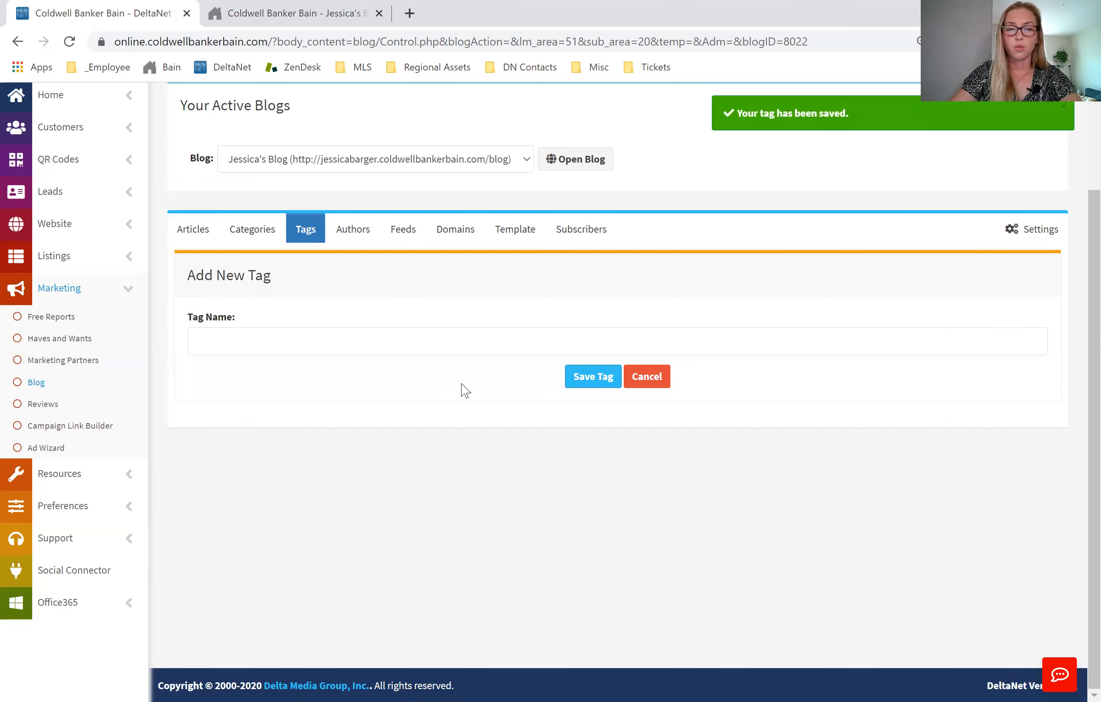
{"action": "left_click", "coordinate": [428, 343]}
{"action": "type", "text": "instagram"}
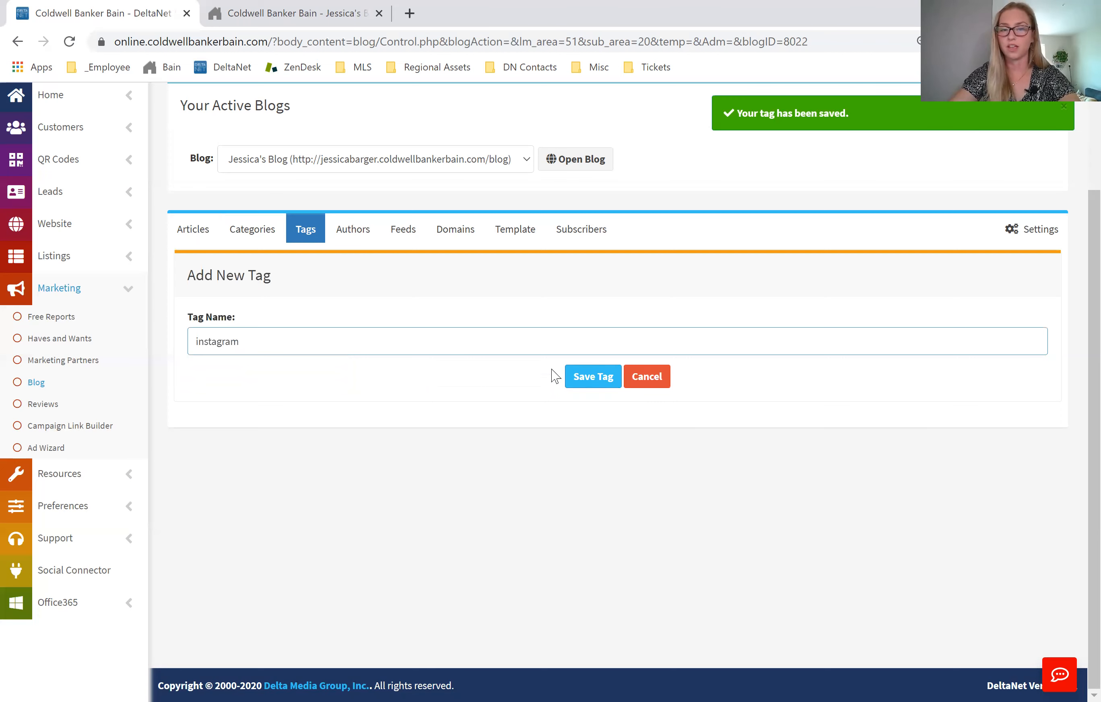
{"action": "left_click", "coordinate": [594, 375]}
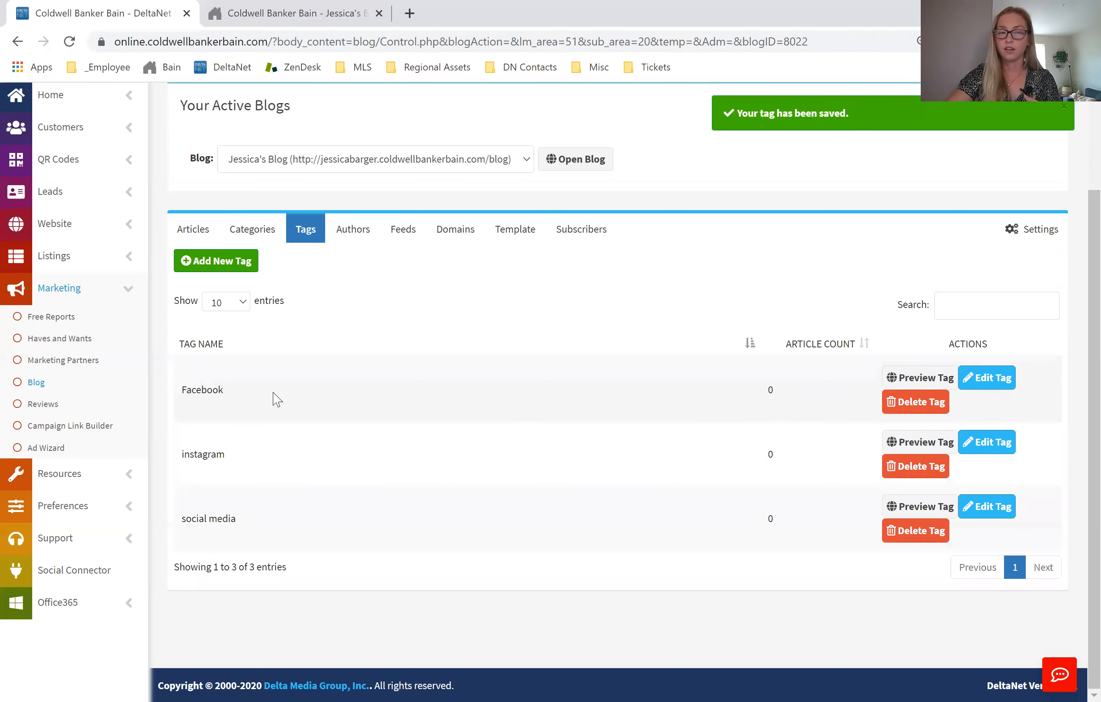
Step: Apply both the Facebook and social media tags to "Test Article!" and publish the article again
{"action": "left_click", "coordinate": [189, 231]}
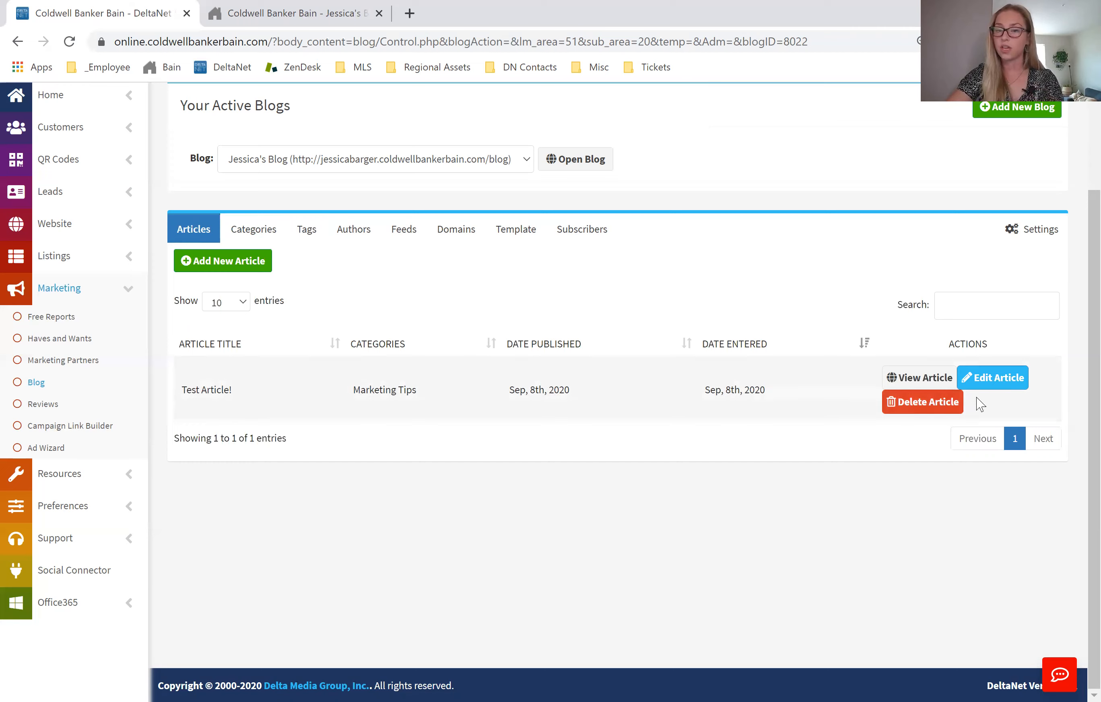
{"action": "left_click", "coordinate": [1001, 384]}
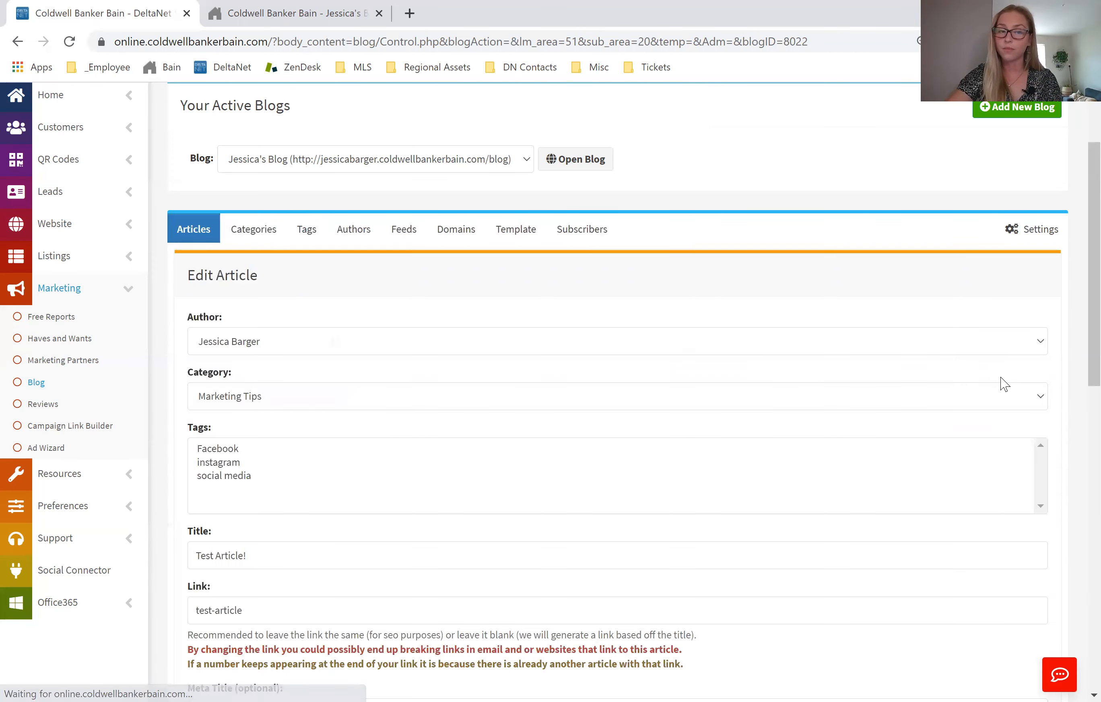
{"action": "left_click", "coordinate": [234, 449]}
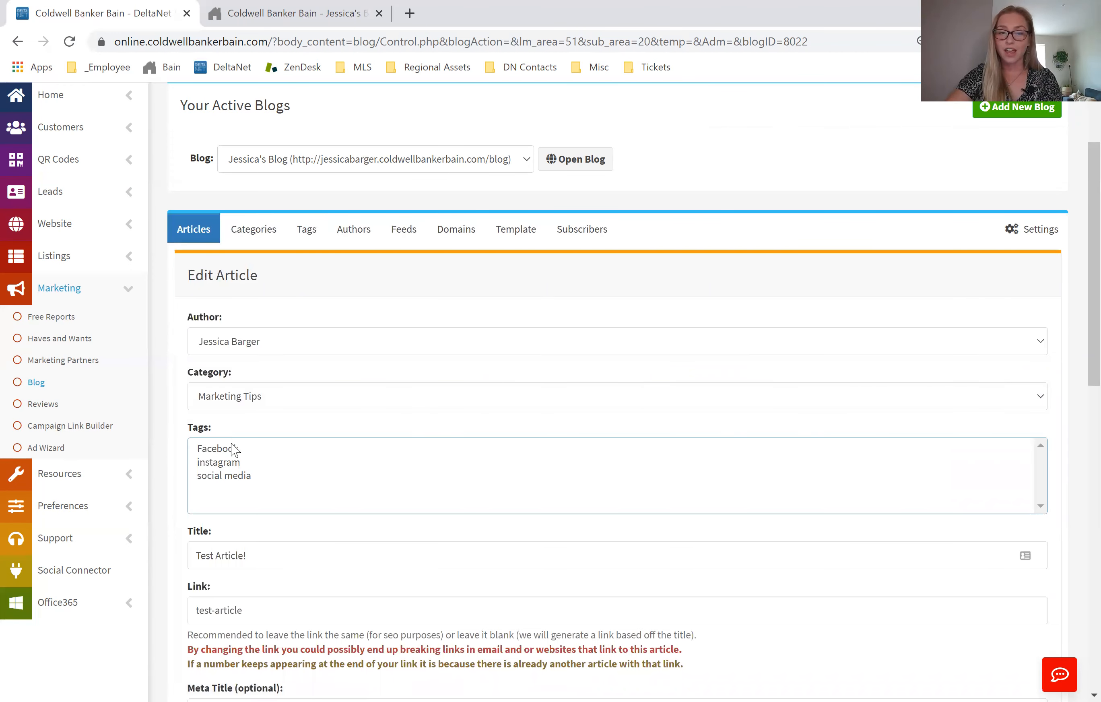
{"action": "left_click", "coordinate": [229, 462]}
{"action": "left_click", "coordinate": [226, 476]}
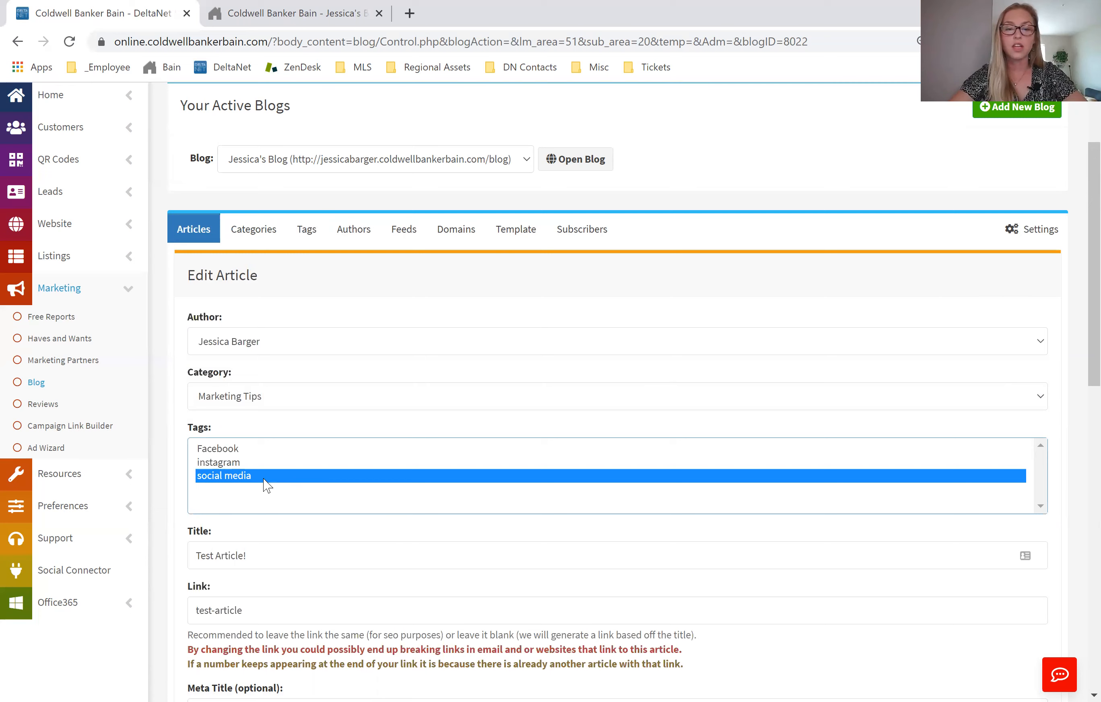
{"action": "left_click", "coordinate": [234, 449], "text": "ctrl"}
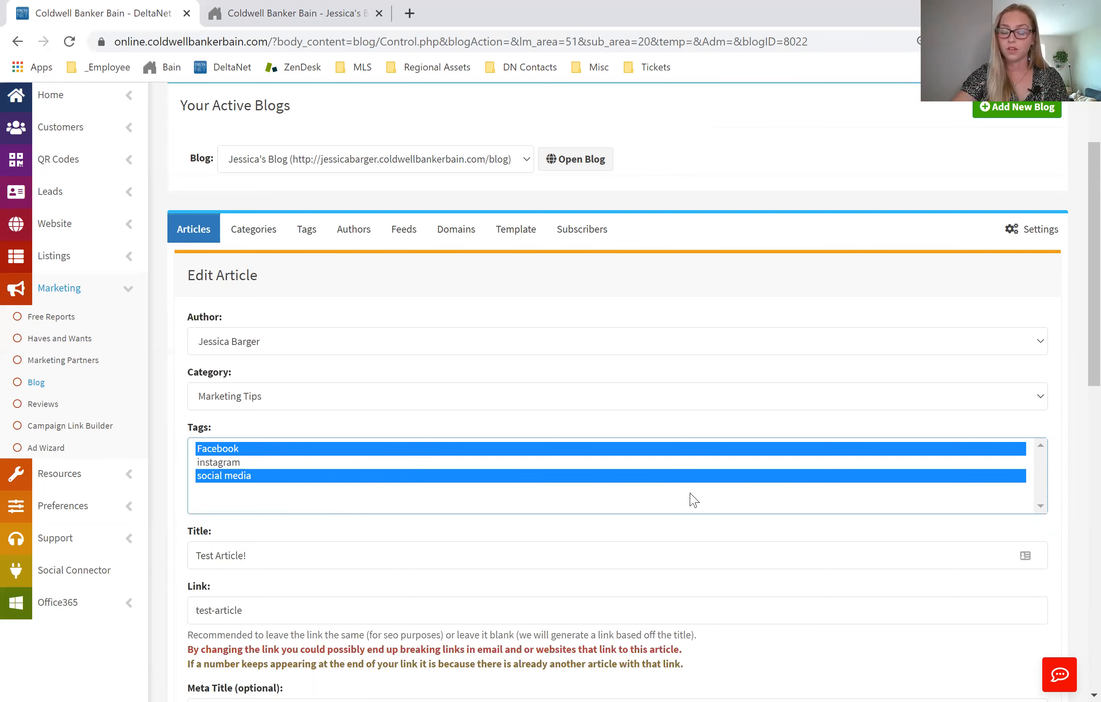
{"action": "scroll", "coordinate": [694, 500], "scroll_direction": "down", "scroll_amount": 8}
{"action": "scroll", "coordinate": [684, 491], "scroll_direction": "down", "scroll_amount": 6}
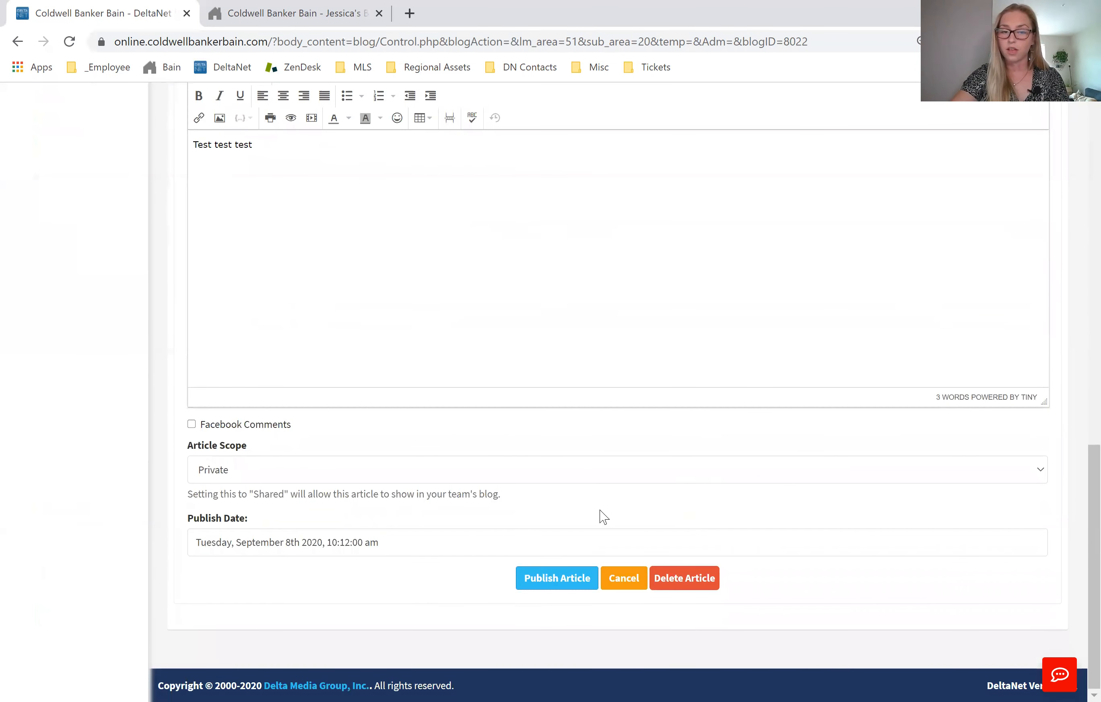
{"action": "left_click", "coordinate": [550, 578]}
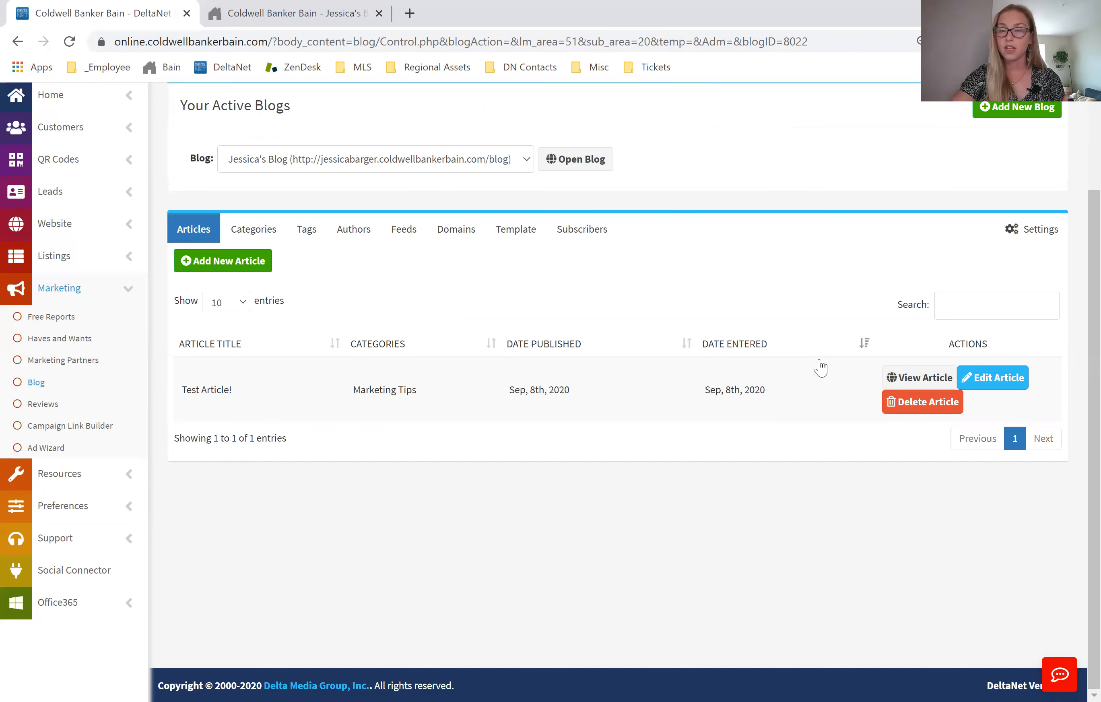
Step: View the published "Test Article!" on the live blog and examine its byline, contents and tags
{"action": "left_click", "coordinate": [908, 382]}
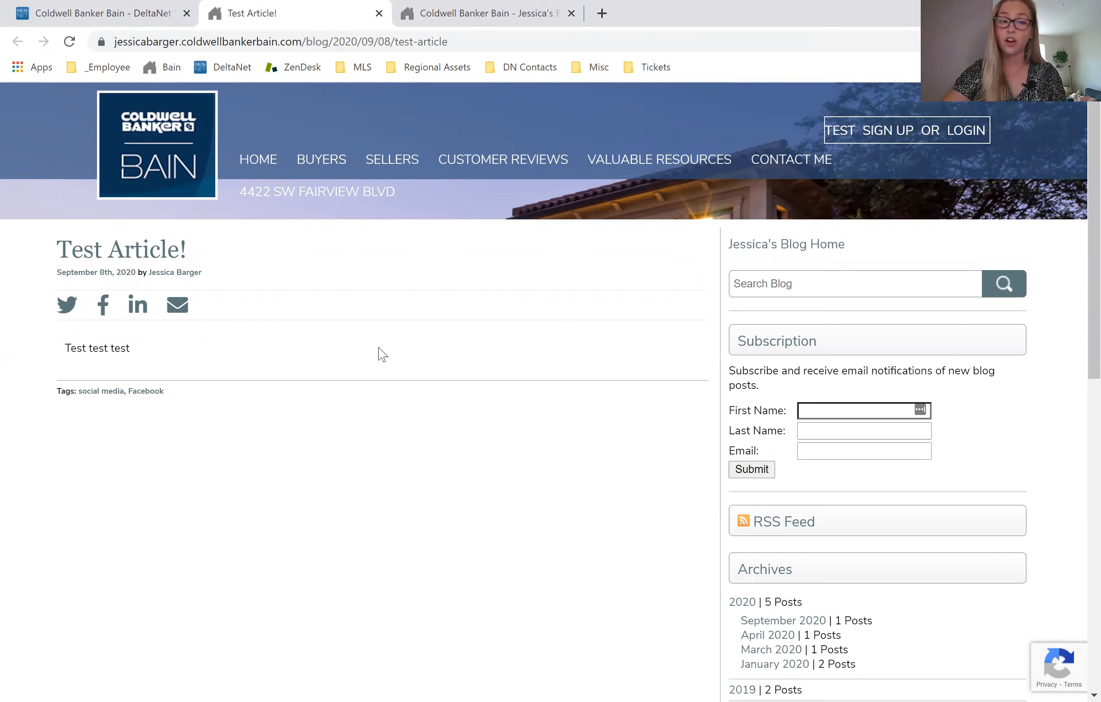
{"action": "left_click_drag", "start_coordinate": [141, 351], "coordinate": [69, 358]}
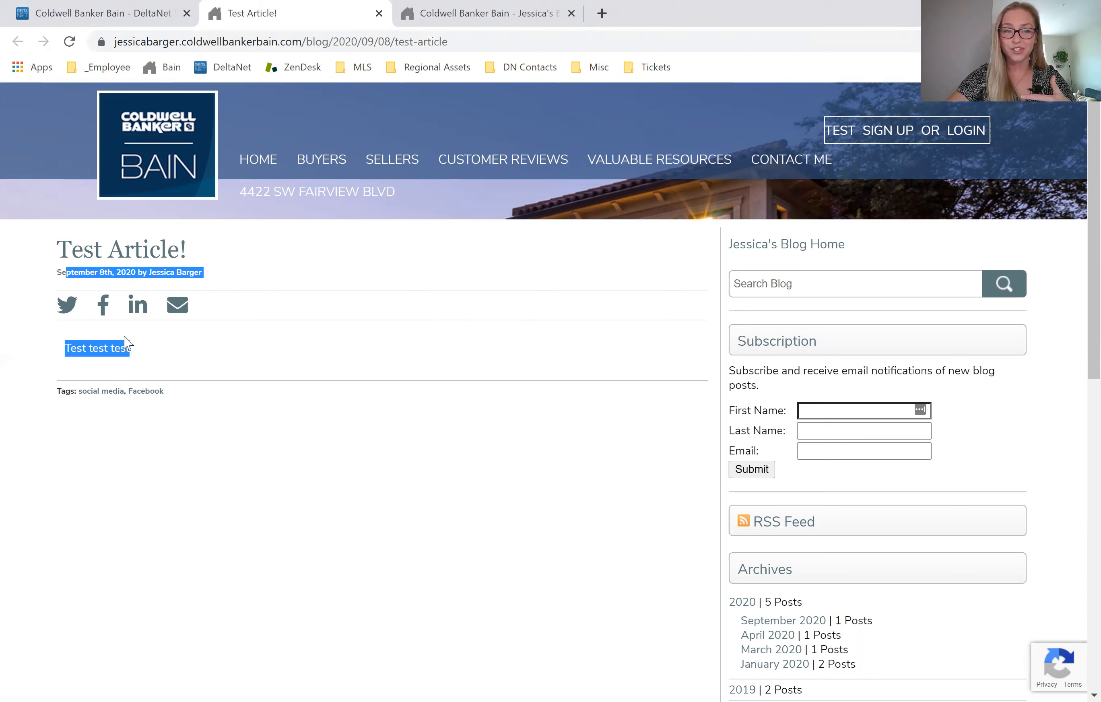
Step: Open the form for emailing "Test Article!" to a friend, then close the live article page
{"action": "left_click", "coordinate": [105, 360]}
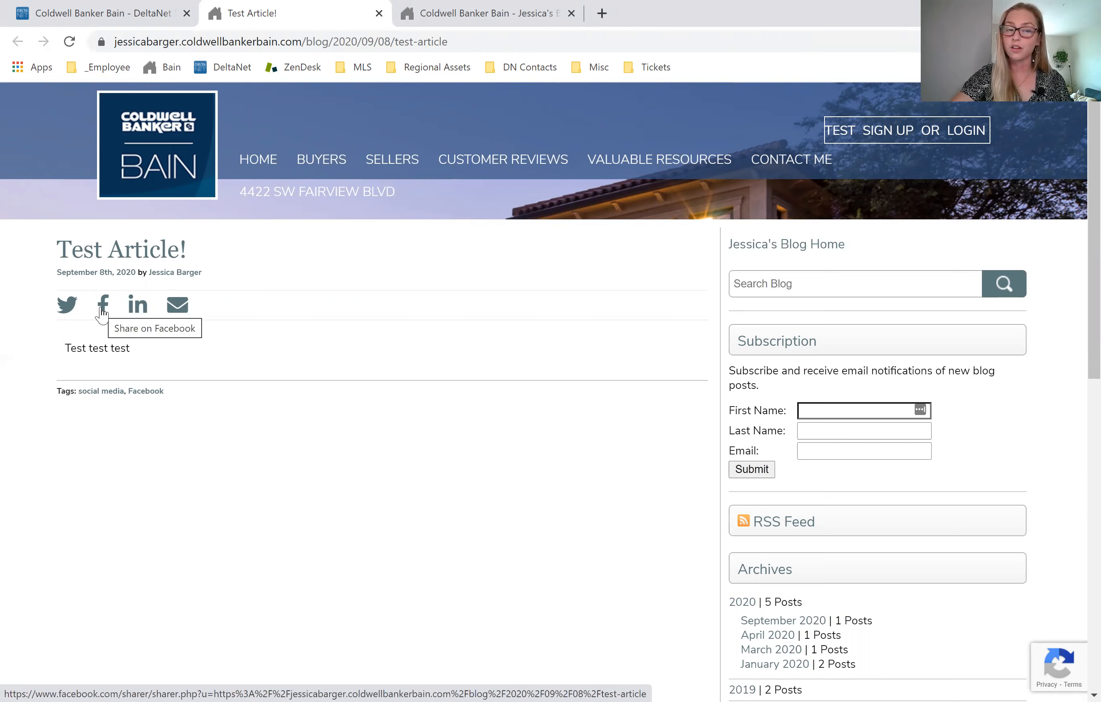
{"action": "left_click", "coordinate": [180, 308]}
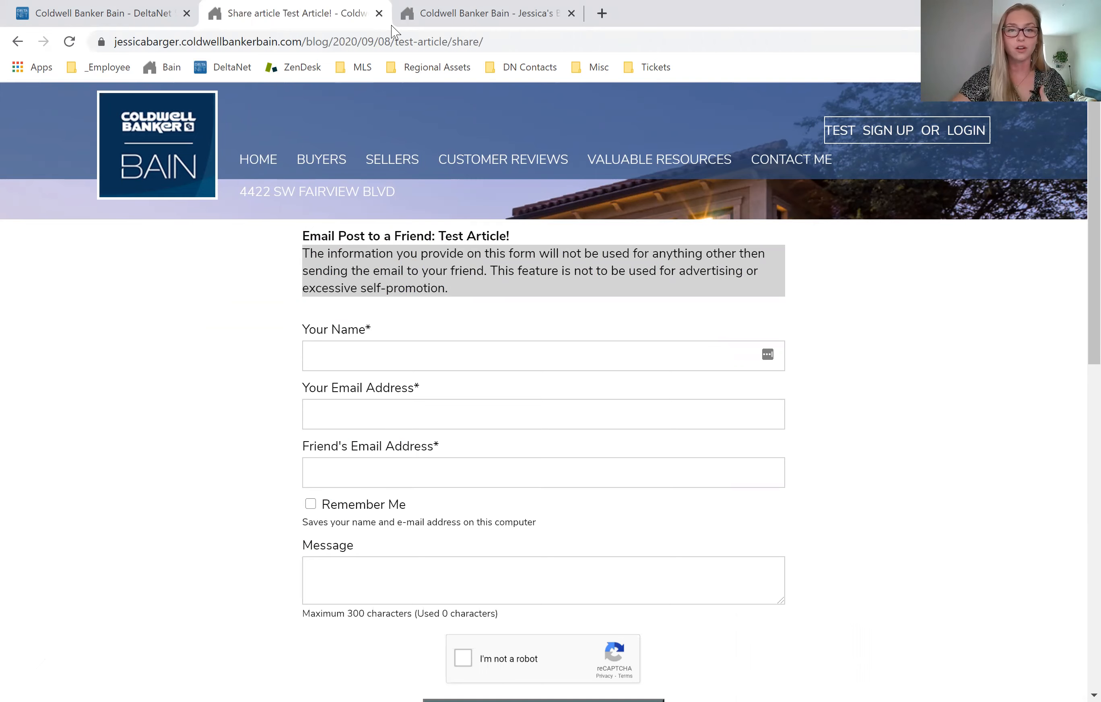
{"action": "left_click", "coordinate": [379, 13]}
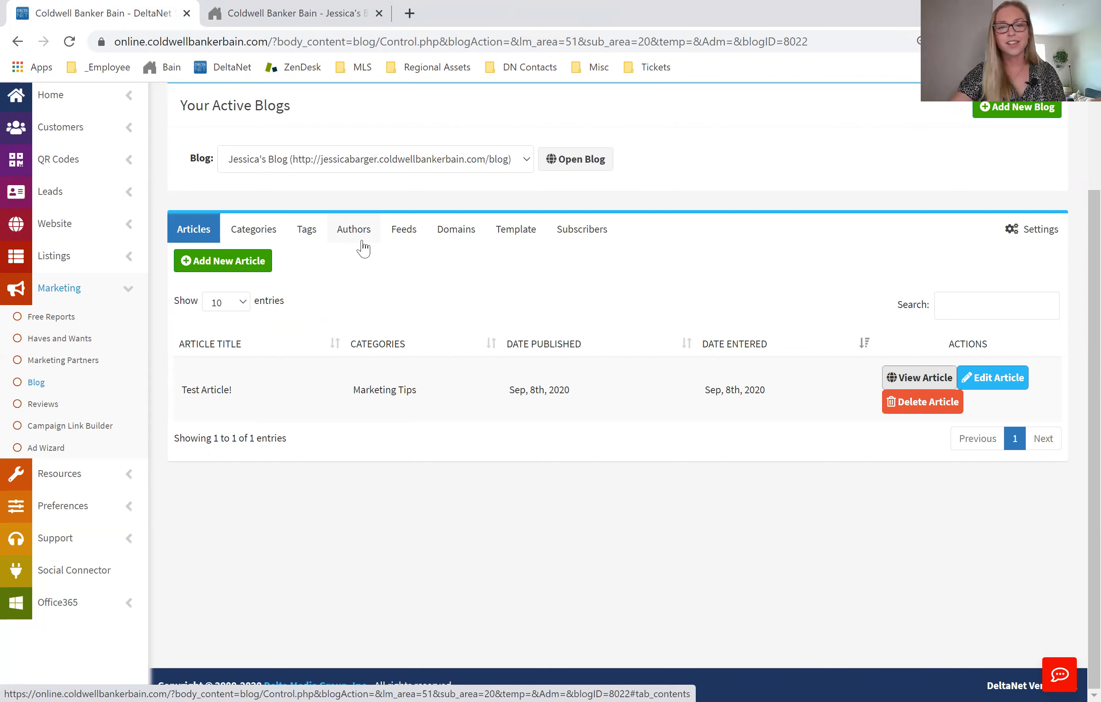
Step: Review the blog's feeds and compare the layouts of Template 1, Template 2 and Template 3
{"action": "left_click", "coordinate": [406, 231]}
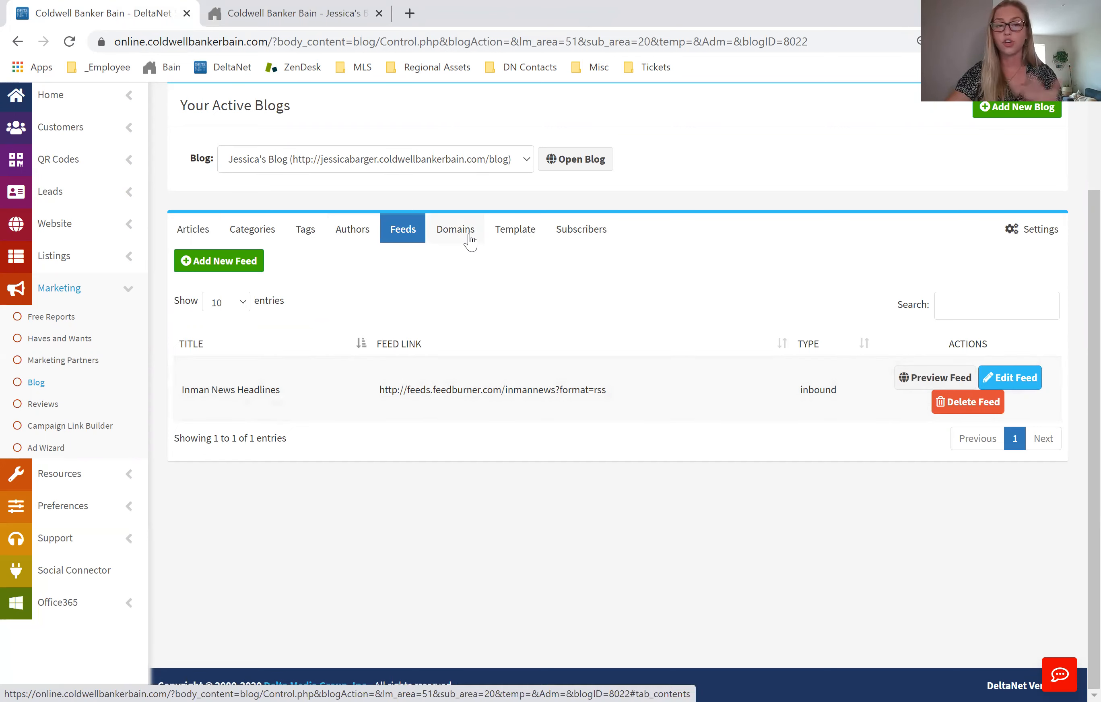
{"action": "left_click", "coordinate": [518, 239]}
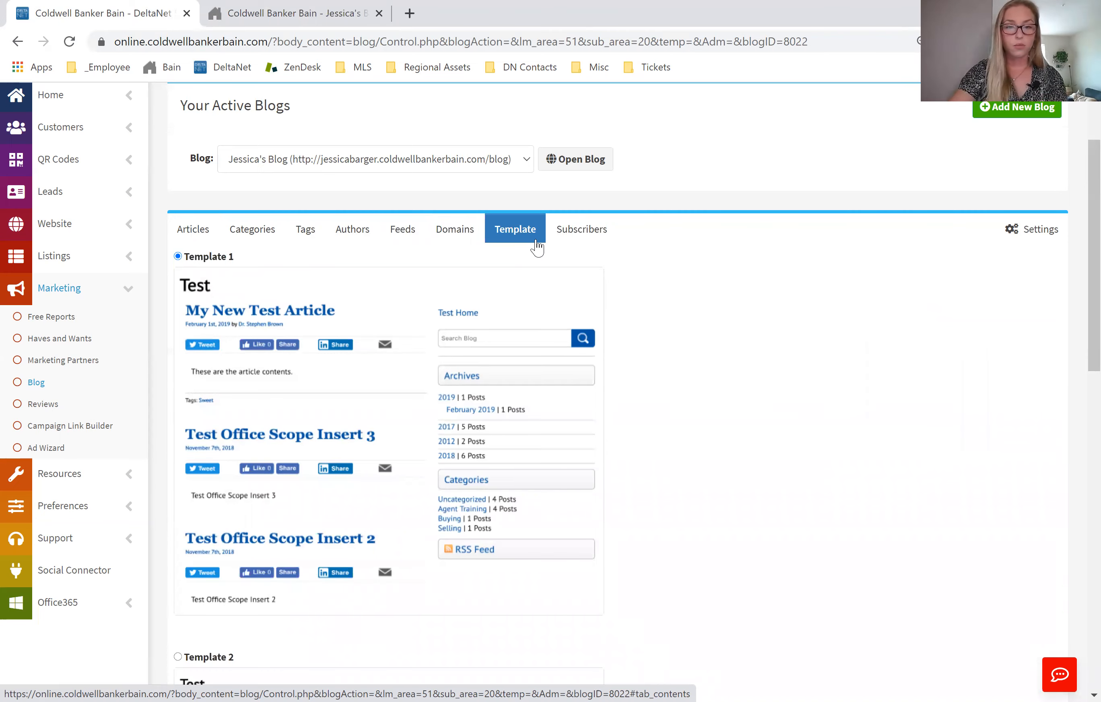
{"action": "scroll", "coordinate": [583, 319], "scroll_direction": "down", "scroll_amount": 3}
{"action": "scroll", "coordinate": [584, 319], "scroll_direction": "down", "scroll_amount": 10}
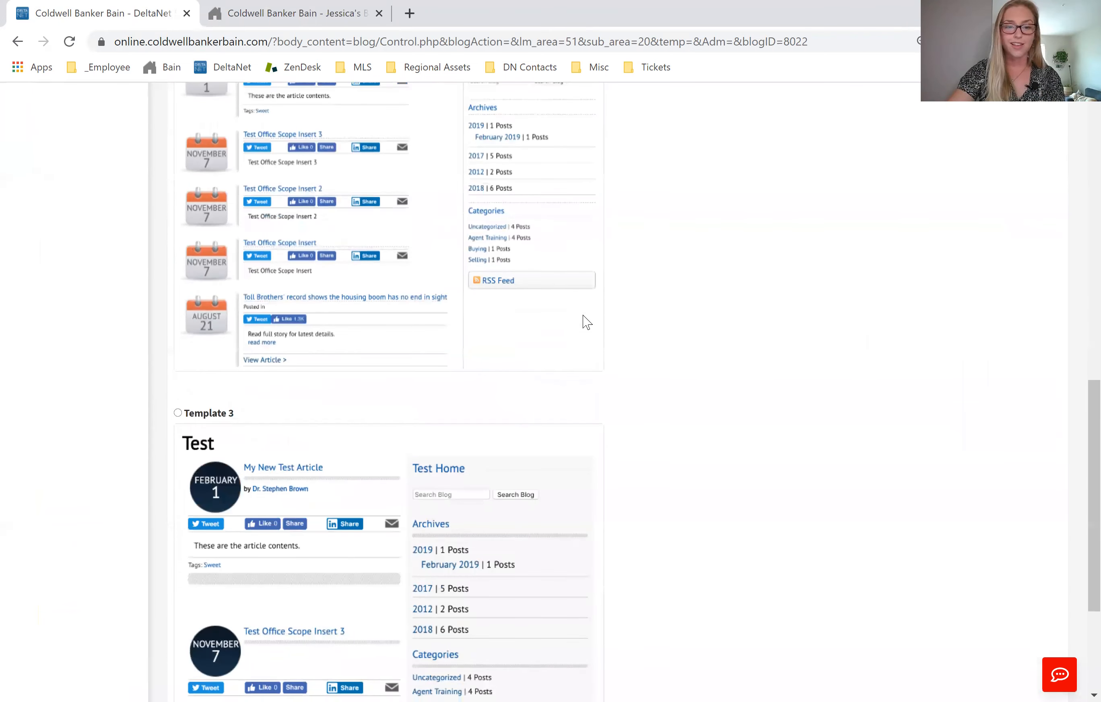
{"action": "scroll", "coordinate": [585, 319], "scroll_direction": "up", "scroll_amount": 10}
{"action": "scroll", "coordinate": [587, 323], "scroll_direction": "up", "scroll_amount": 4}
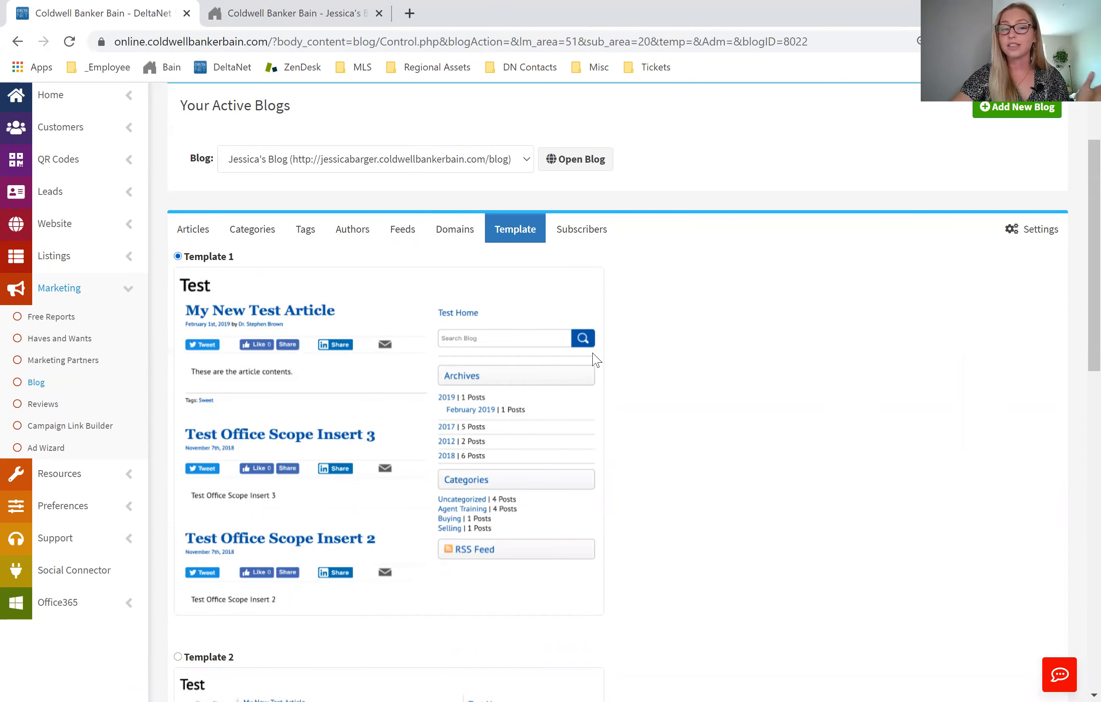
{"action": "scroll", "coordinate": [637, 376], "scroll_direction": "down", "scroll_amount": 2}
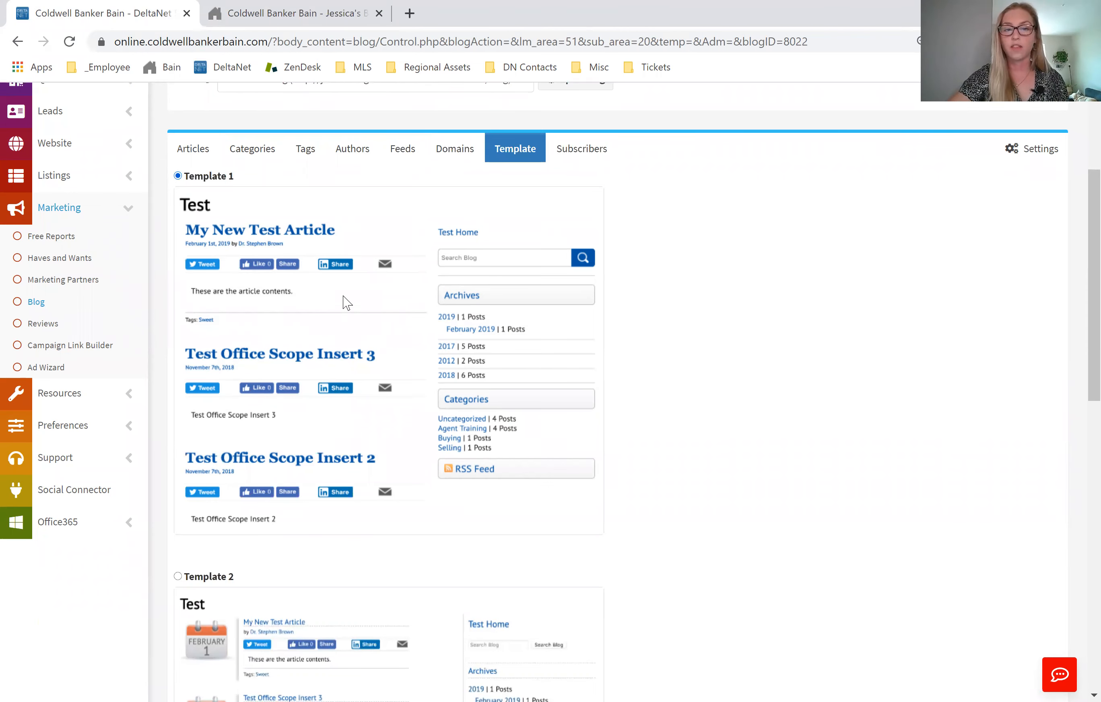
{"action": "scroll", "coordinate": [344, 303], "scroll_direction": "down", "scroll_amount": 8}
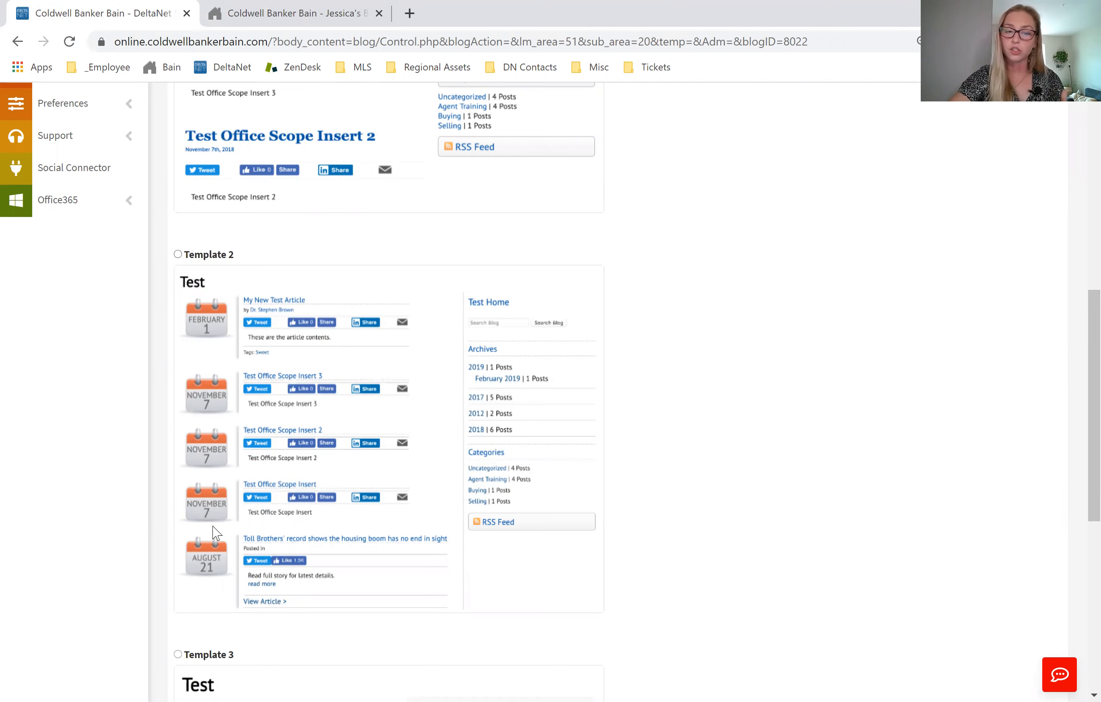
{"action": "scroll", "coordinate": [212, 537], "scroll_direction": "down", "scroll_amount": 2}
{"action": "scroll", "coordinate": [216, 543], "scroll_direction": "down", "scroll_amount": 6}
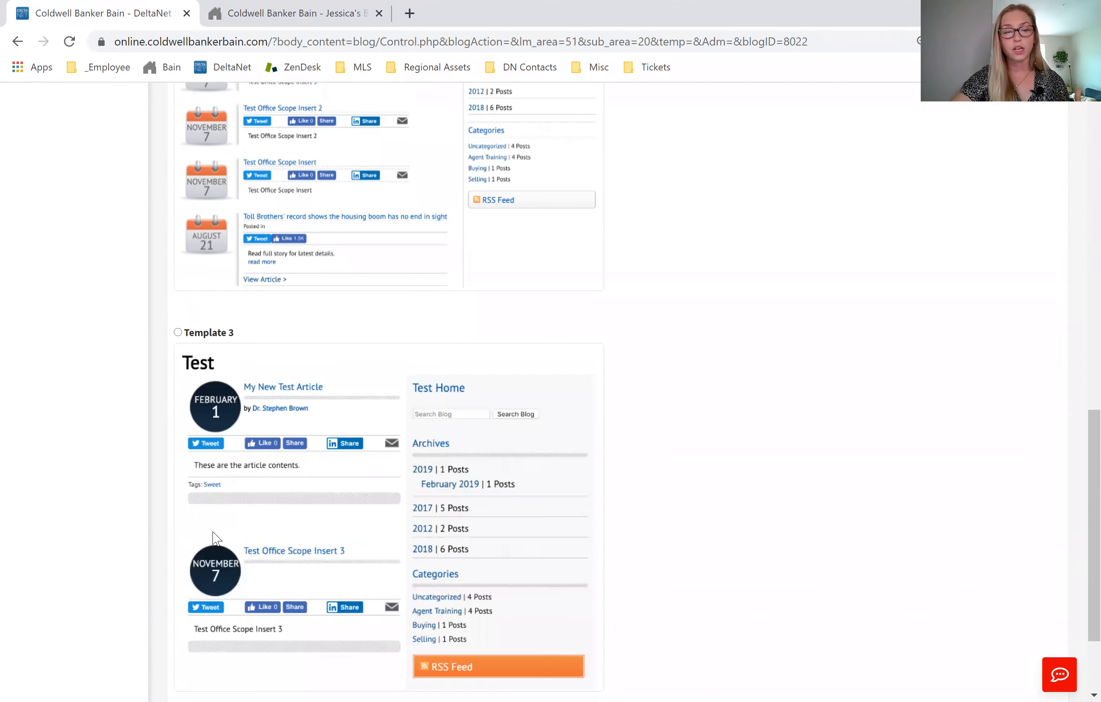
{"action": "scroll", "coordinate": [216, 537], "scroll_direction": "down", "scroll_amount": 2}
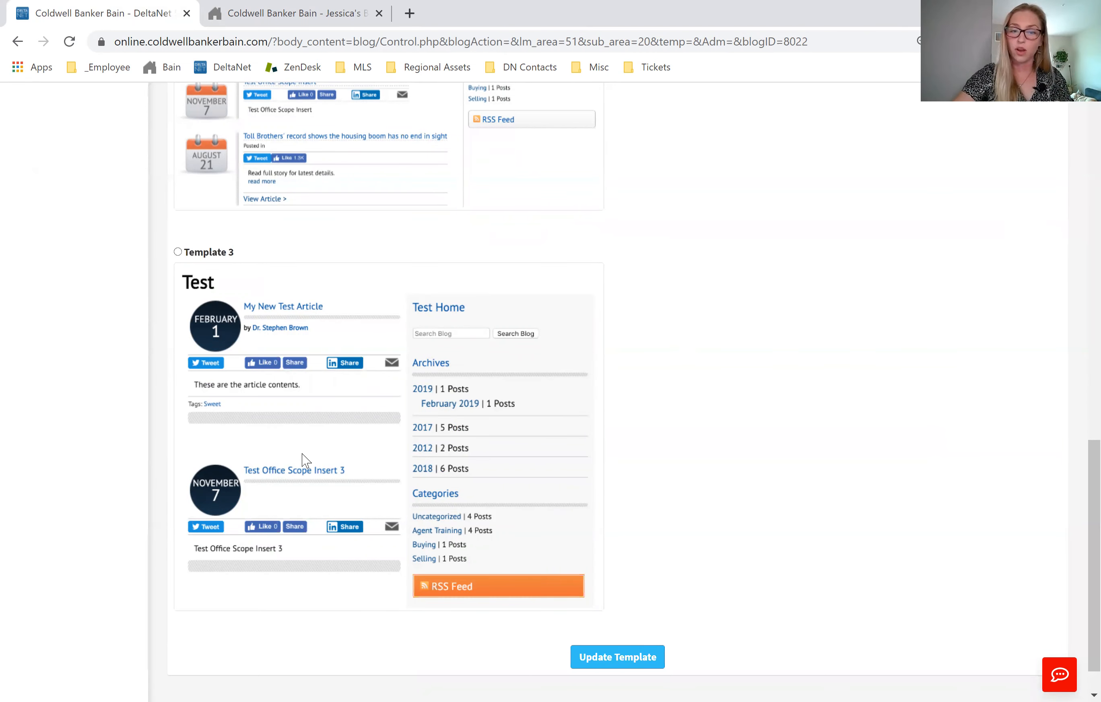
{"action": "scroll", "coordinate": [303, 458], "scroll_direction": "up", "scroll_amount": 20}
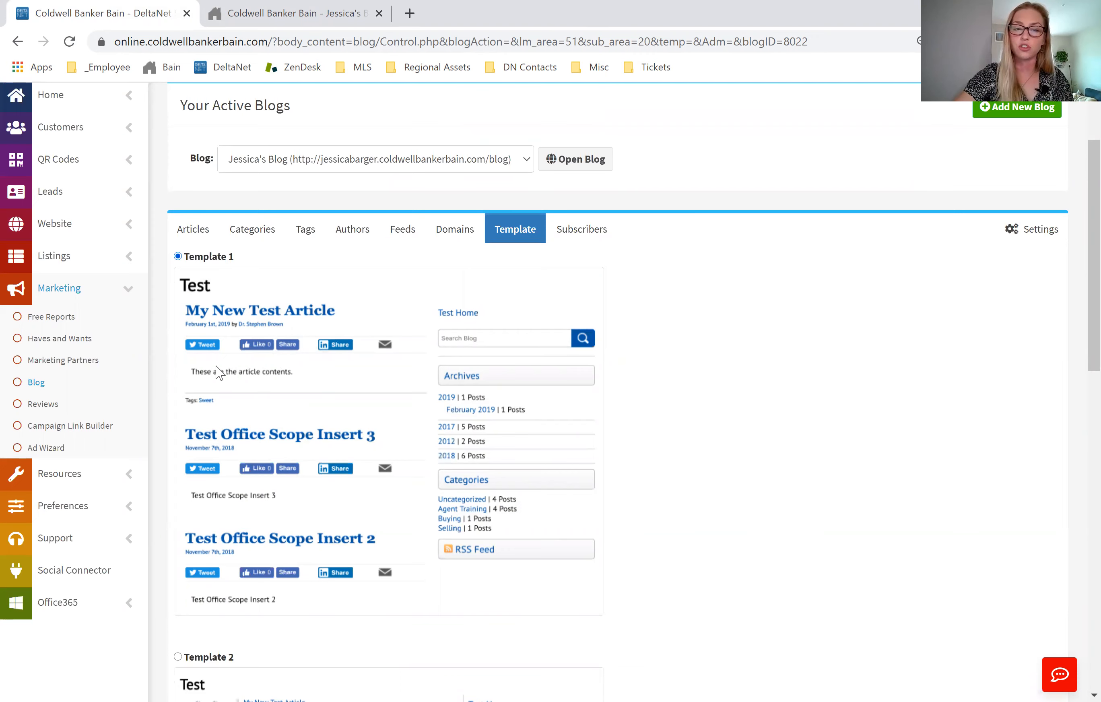
Step: Select Template 2 as the blog's template and save the template update
{"action": "scroll", "coordinate": [199, 439], "scroll_direction": "down", "scroll_amount": 3}
{"action": "left_click", "coordinate": [177, 496]}
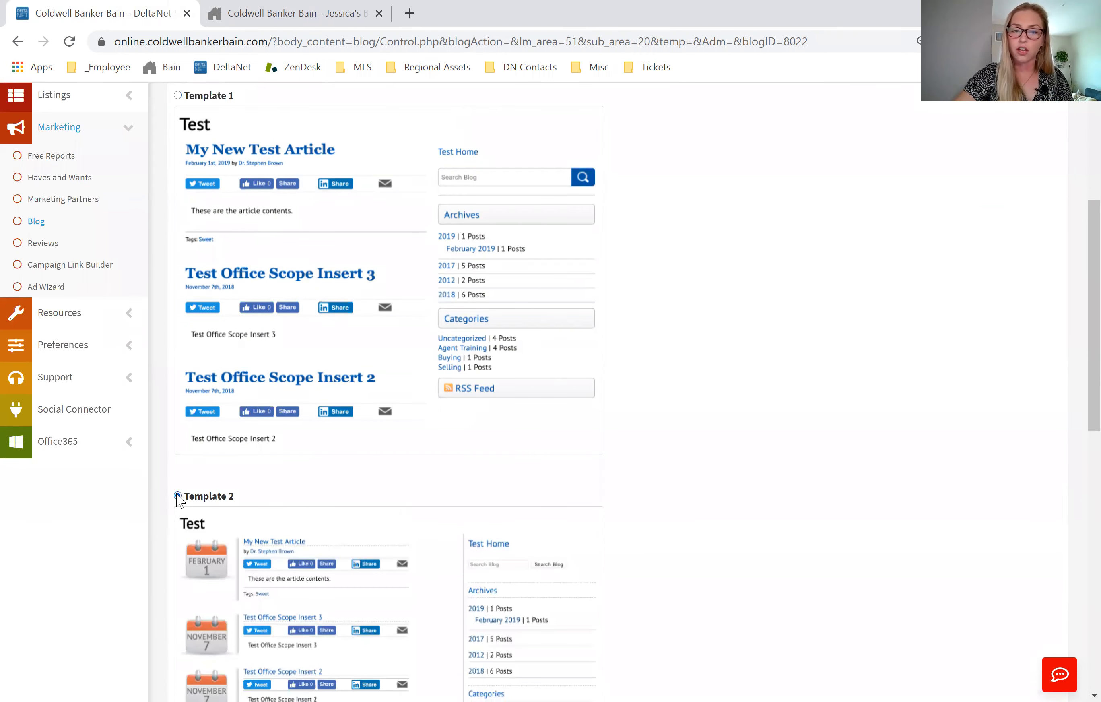
{"action": "scroll", "coordinate": [343, 517], "scroll_direction": "down", "scroll_amount": 15}
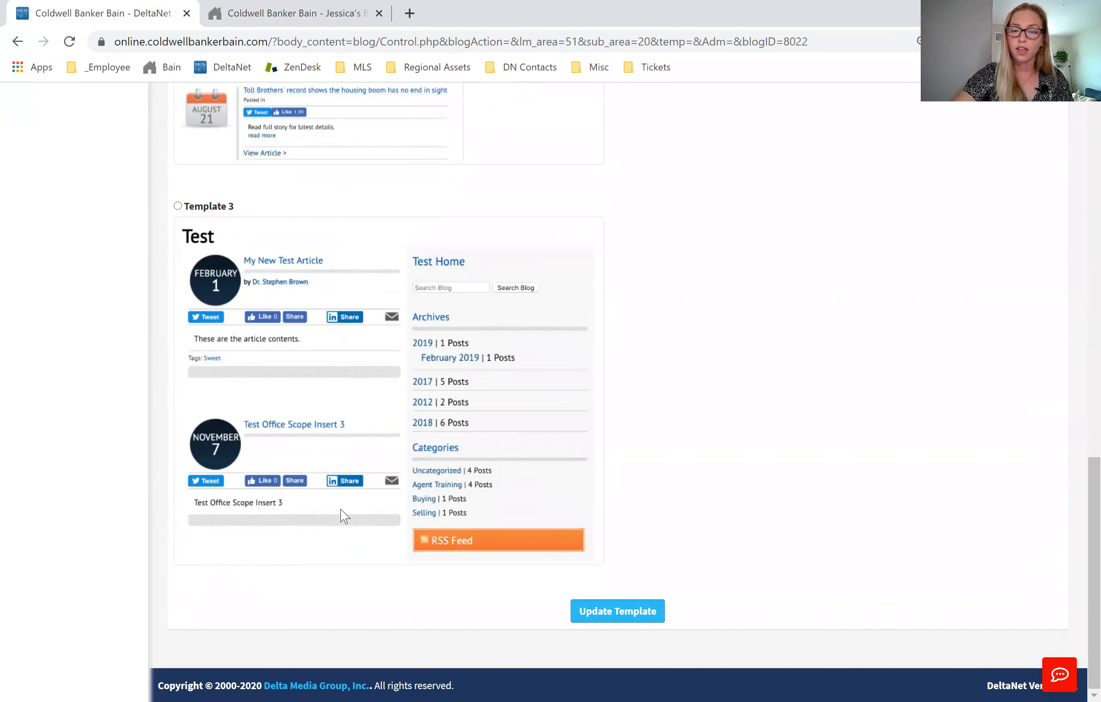
{"action": "left_click", "coordinate": [616, 615]}
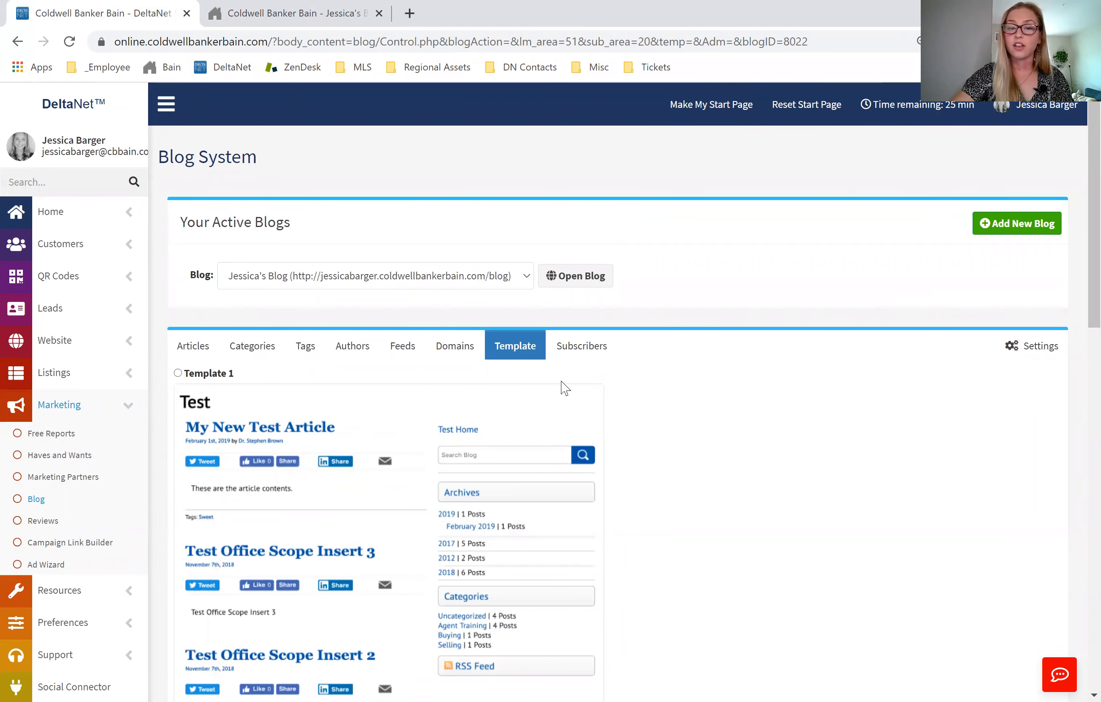
Step: Check the blog's subscriber groups, then enable limiting home page articles to about 500 characters with a "read more" link in the blog settings
{"action": "left_click", "coordinate": [577, 357]}
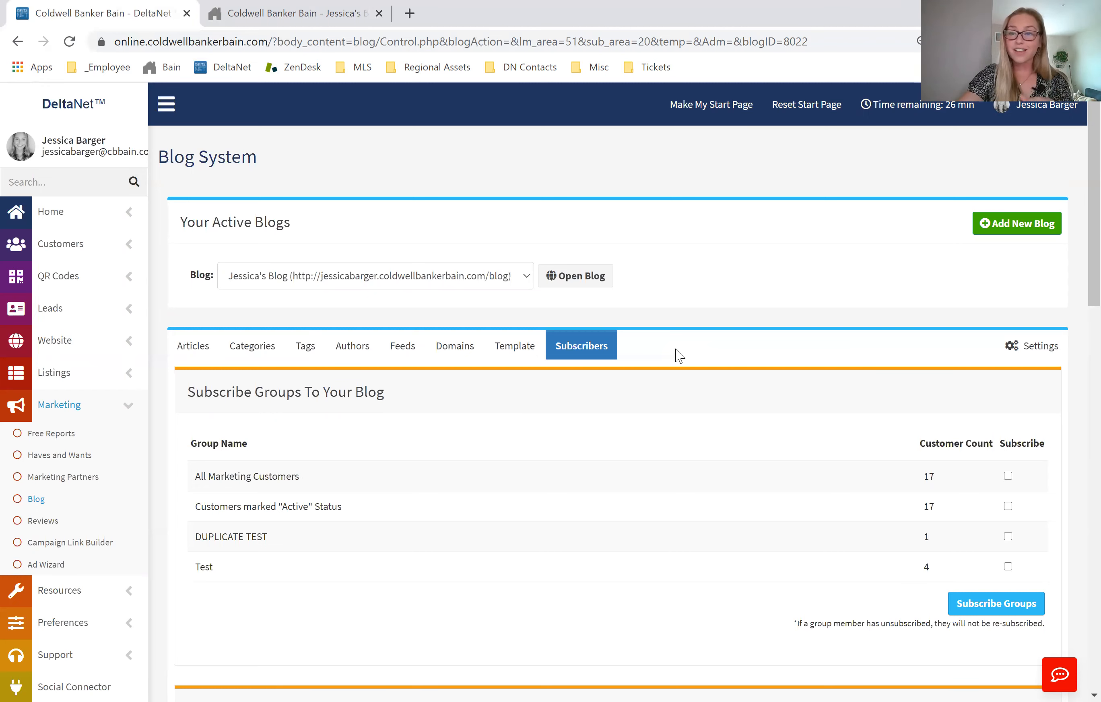
{"action": "left_click", "coordinate": [1035, 352]}
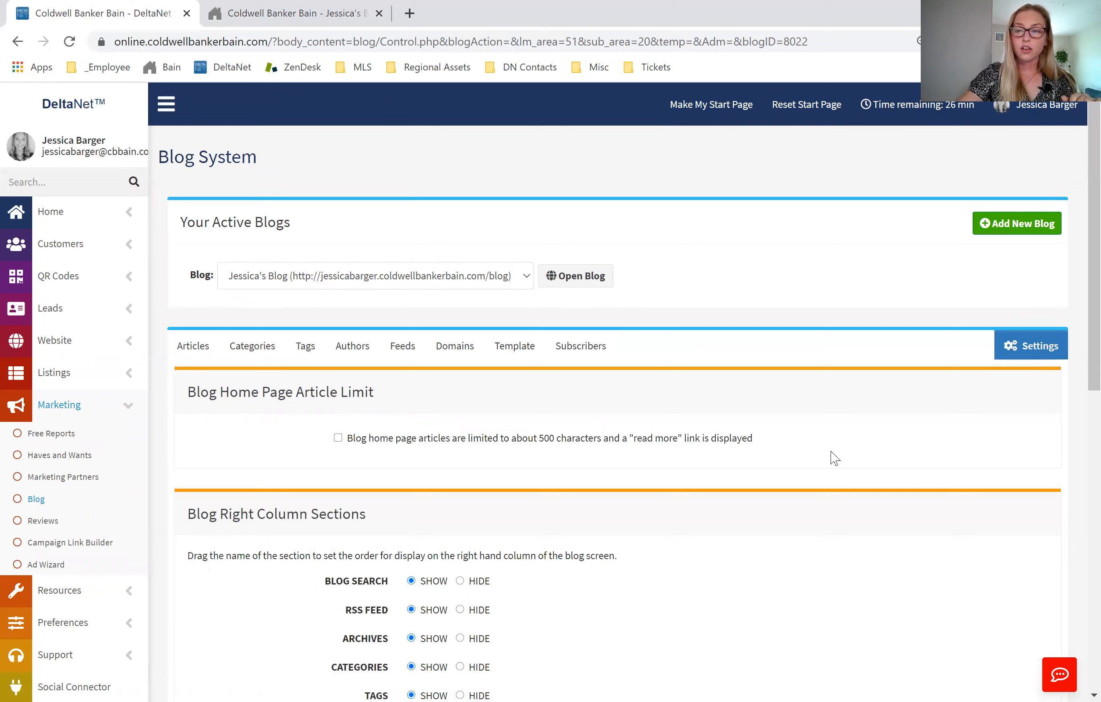
{"action": "scroll", "coordinate": [834, 457], "scroll_direction": "down", "scroll_amount": 4}
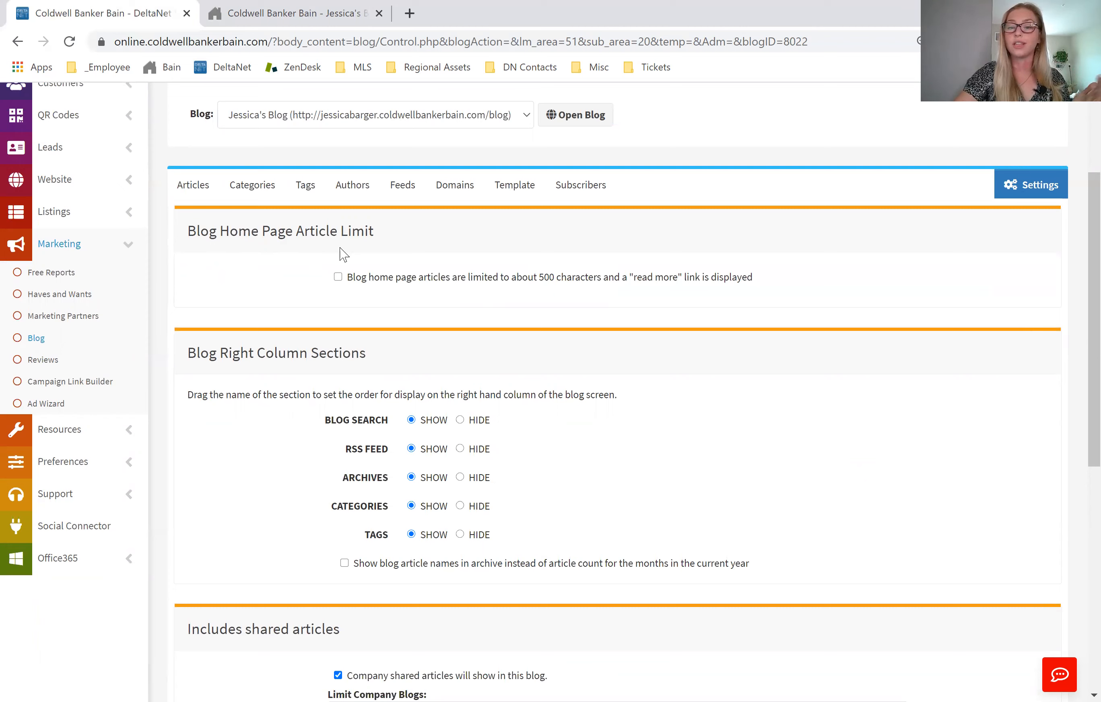
{"action": "left_click", "coordinate": [341, 276]}
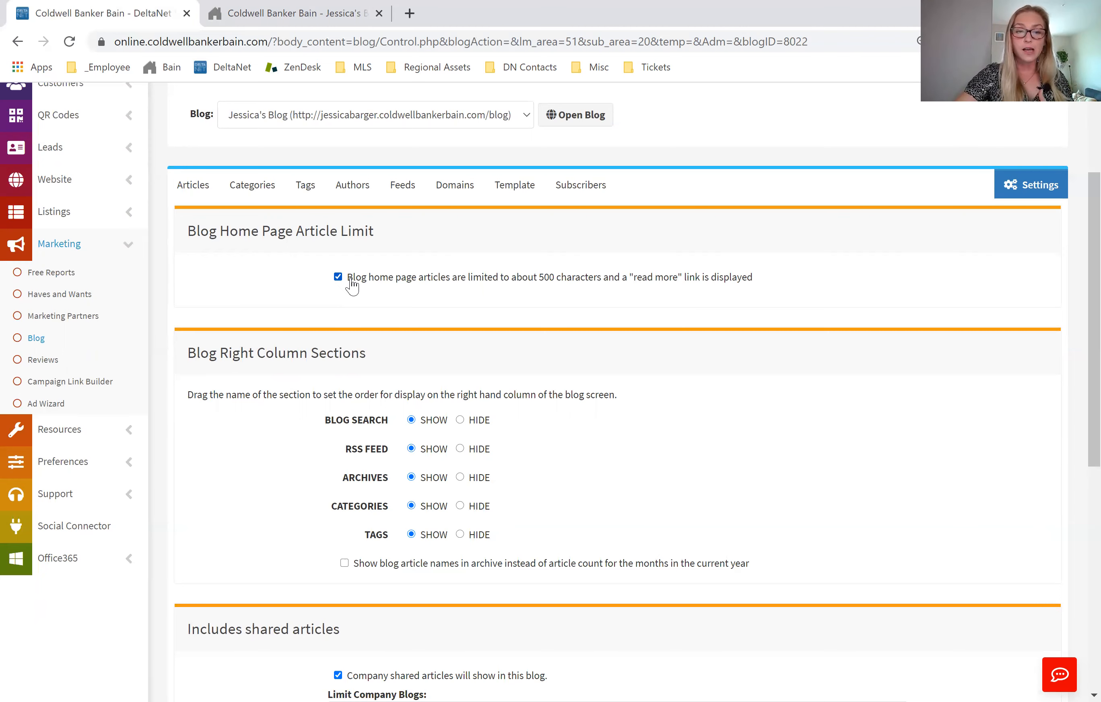
Step: Examine the subscription, archives, categories and tags sections in the right column of the live blog
{"action": "scroll", "coordinate": [324, 301], "scroll_direction": "down", "scroll_amount": 3}
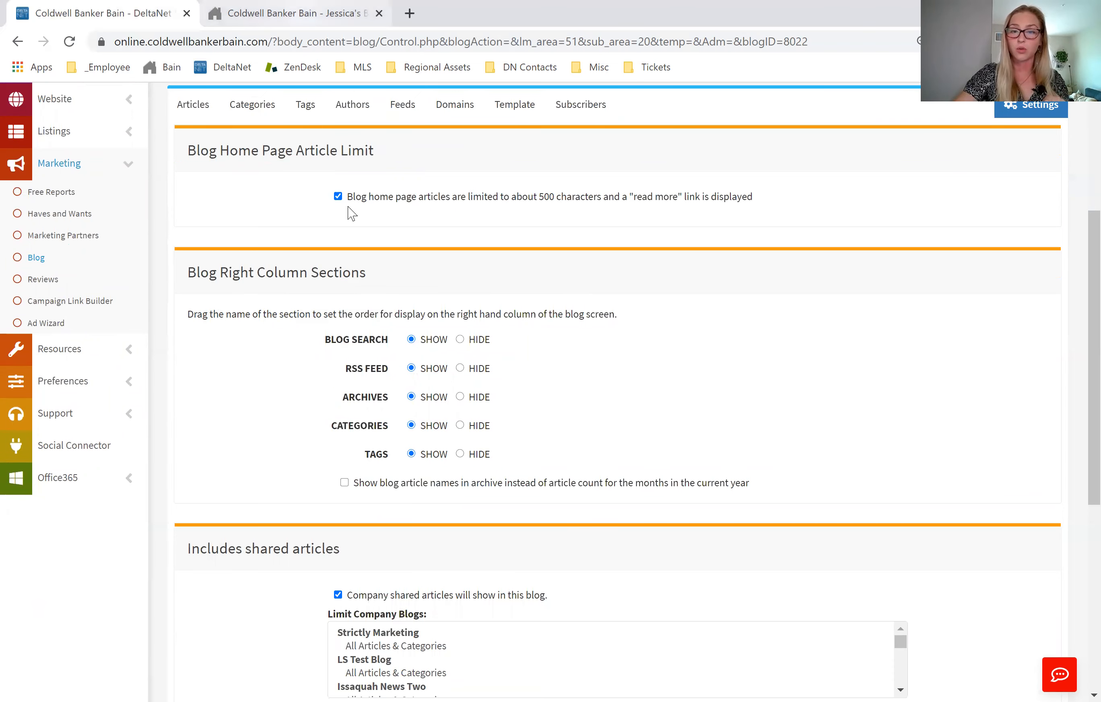
{"action": "left_click", "coordinate": [296, 14]}
{"action": "scroll", "coordinate": [879, 282], "scroll_direction": "down", "scroll_amount": 2}
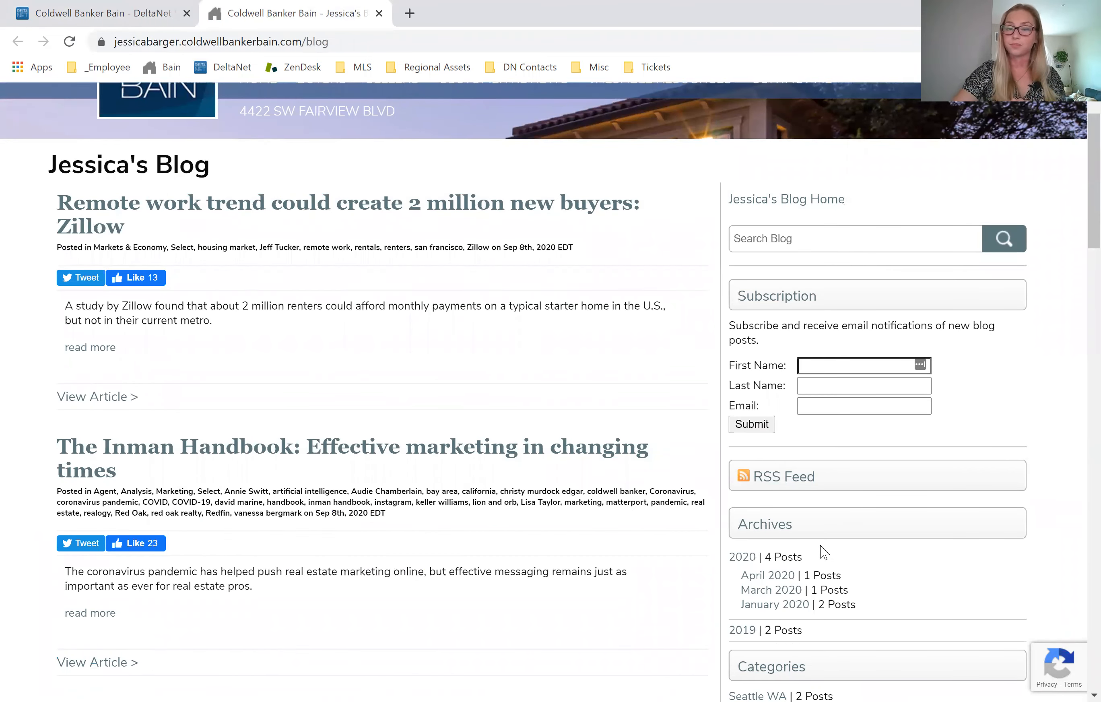
{"action": "scroll", "coordinate": [825, 554], "scroll_direction": "down", "scroll_amount": 5}
{"action": "scroll", "coordinate": [822, 555], "scroll_direction": "up", "scroll_amount": 5}
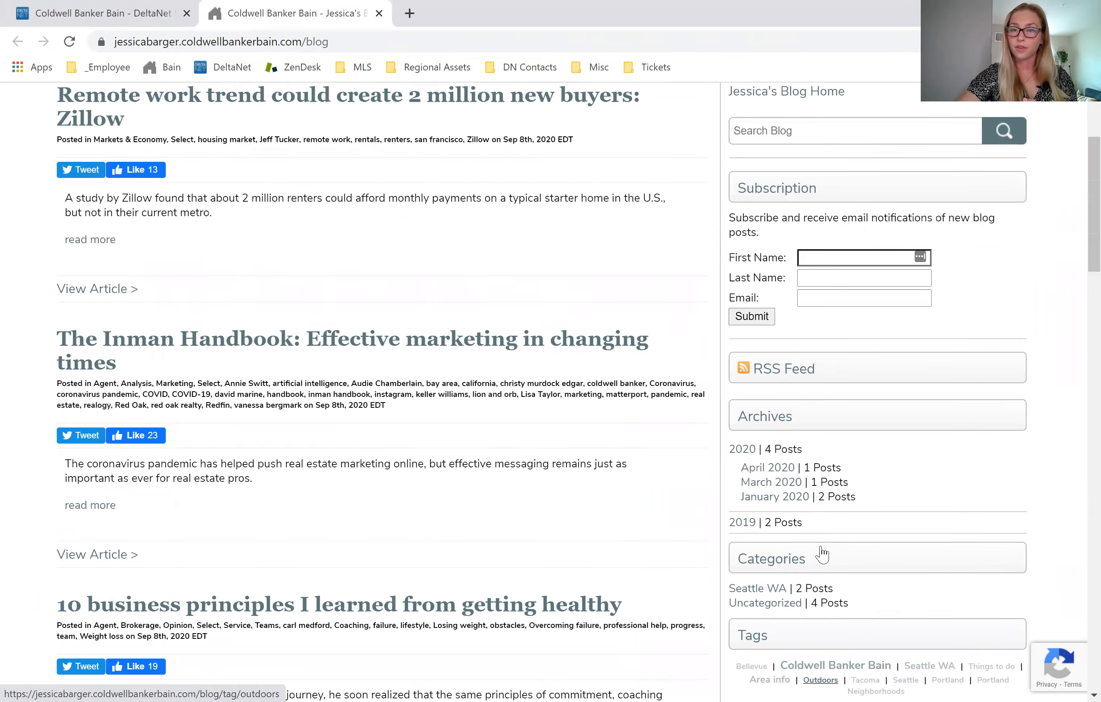
Step: Hide the Categories and Tags sections in the DeltaNet blog settings, then set both back to show
{"action": "left_click", "coordinate": [136, 23]}
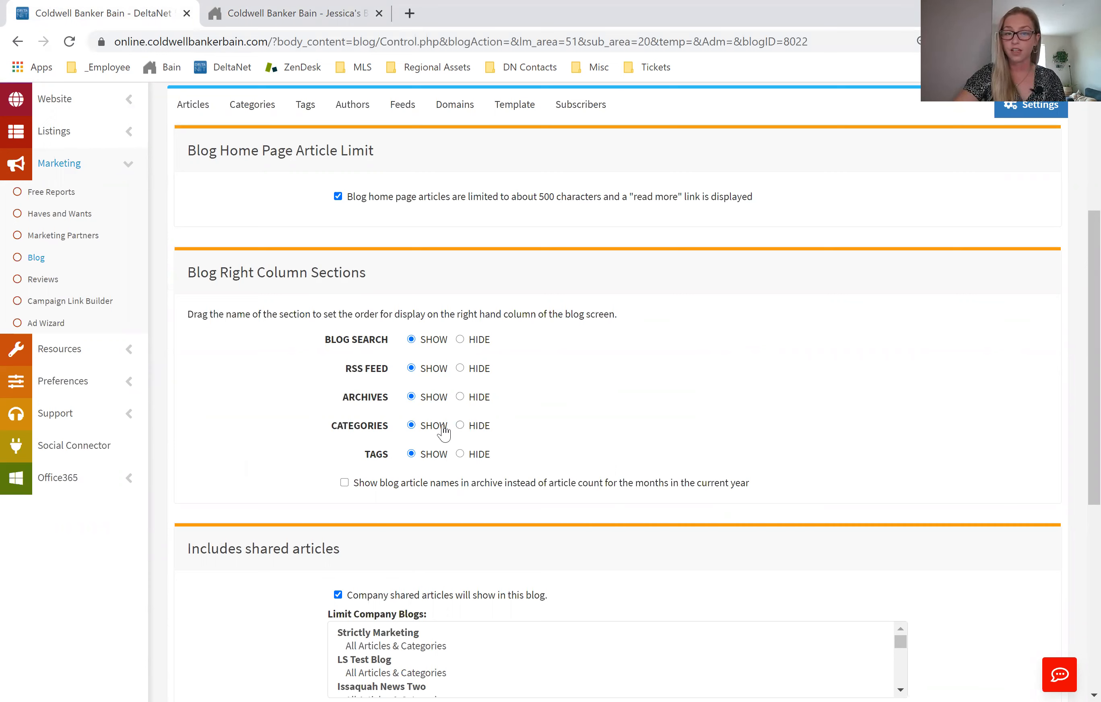
{"action": "left_click", "coordinate": [462, 426]}
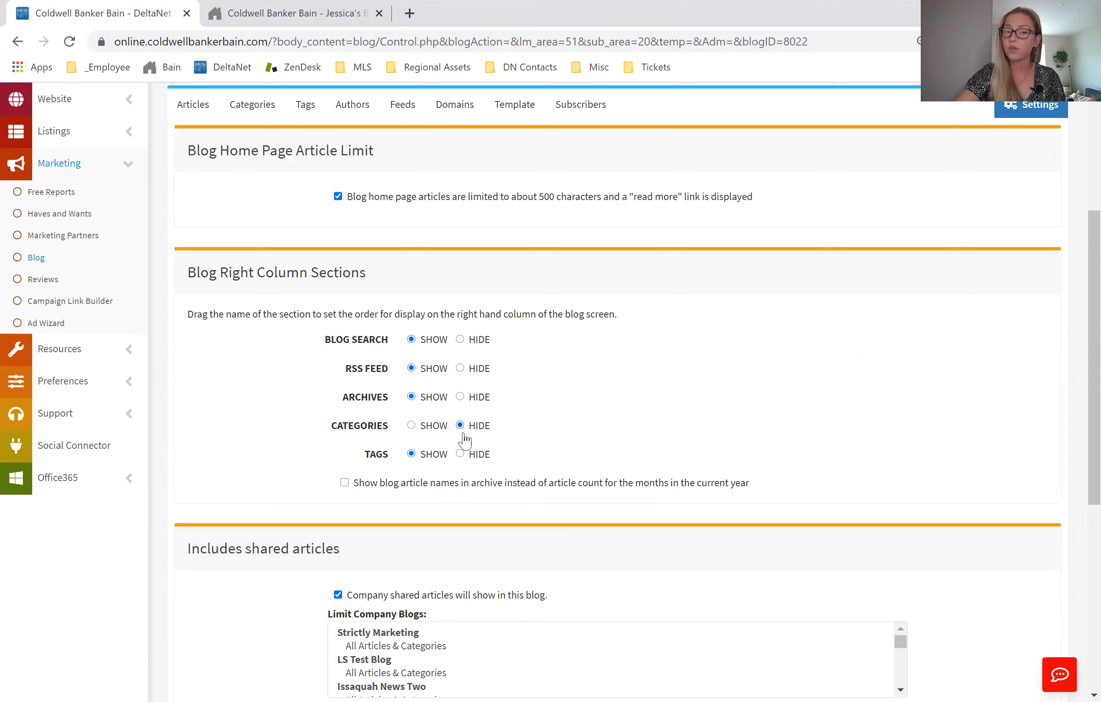
{"action": "left_click", "coordinate": [461, 455]}
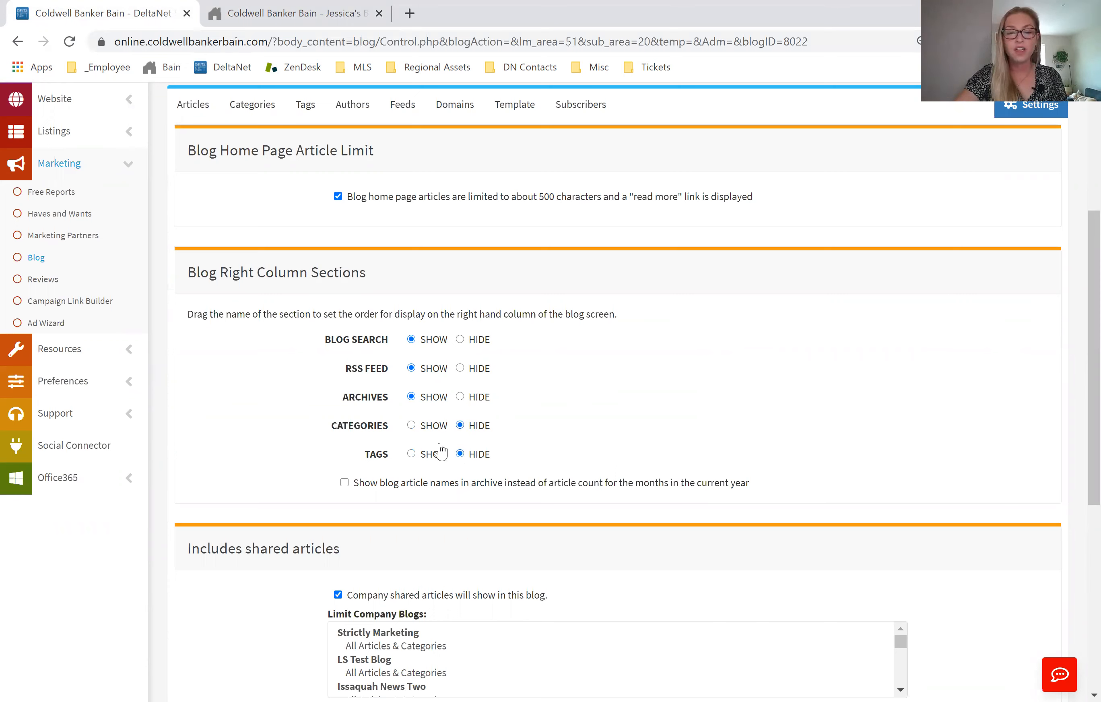
{"action": "left_click", "coordinate": [410, 425]}
{"action": "left_click", "coordinate": [411, 454]}
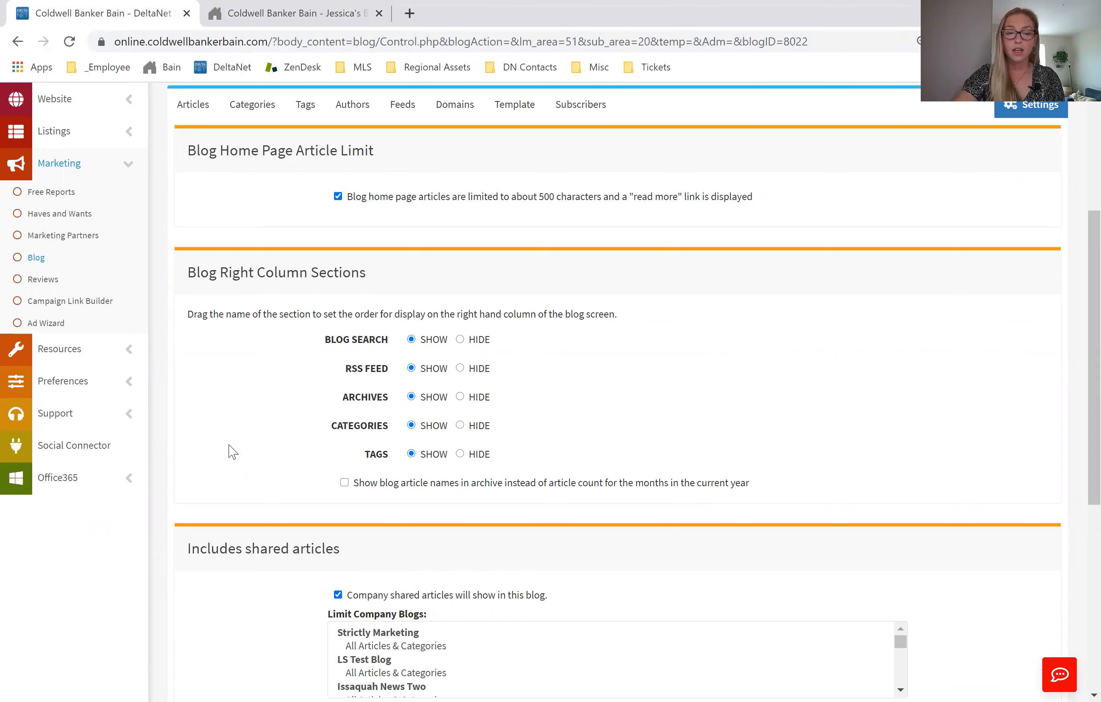
Step: Review the option for showing article names in the archive and compare it with the 2020 post count on the live blog
{"action": "scroll", "coordinate": [260, 450], "scroll_direction": "down", "scroll_amount": 2}
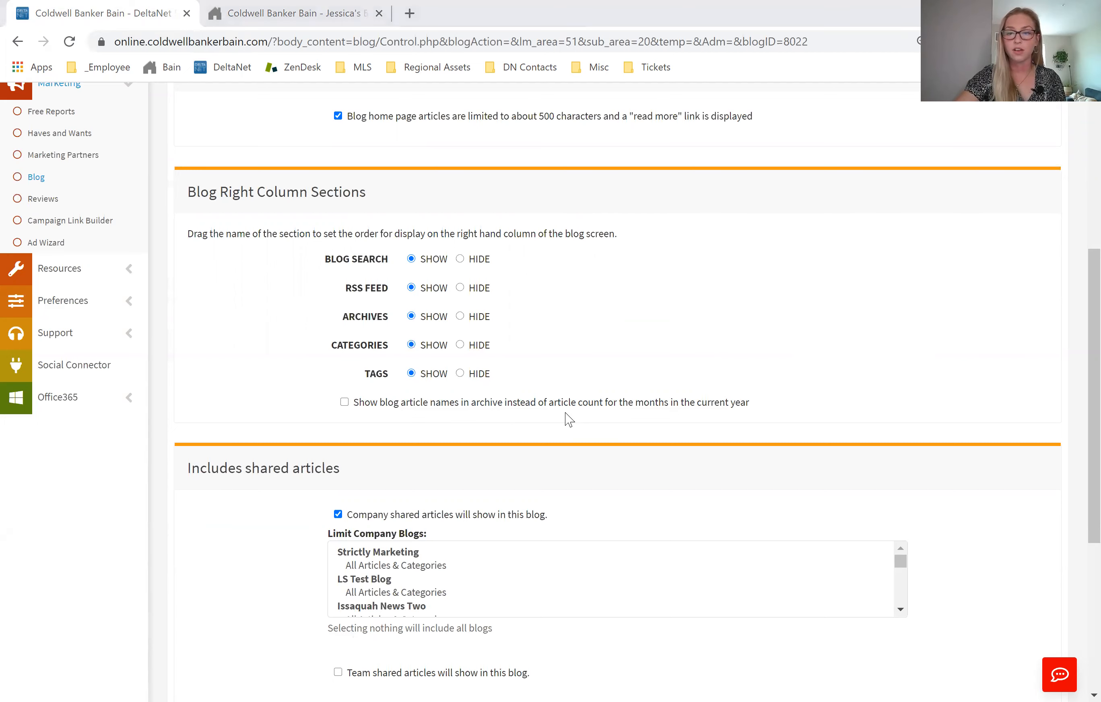
{"action": "key", "text": "ctrl+Tab"}
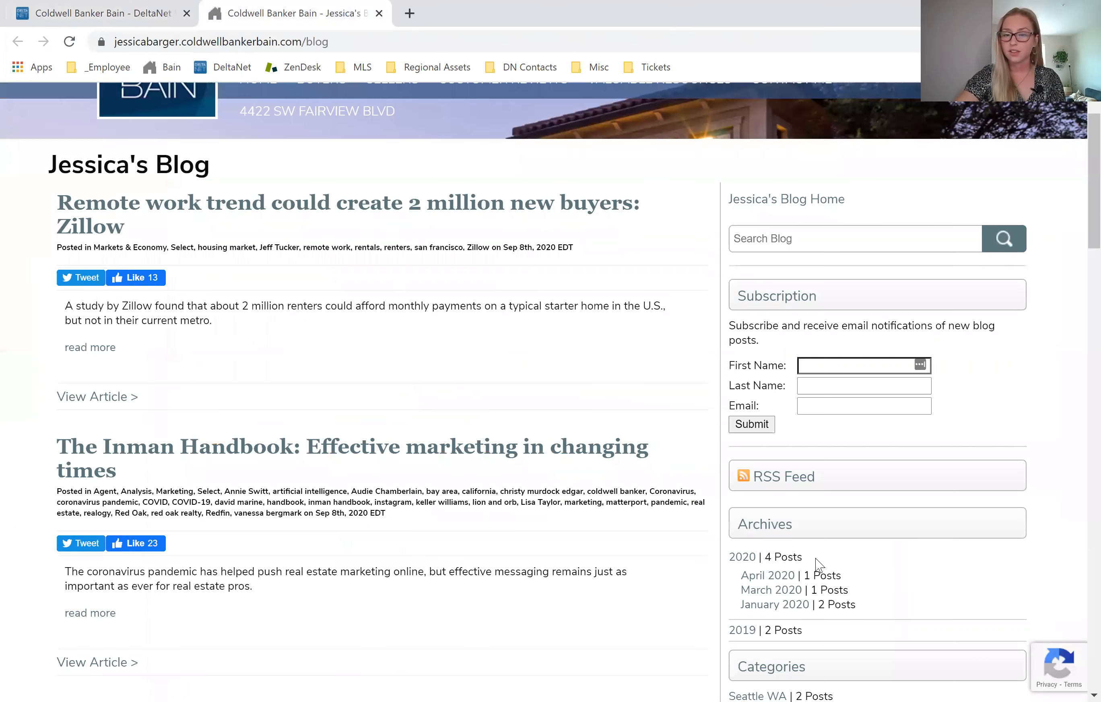
{"action": "left_click_drag", "start_coordinate": [807, 560], "coordinate": [771, 557]}
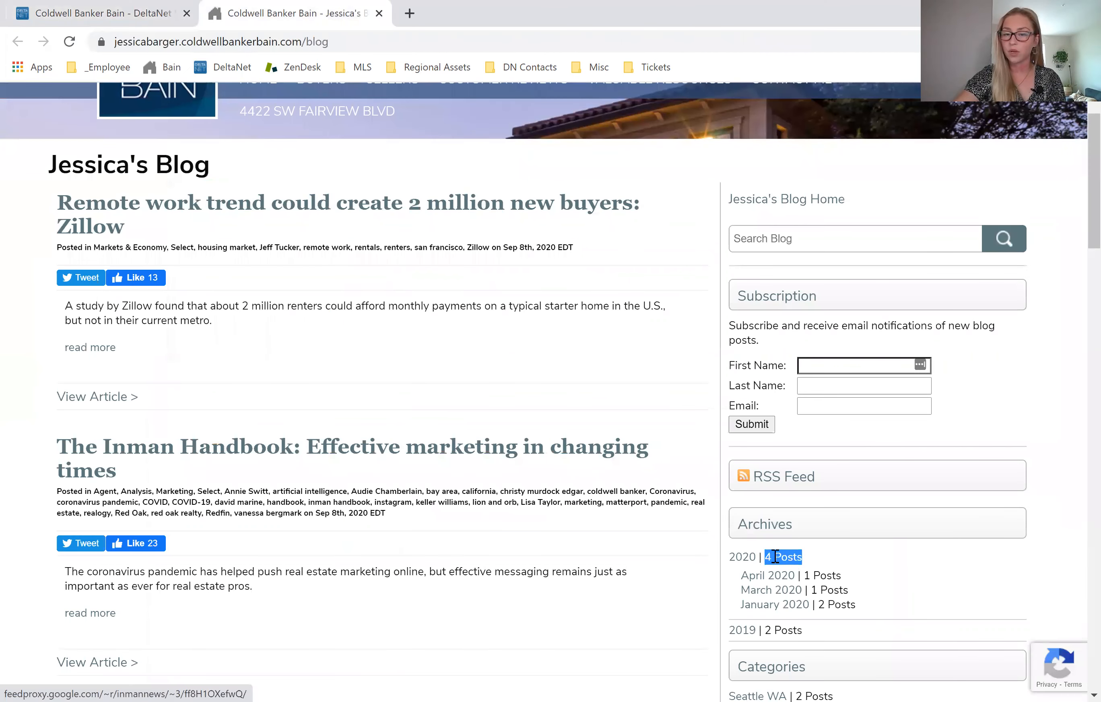
{"action": "left_click", "coordinate": [821, 560]}
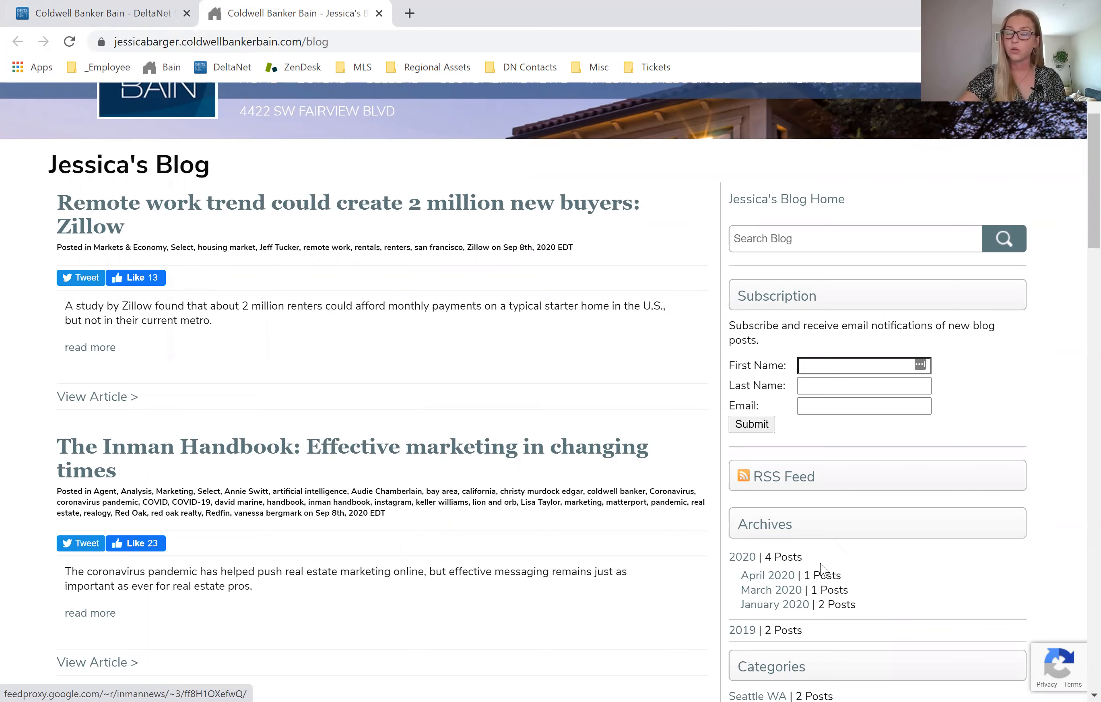
Step: Return to the DeltaNet blog settings and examine the company blogs and categories available for limiting shared articles
{"action": "left_click", "coordinate": [132, 21]}
{"action": "scroll", "coordinate": [900, 356], "scroll_direction": "down", "scroll_amount": 3}
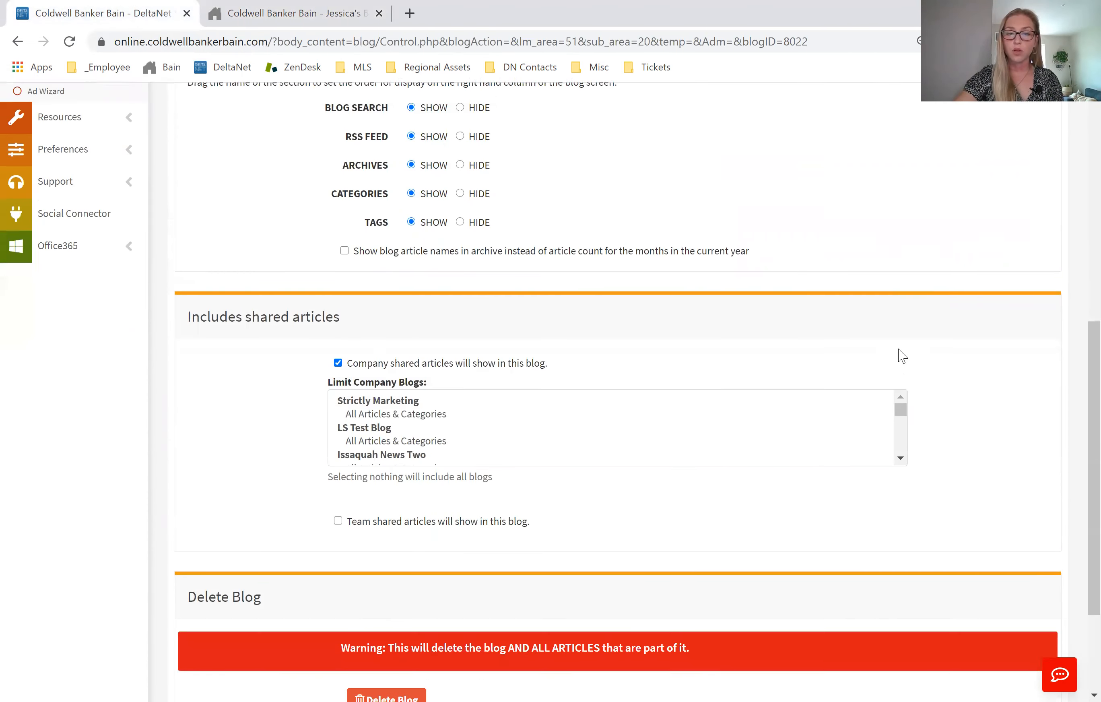
{"action": "scroll", "coordinate": [900, 358], "scroll_direction": "down", "scroll_amount": 2}
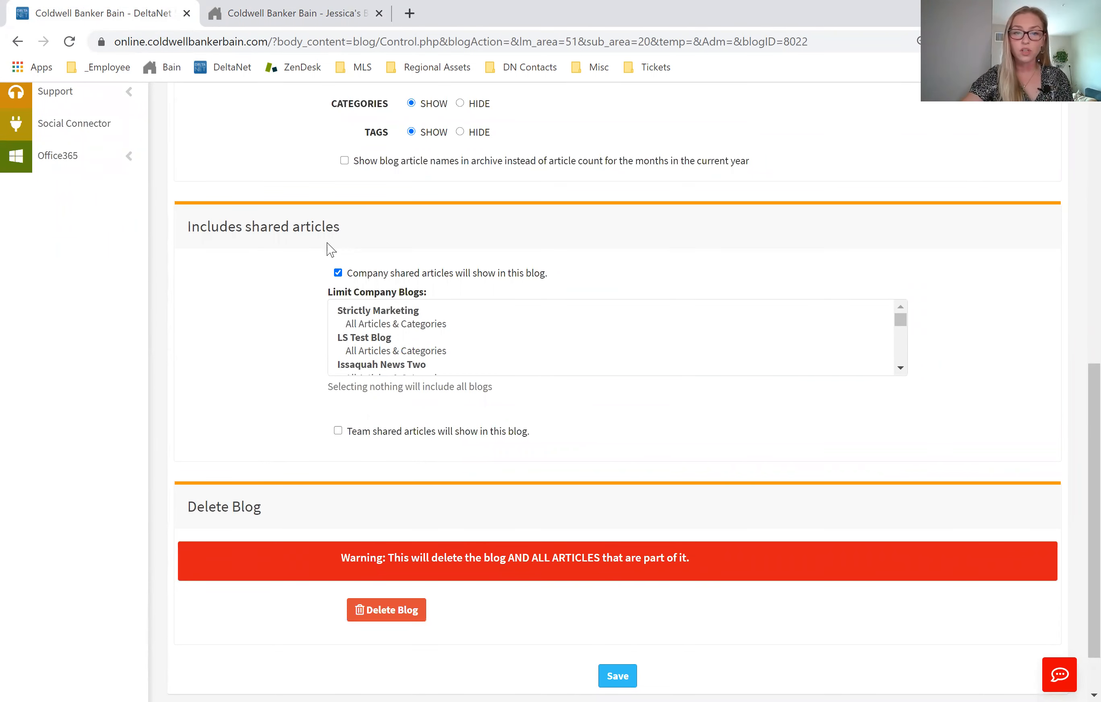
{"action": "left_click_drag", "start_coordinate": [907, 330], "coordinate": [904, 366]}
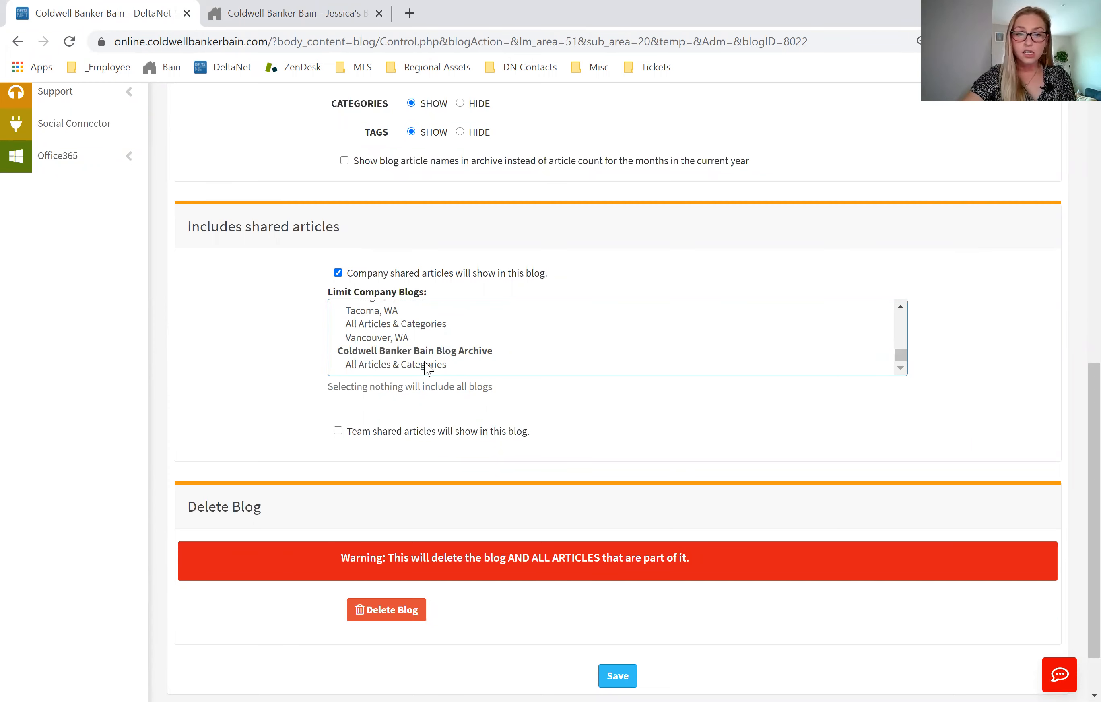
{"action": "scroll", "coordinate": [439, 363], "scroll_direction": "up", "scroll_amount": 5}
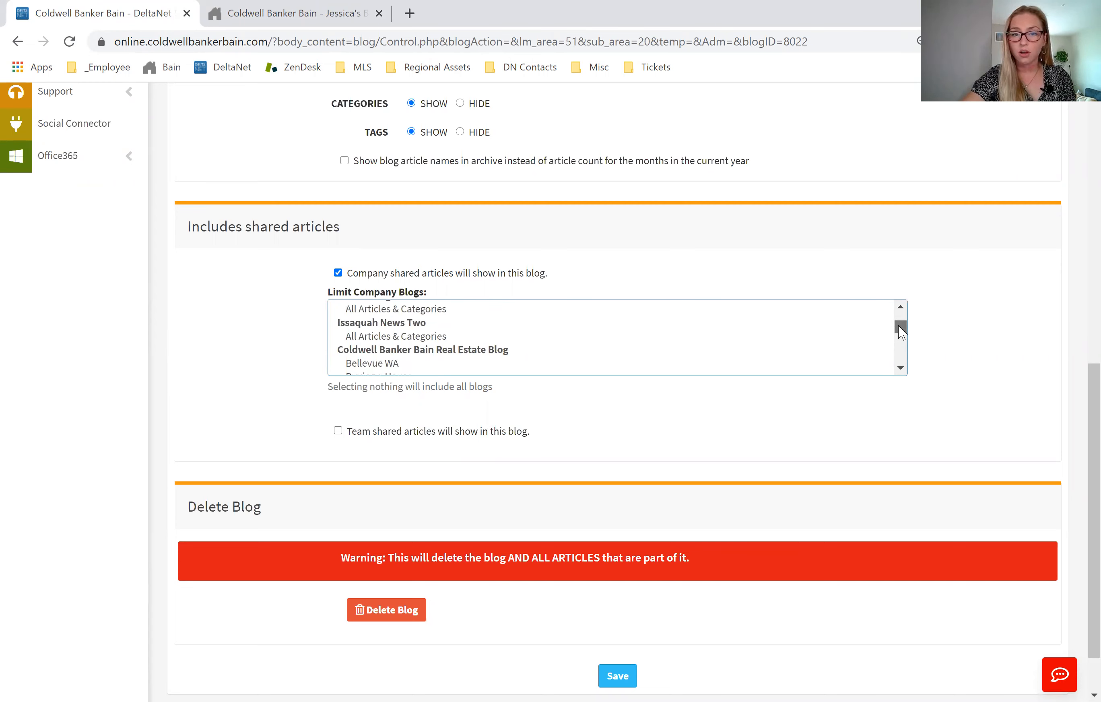
{"action": "scroll", "coordinate": [900, 338], "scroll_direction": "down", "scroll_amount": 1}
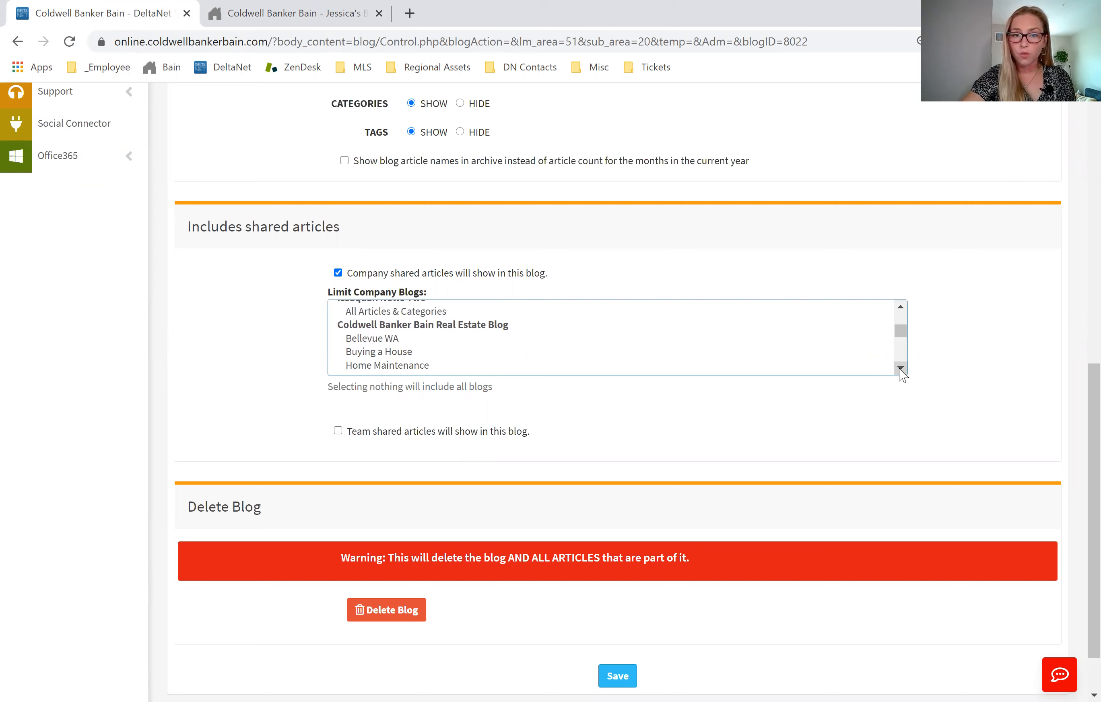
Step: Limit the company shared articles to the Buying a House category of the Coldwell Banker Bain Real Estate Blog and save the settings
{"action": "scroll", "coordinate": [898, 369], "scroll_direction": "down", "scroll_amount": 1}
{"action": "left_click", "coordinate": [365, 320]}
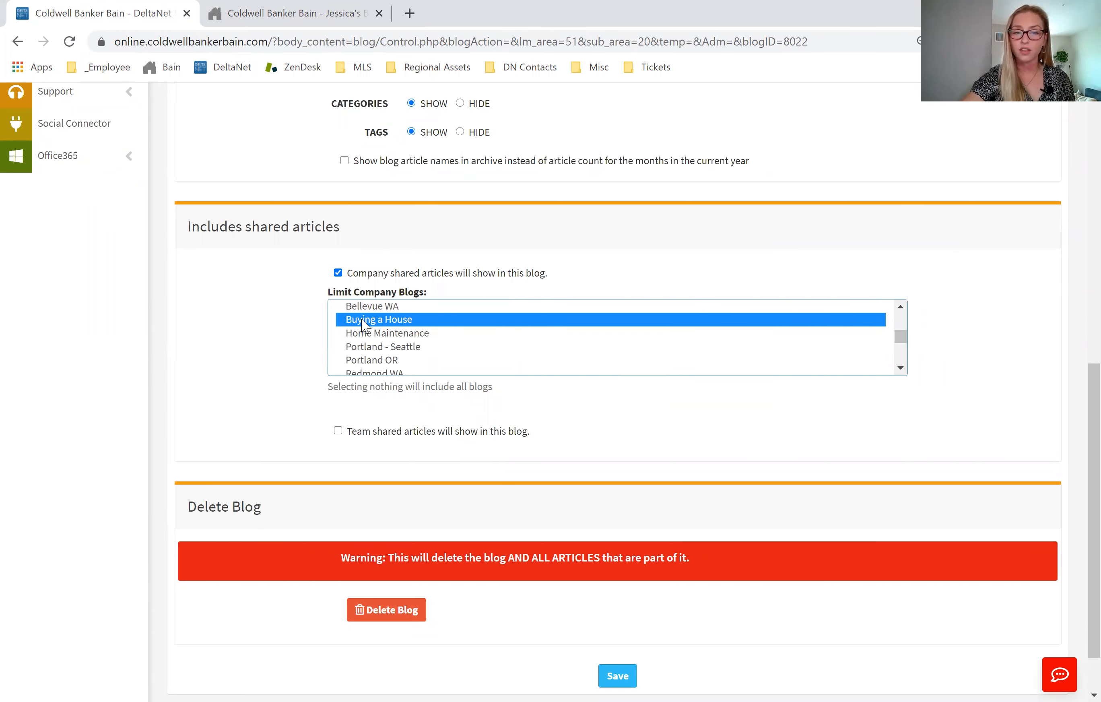
{"action": "scroll", "coordinate": [314, 444], "scroll_direction": "down", "scroll_amount": 2}
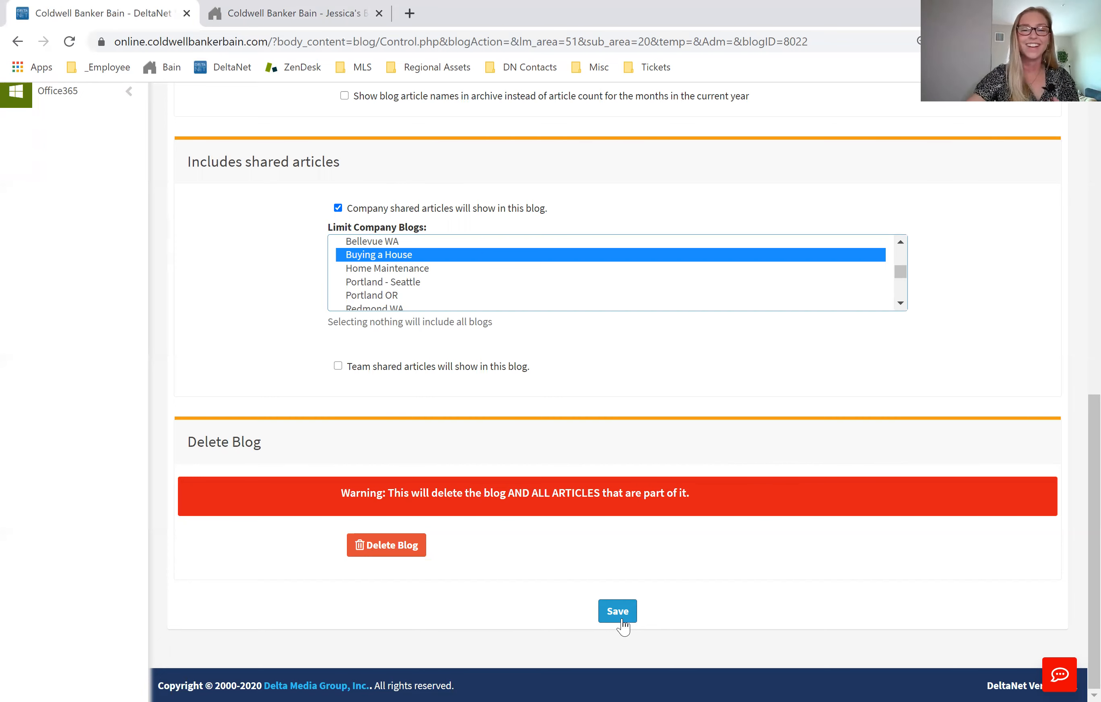
{"action": "left_click", "coordinate": [615, 612]}
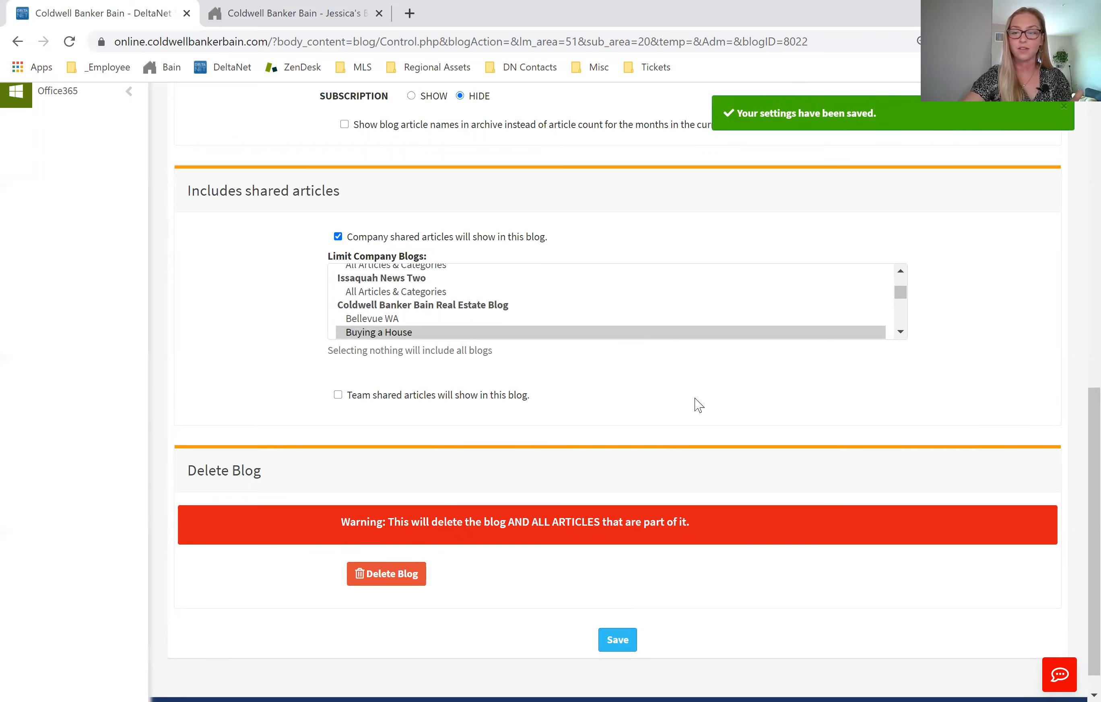
Step: Open the live blog and examine its home page from the test article through the feed articles to the older entries, including the blog search field
{"action": "scroll", "coordinate": [696, 407], "scroll_direction": "up", "scroll_amount": 12}
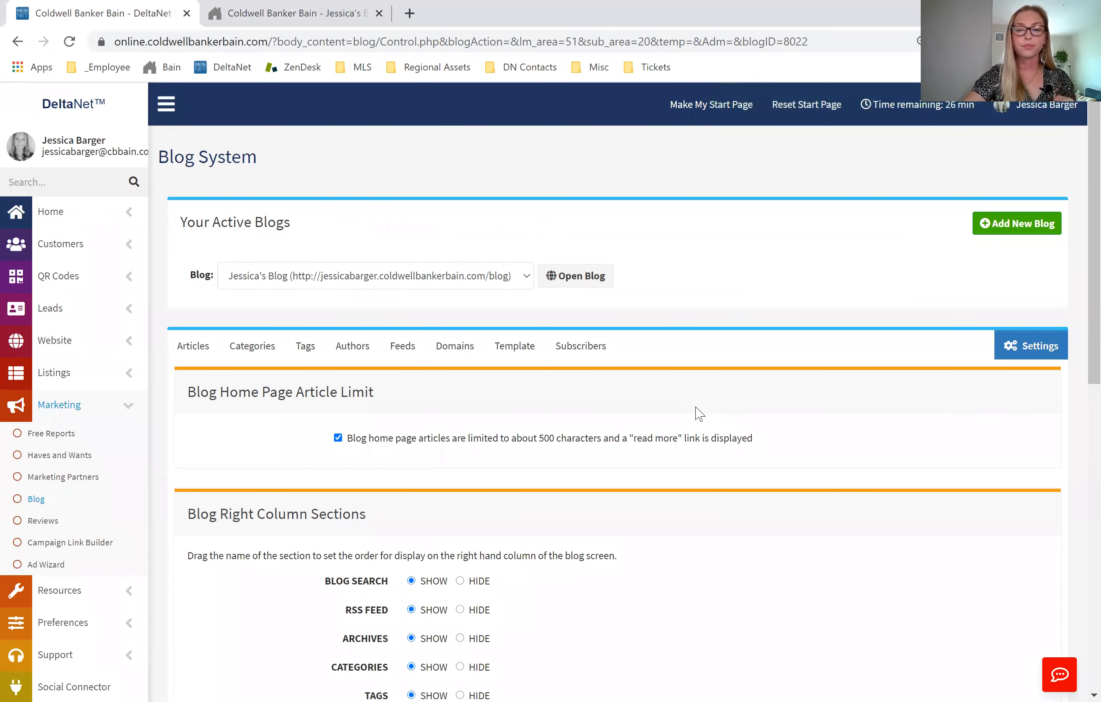
{"action": "left_click", "coordinate": [572, 277]}
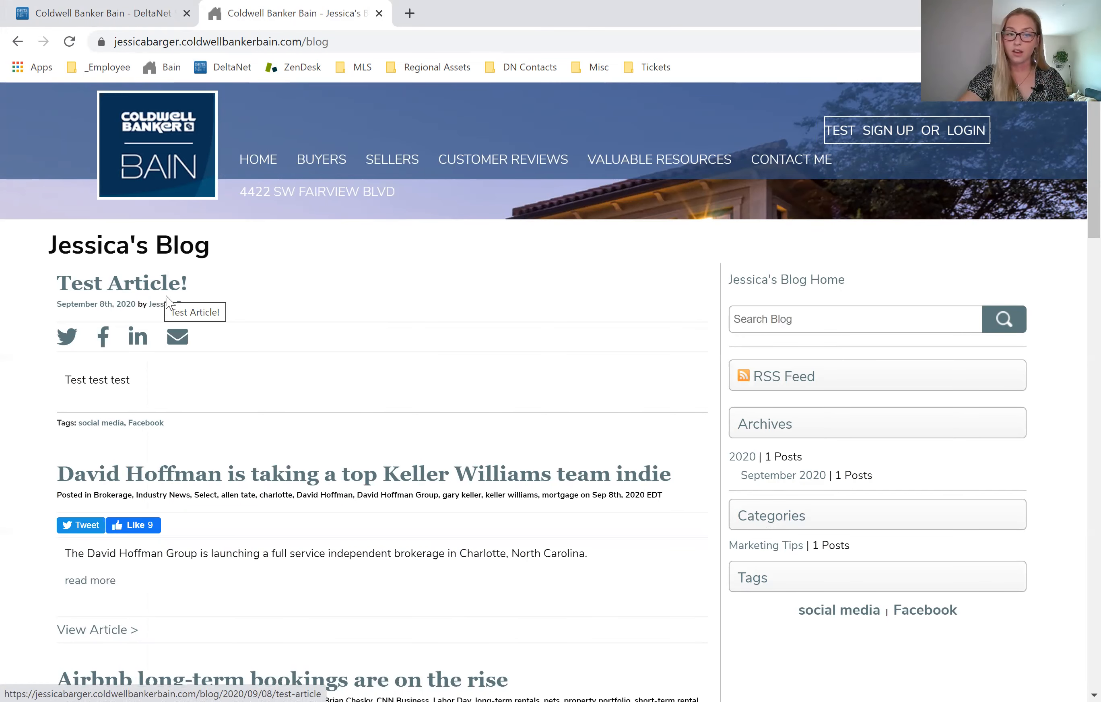
{"action": "scroll", "coordinate": [239, 455], "scroll_direction": "down", "scroll_amount": 2}
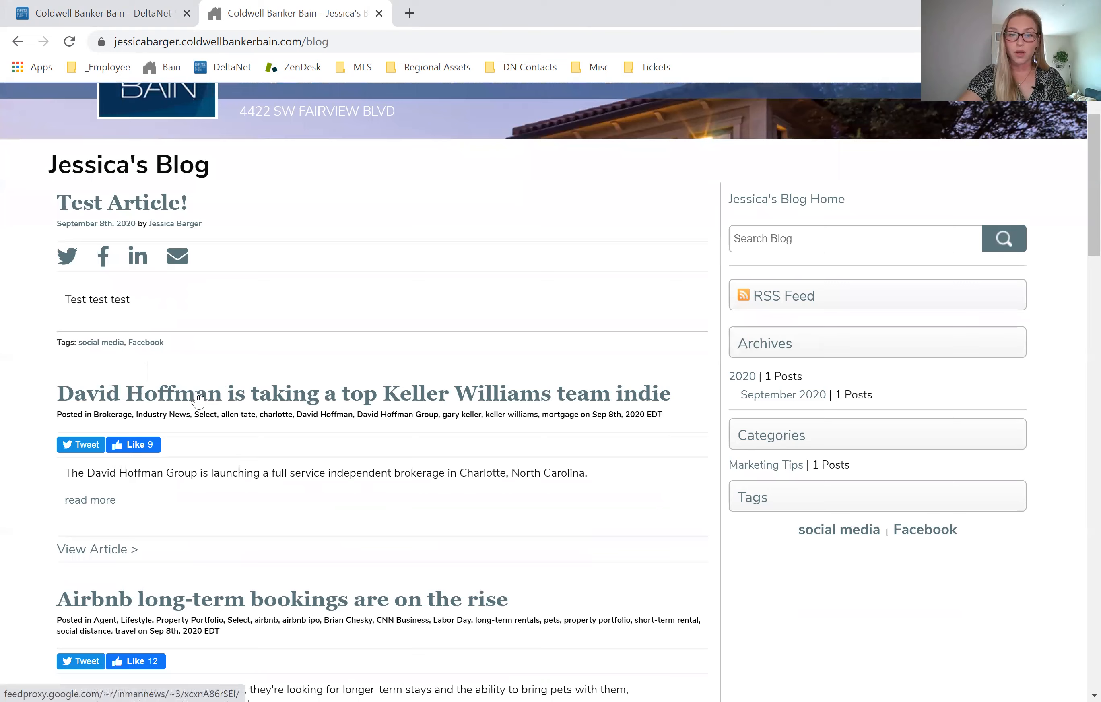
{"action": "scroll", "coordinate": [290, 596], "scroll_direction": "down", "scroll_amount": 5}
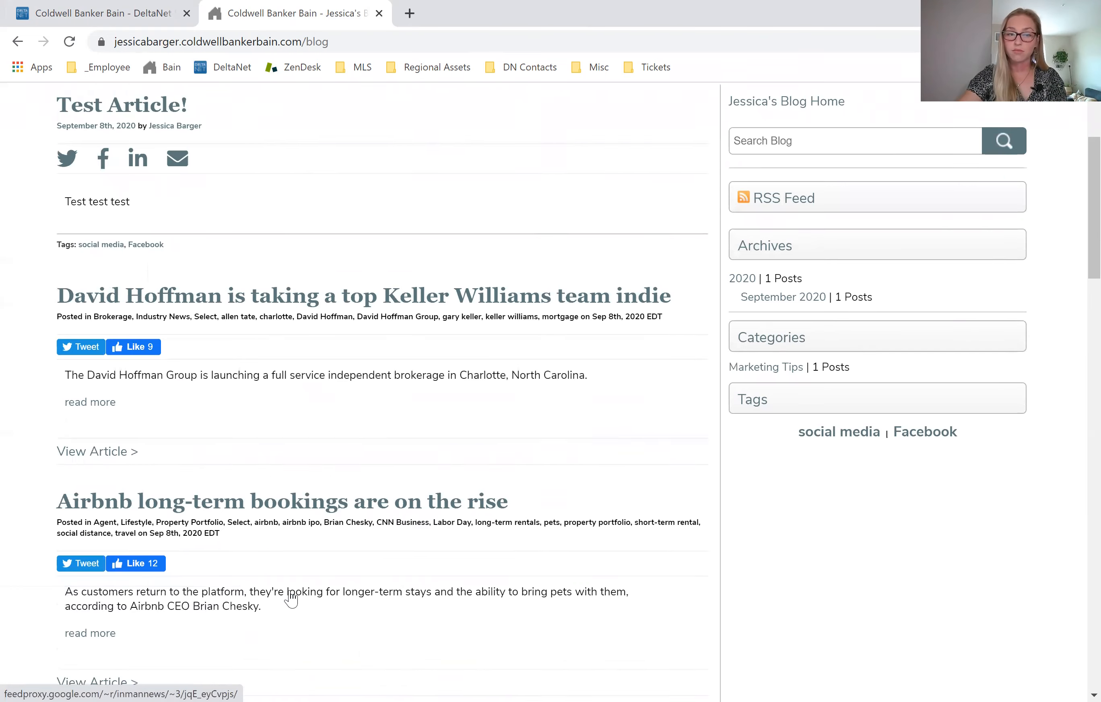
{"action": "scroll", "coordinate": [288, 597], "scroll_direction": "down", "scroll_amount": 2}
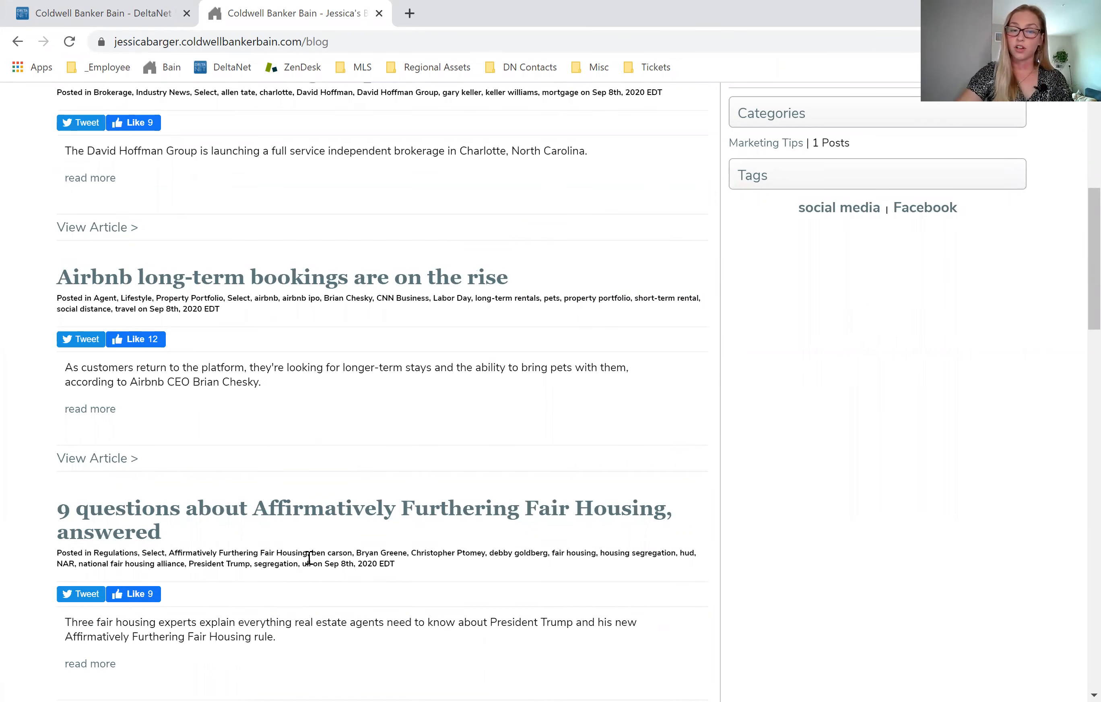
{"action": "scroll", "coordinate": [309, 559], "scroll_direction": "down", "scroll_amount": 5}
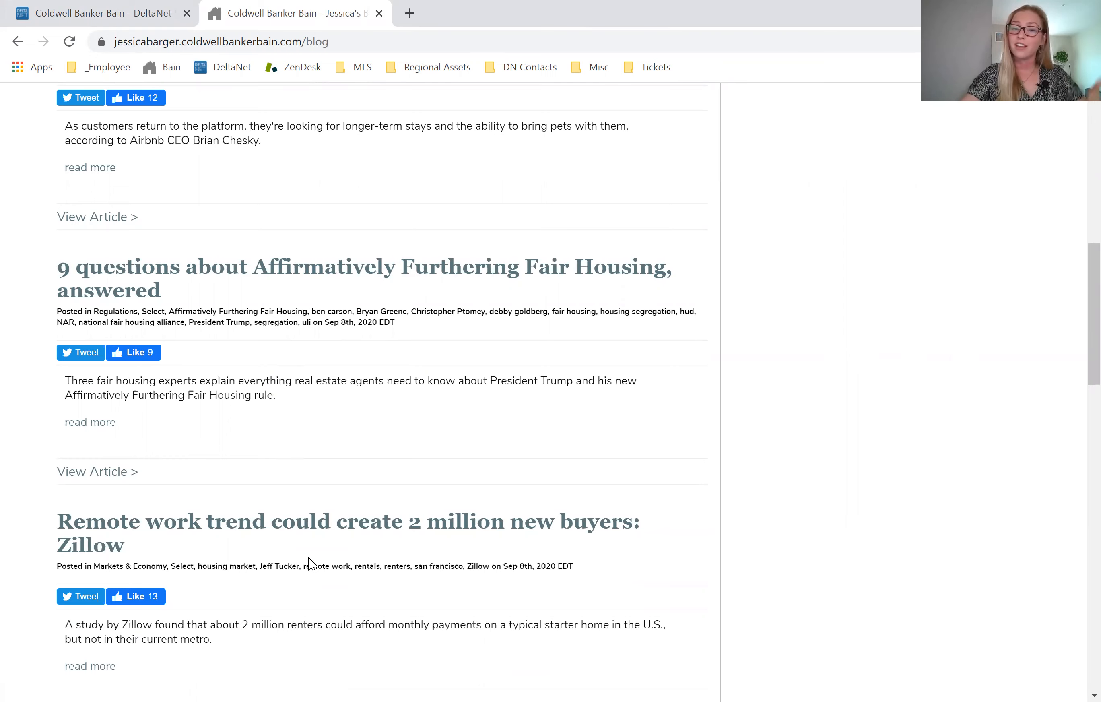
{"action": "scroll", "coordinate": [354, 532], "scroll_direction": "down", "scroll_amount": 5}
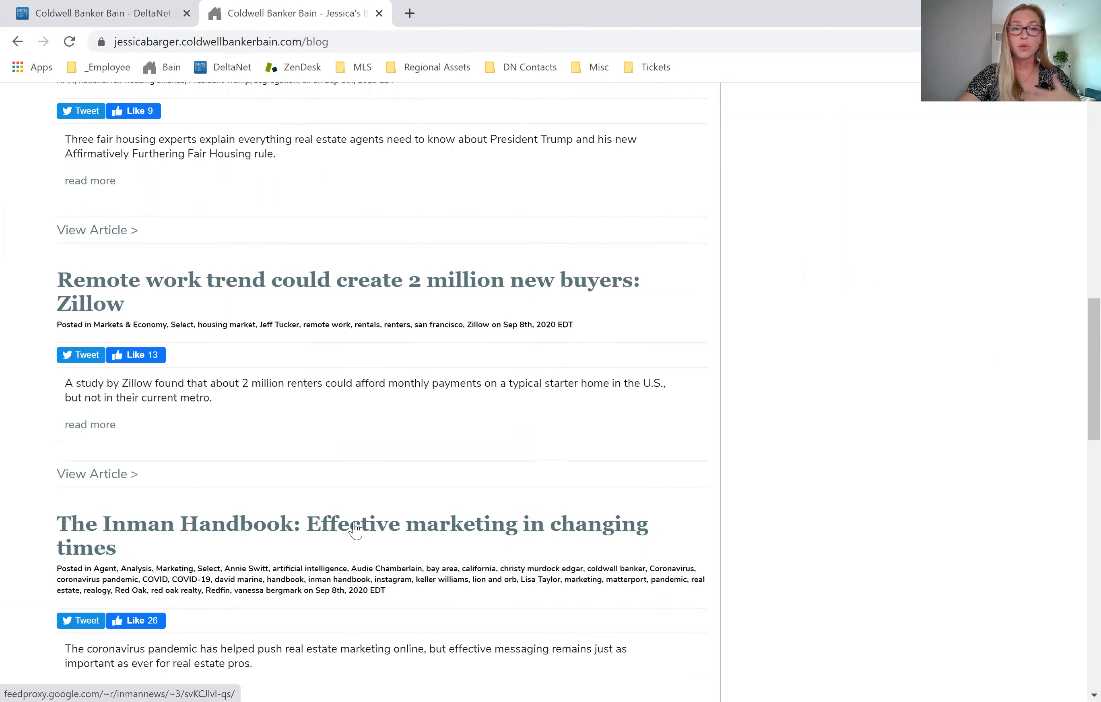
{"action": "scroll", "coordinate": [356, 527], "scroll_direction": "down", "scroll_amount": 5}
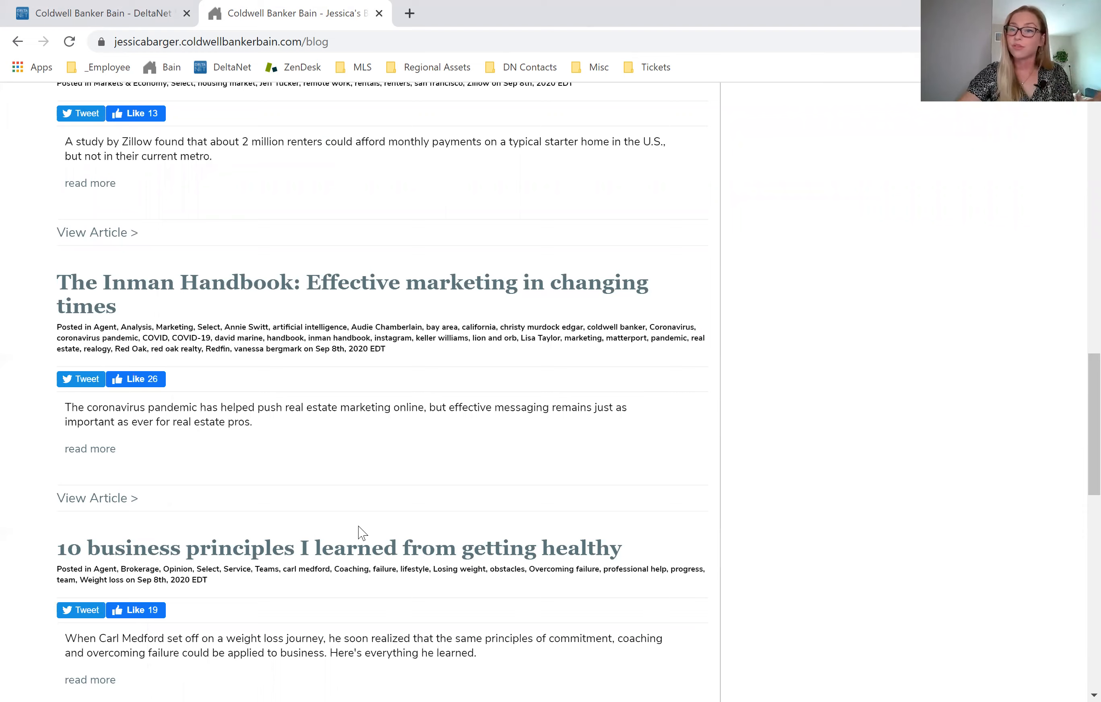
{"action": "scroll", "coordinate": [459, 557], "scroll_direction": "down", "scroll_amount": 8}
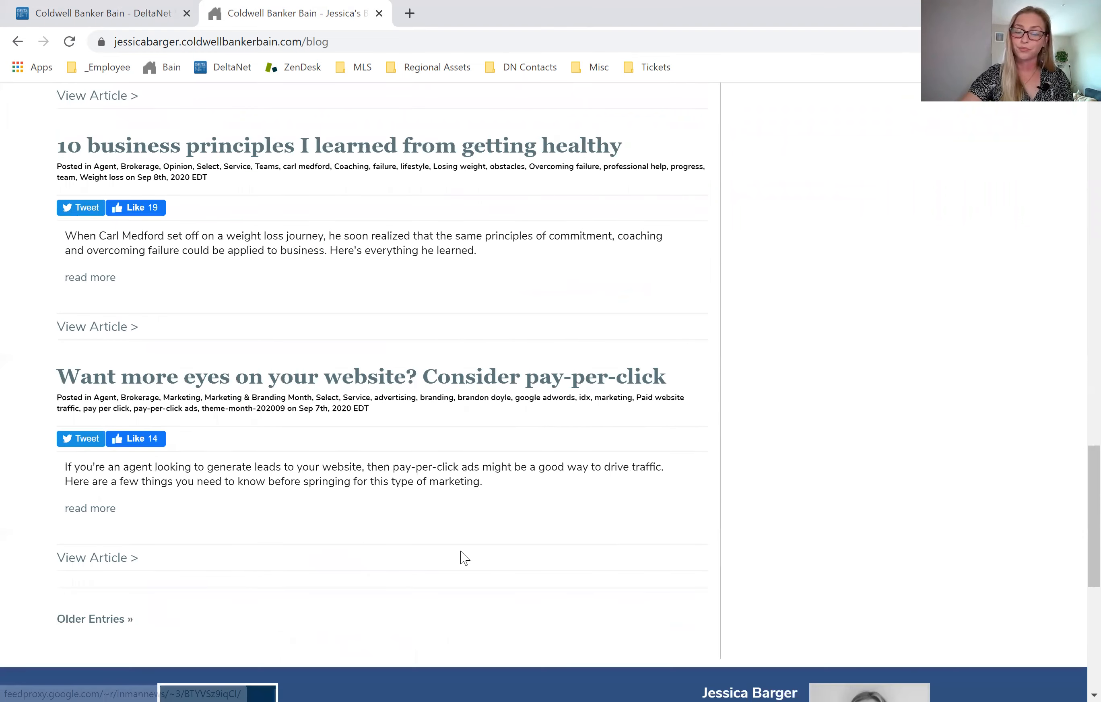
{"action": "scroll", "coordinate": [493, 565], "scroll_direction": "up", "scroll_amount": 15}
{"action": "scroll", "coordinate": [494, 561], "scroll_direction": "up", "scroll_amount": 10}
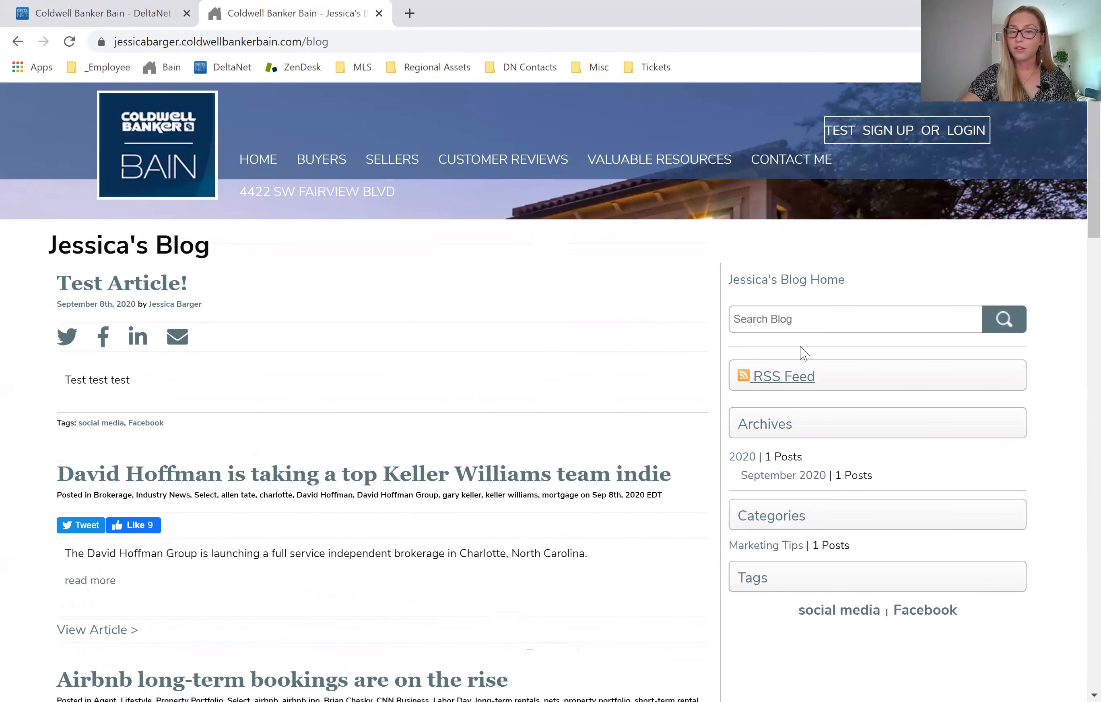
{"action": "left_click", "coordinate": [772, 320]}
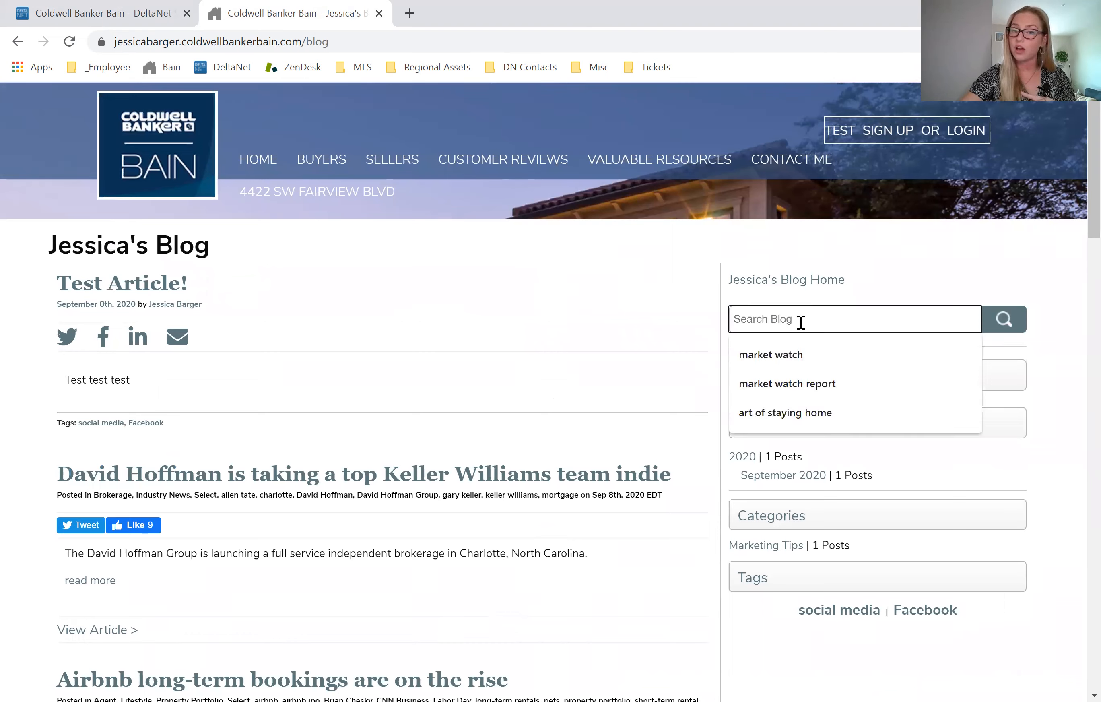
{"action": "left_click", "coordinate": [712, 324]}
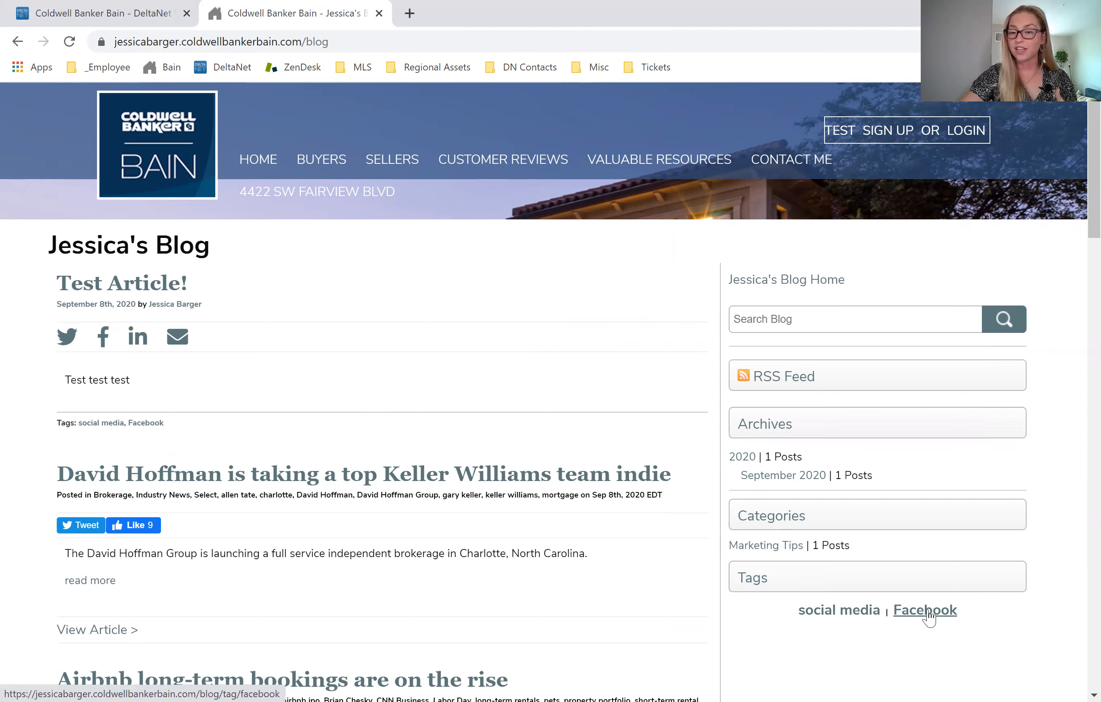
Step: View the live blog's articles in the Marketing Tips category and those tagged social media
{"action": "scroll", "coordinate": [888, 638], "scroll_direction": "down", "scroll_amount": 2}
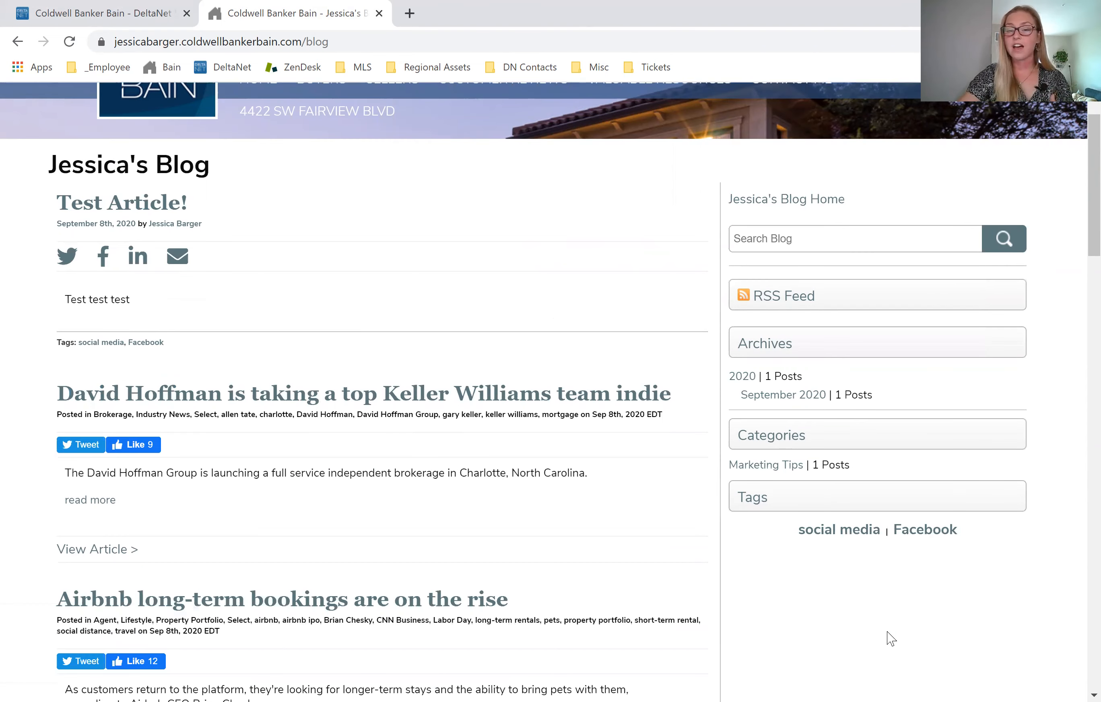
{"action": "left_click", "coordinate": [756, 466]}
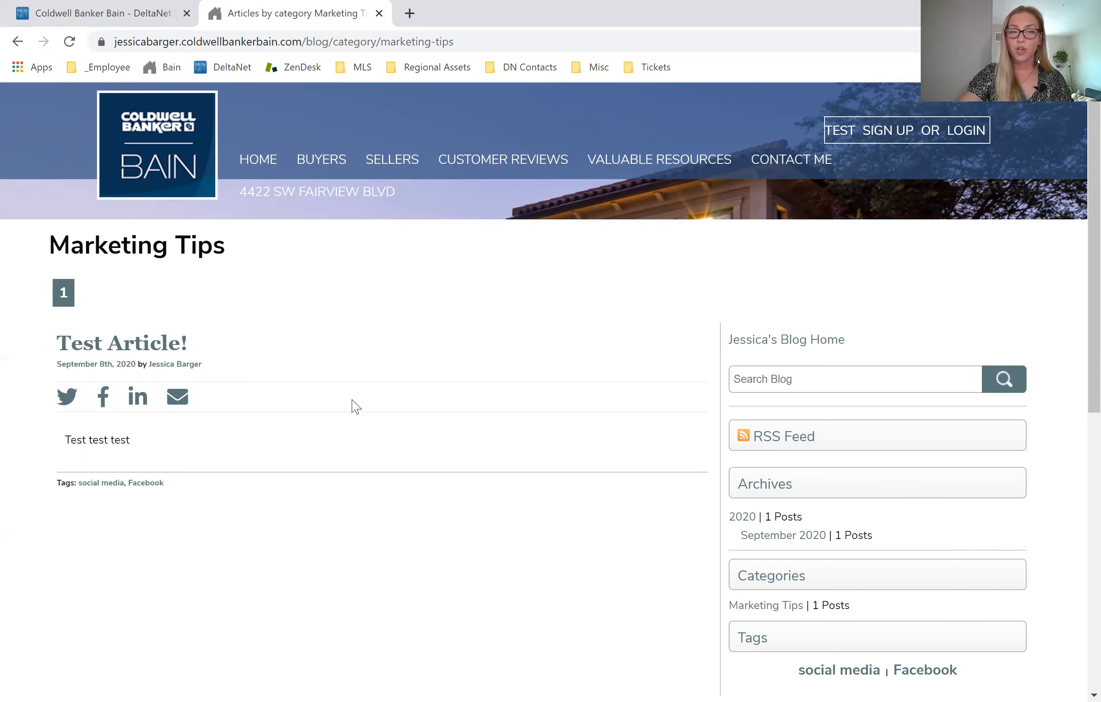
{"action": "scroll", "coordinate": [278, 434], "scroll_direction": "down", "scroll_amount": 3}
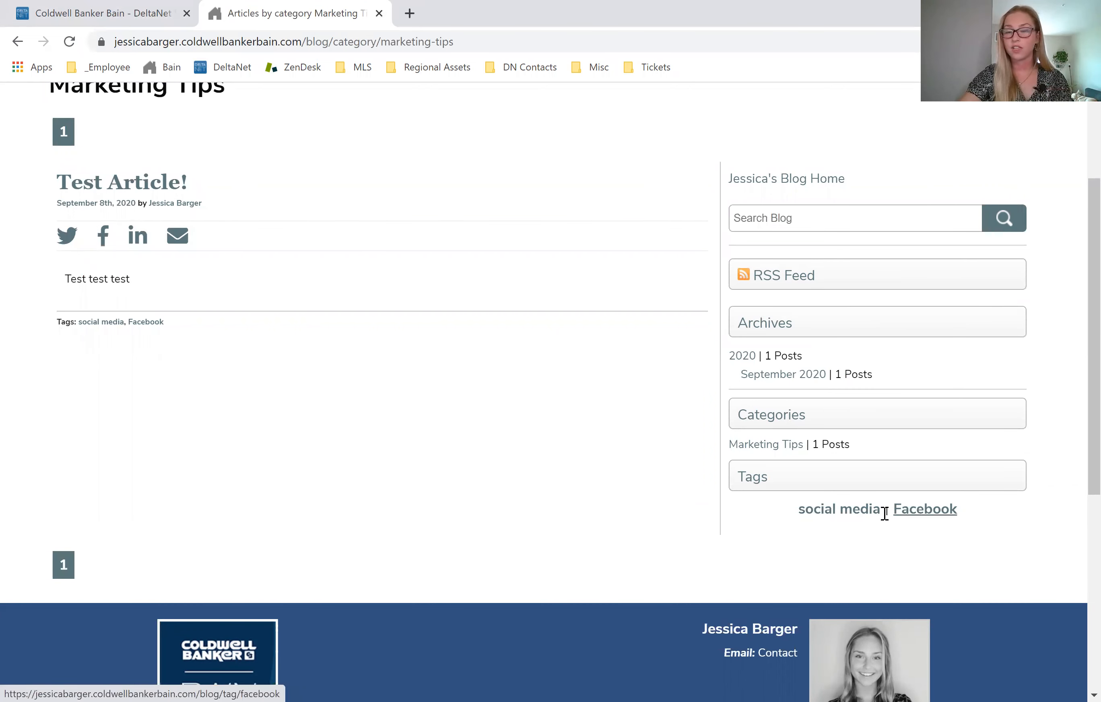
{"action": "left_click", "coordinate": [867, 520]}
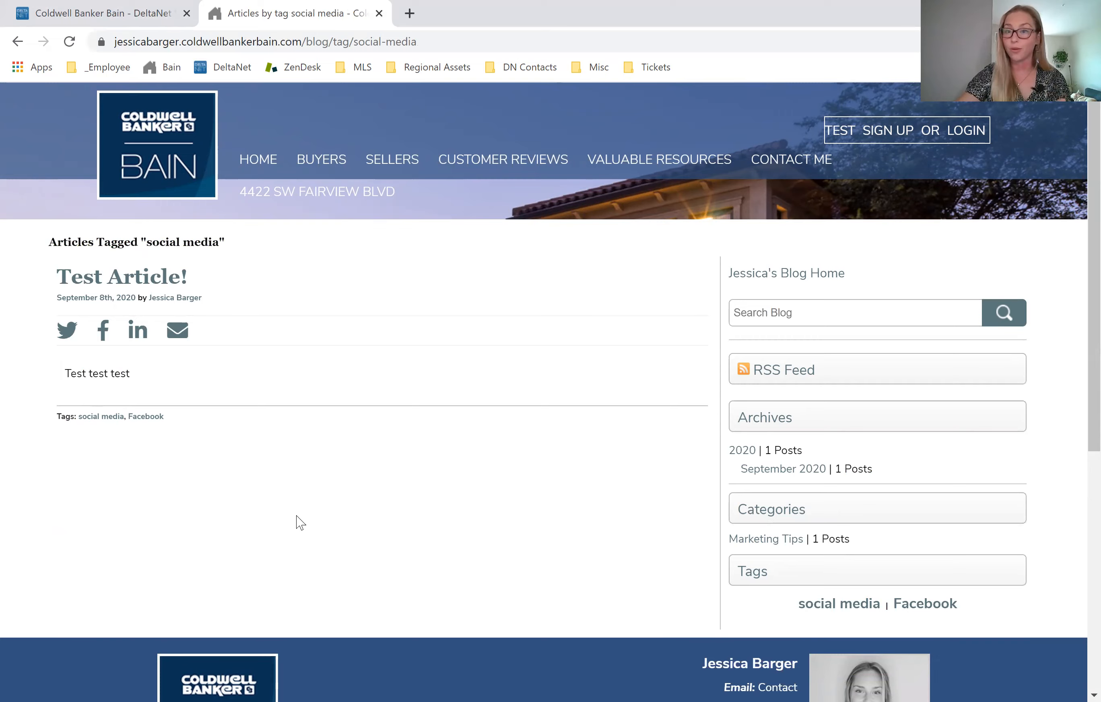
{"action": "scroll", "coordinate": [300, 523], "scroll_direction": "down", "scroll_amount": 3}
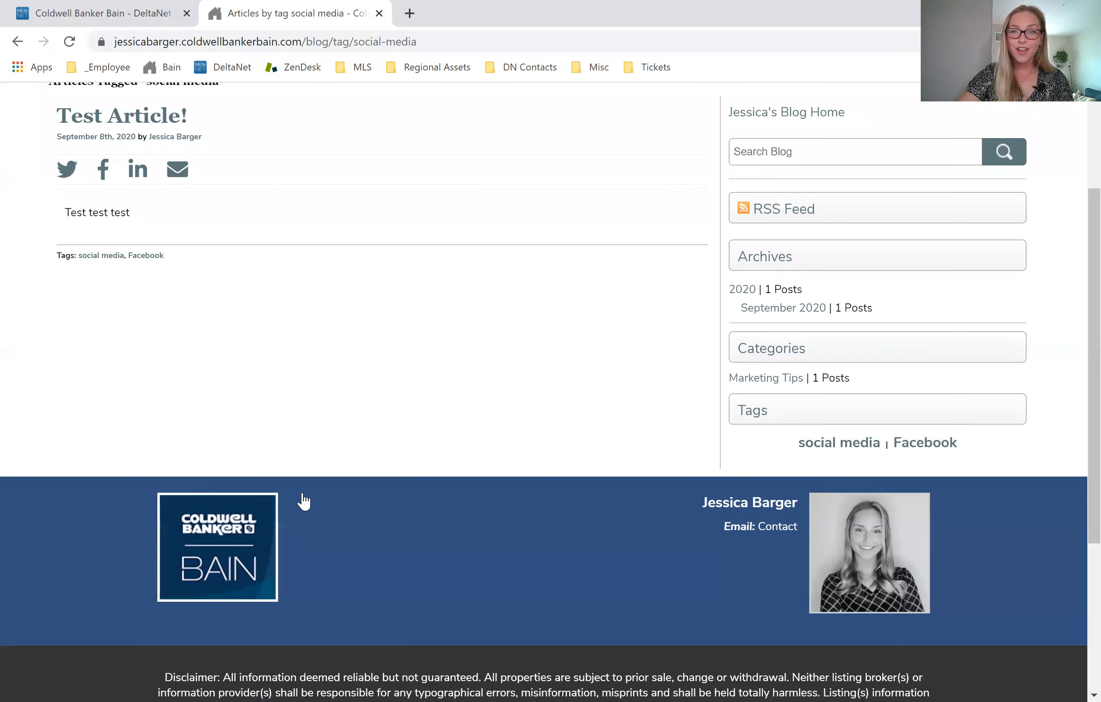